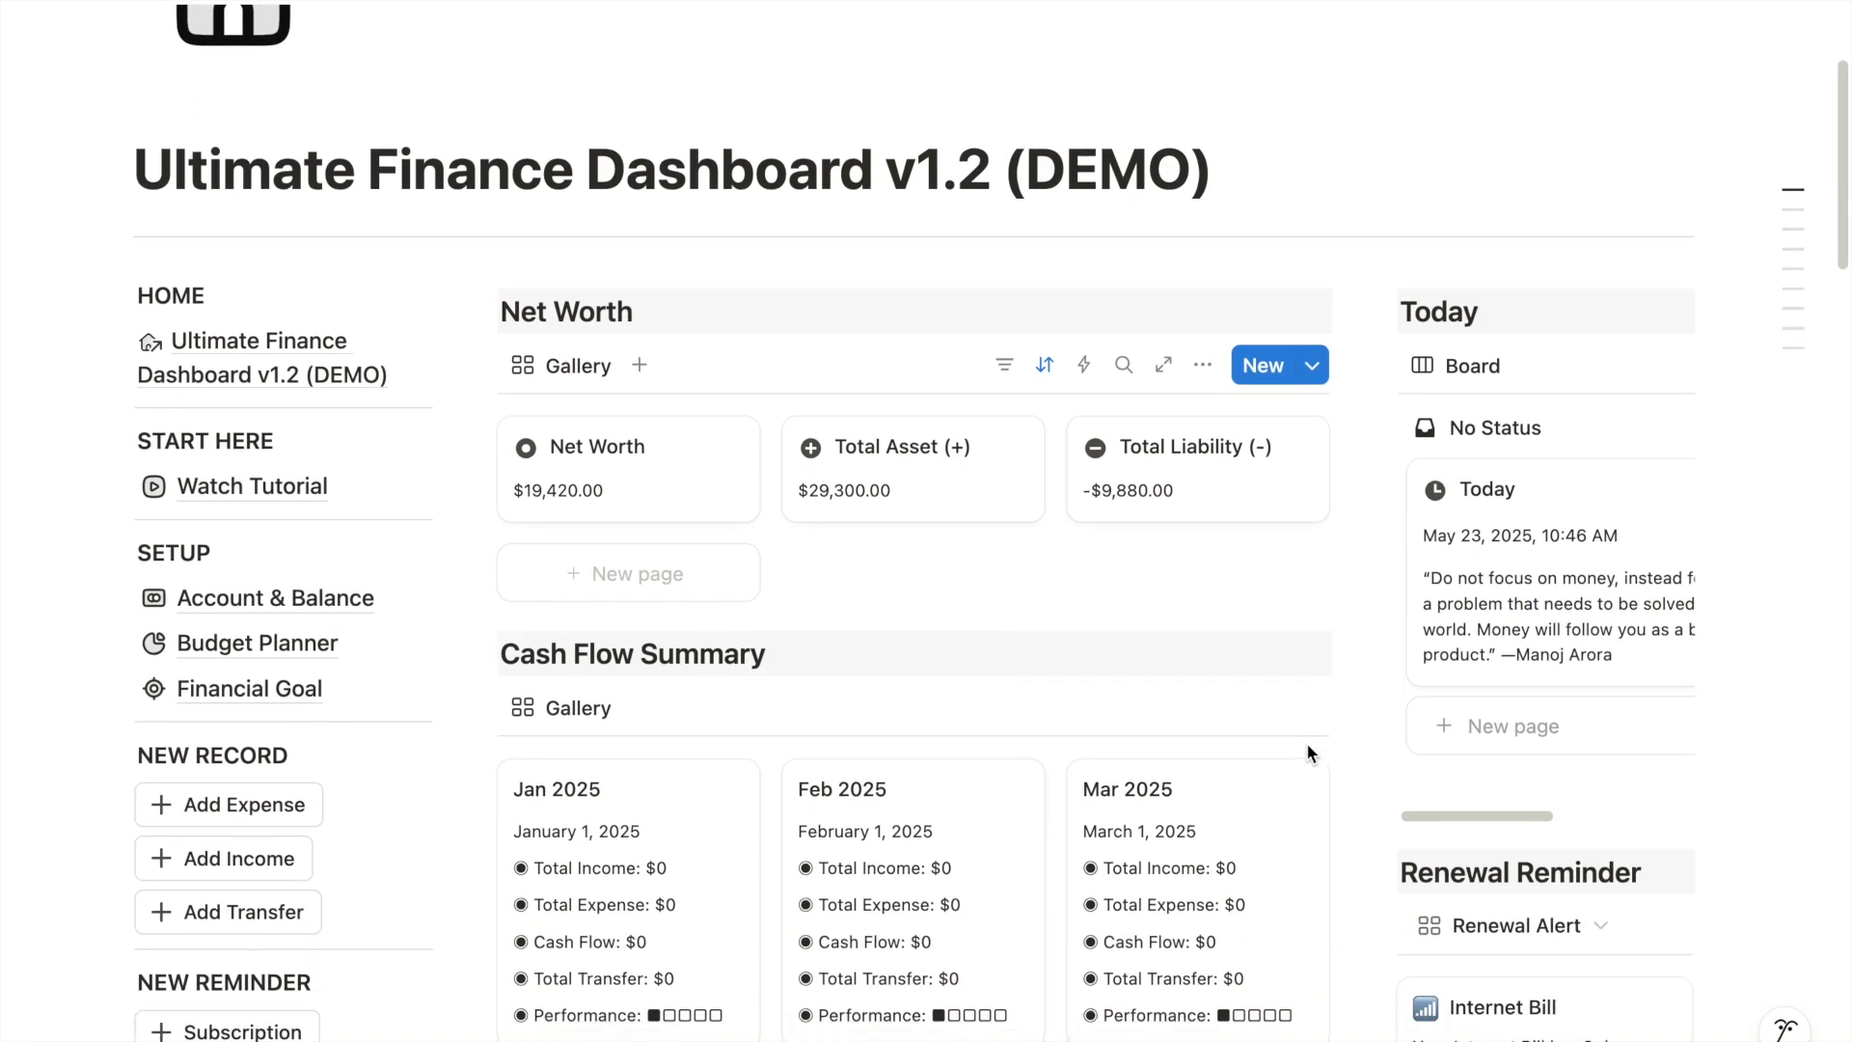
# - In the Income & Expense Tracker, set the Toyota Car Loan expense's Account (Out) to Debit Card Checking
pyautogui.scroll(-10, 1308, 747)
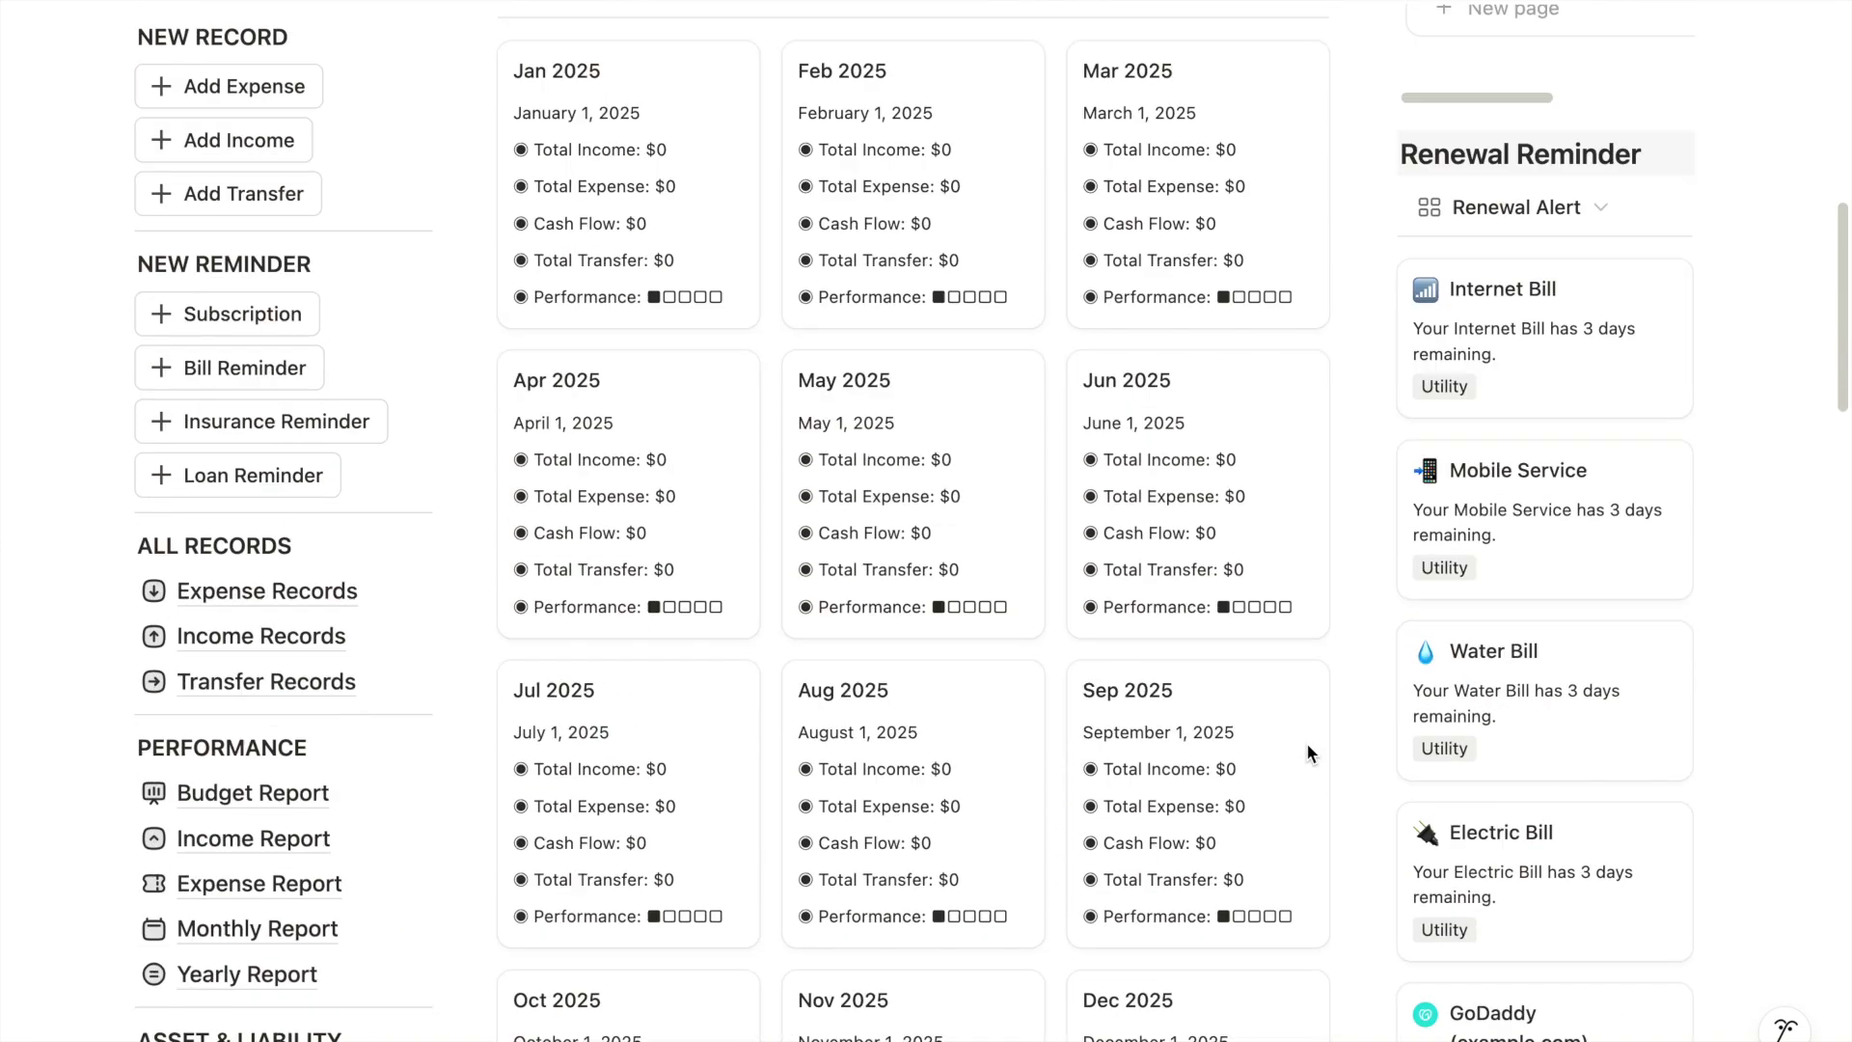
pyautogui.scroll(-10, 1306, 753)
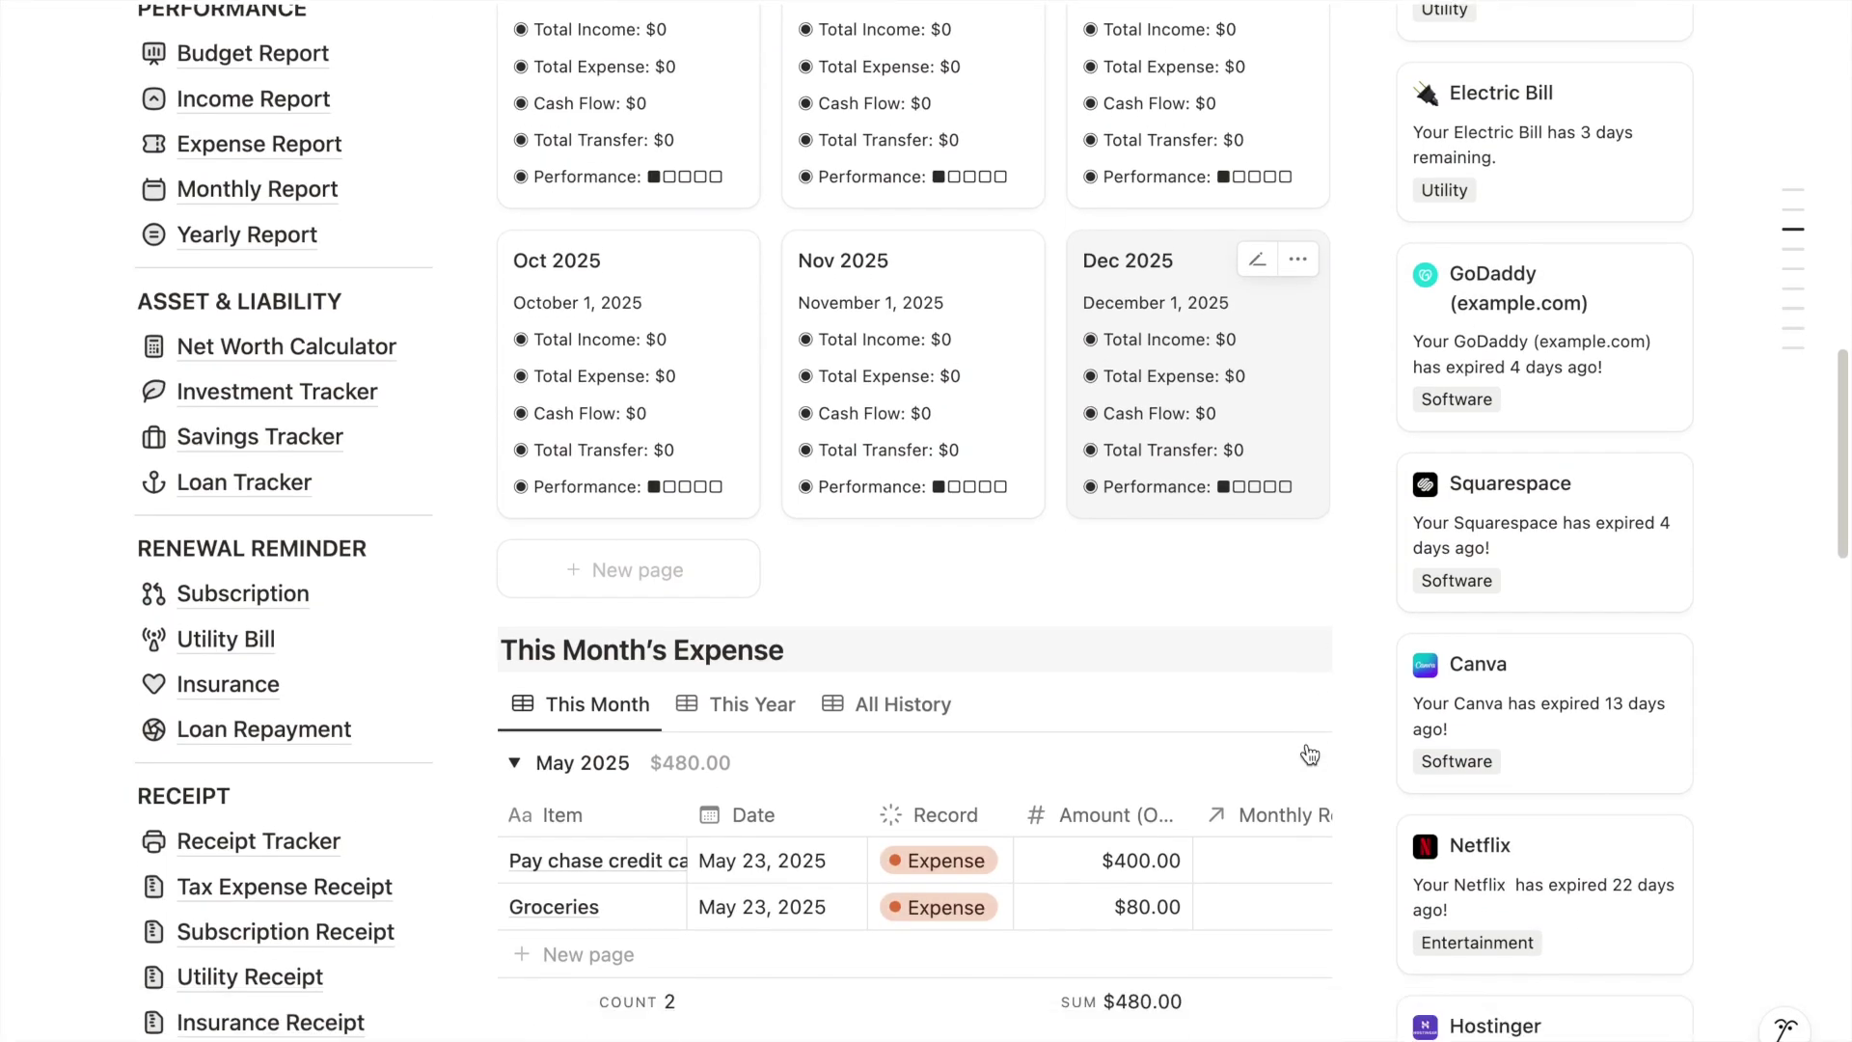
pyautogui.scroll(-20, 1309, 754)
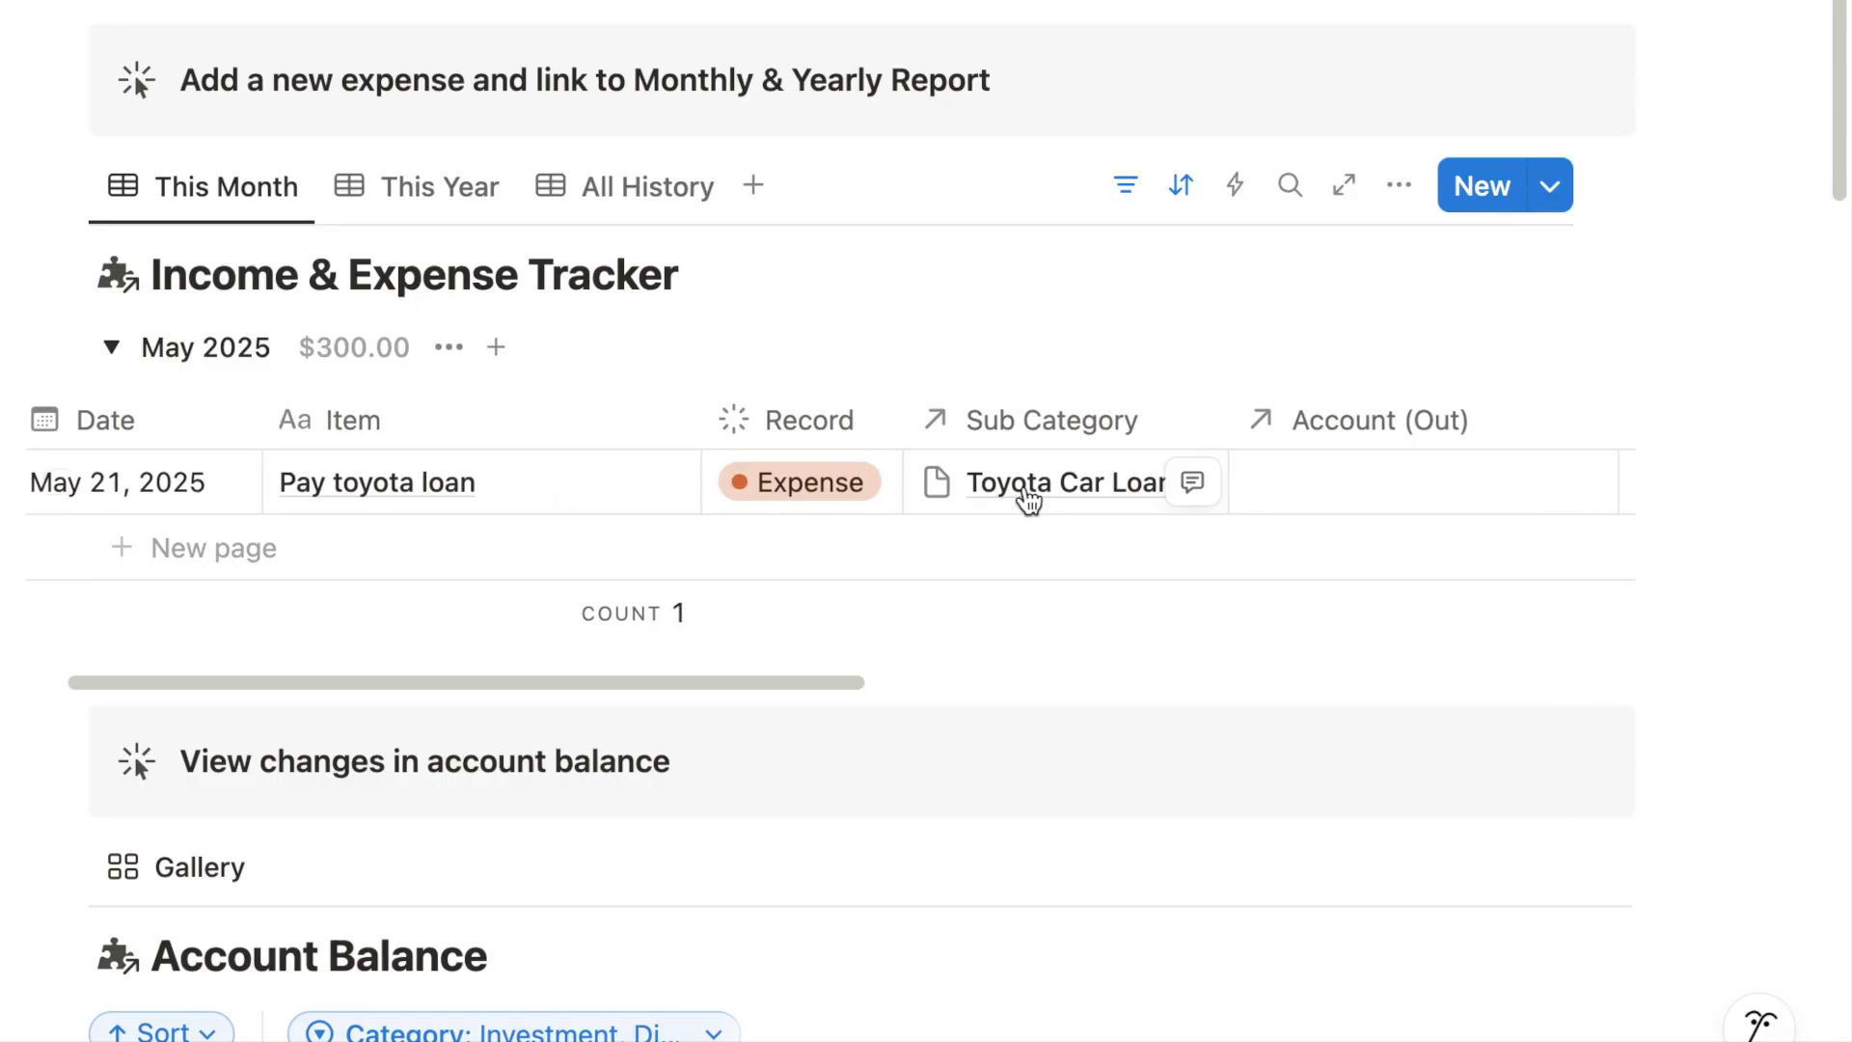
pyautogui.hscroll(5, 1012, 500)
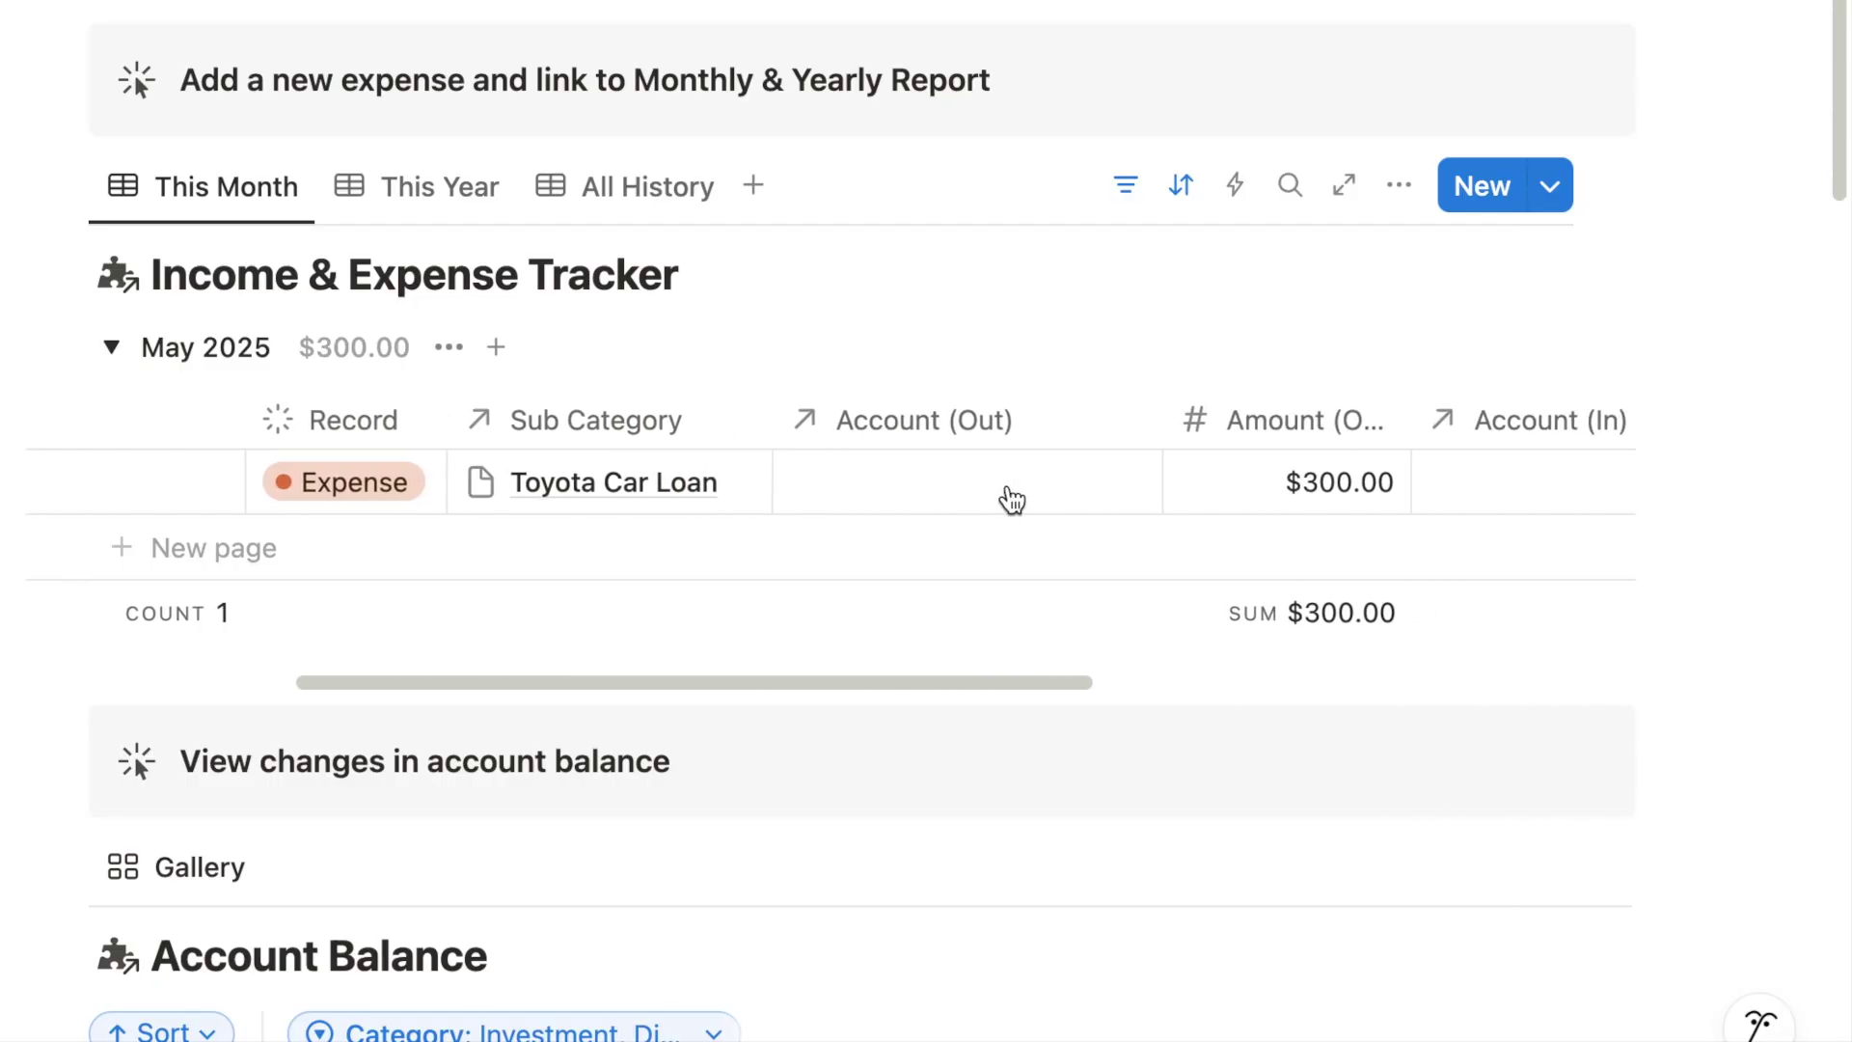
pyautogui.click(951, 481)
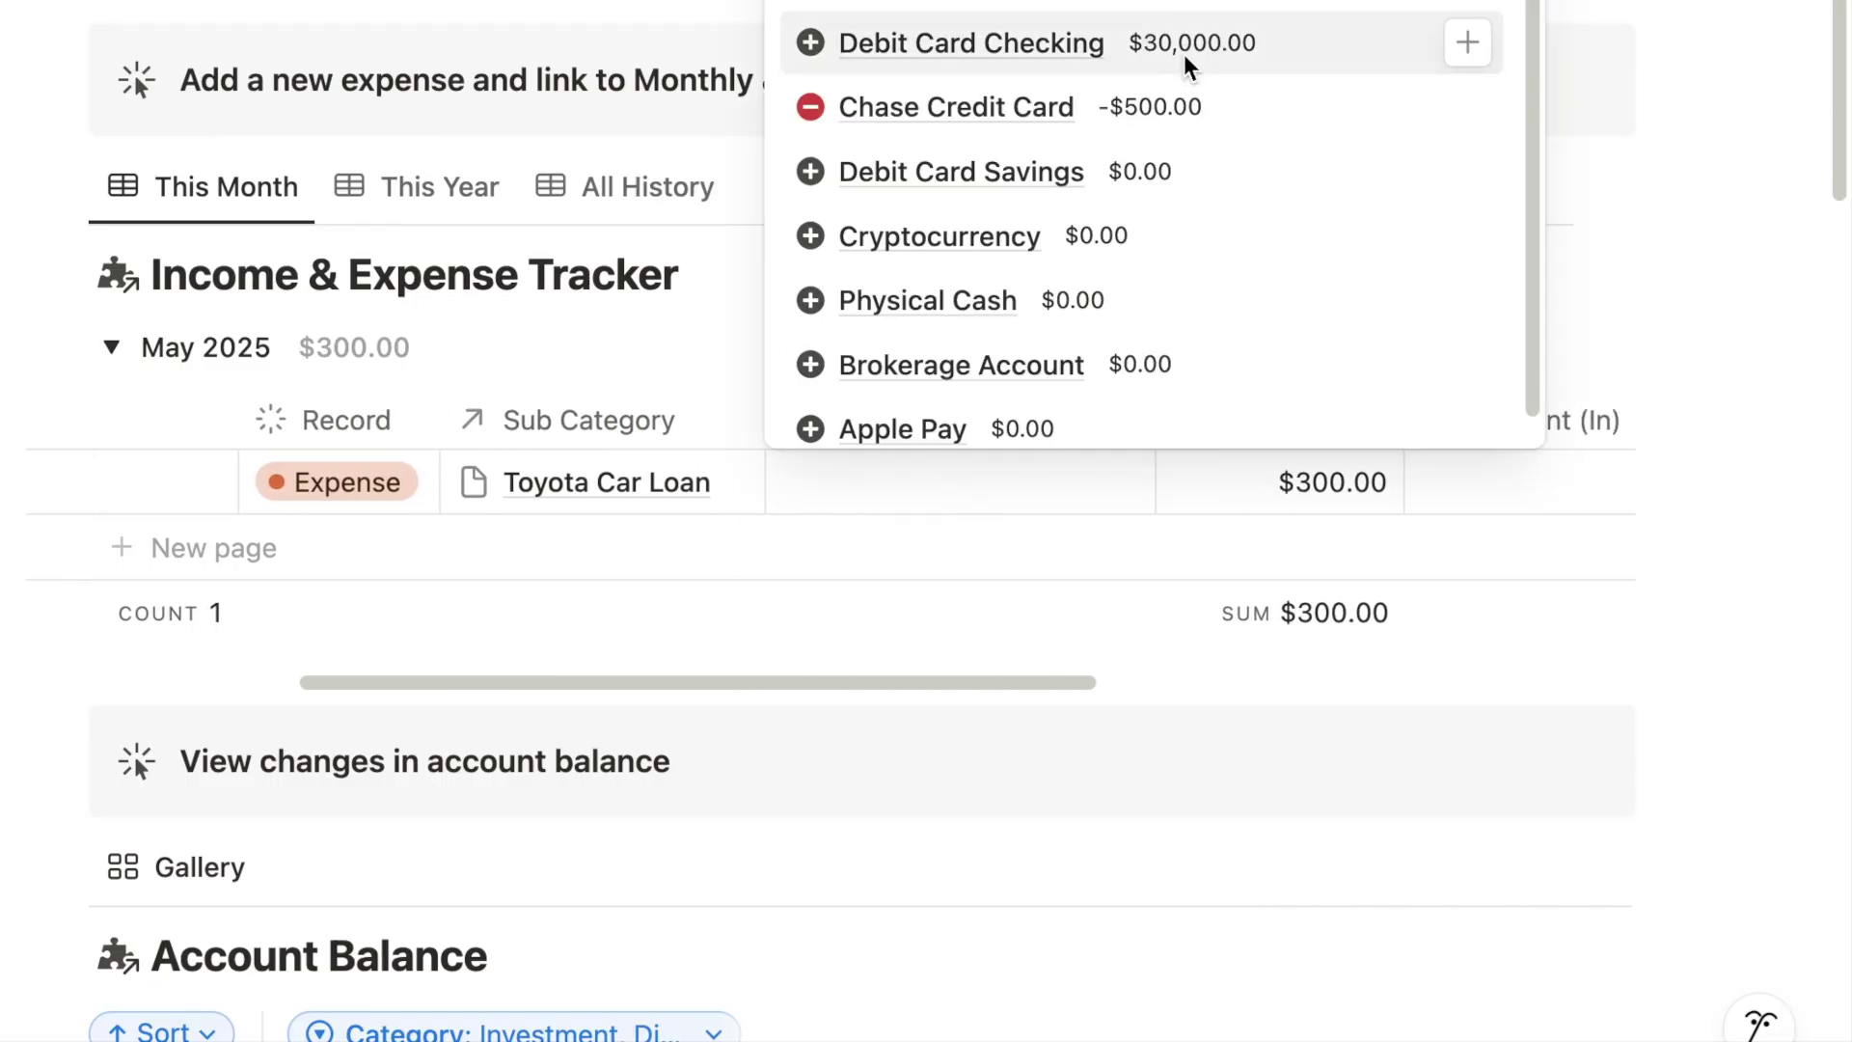
pyautogui.click(1184, 54)
pyautogui.press('Escape')
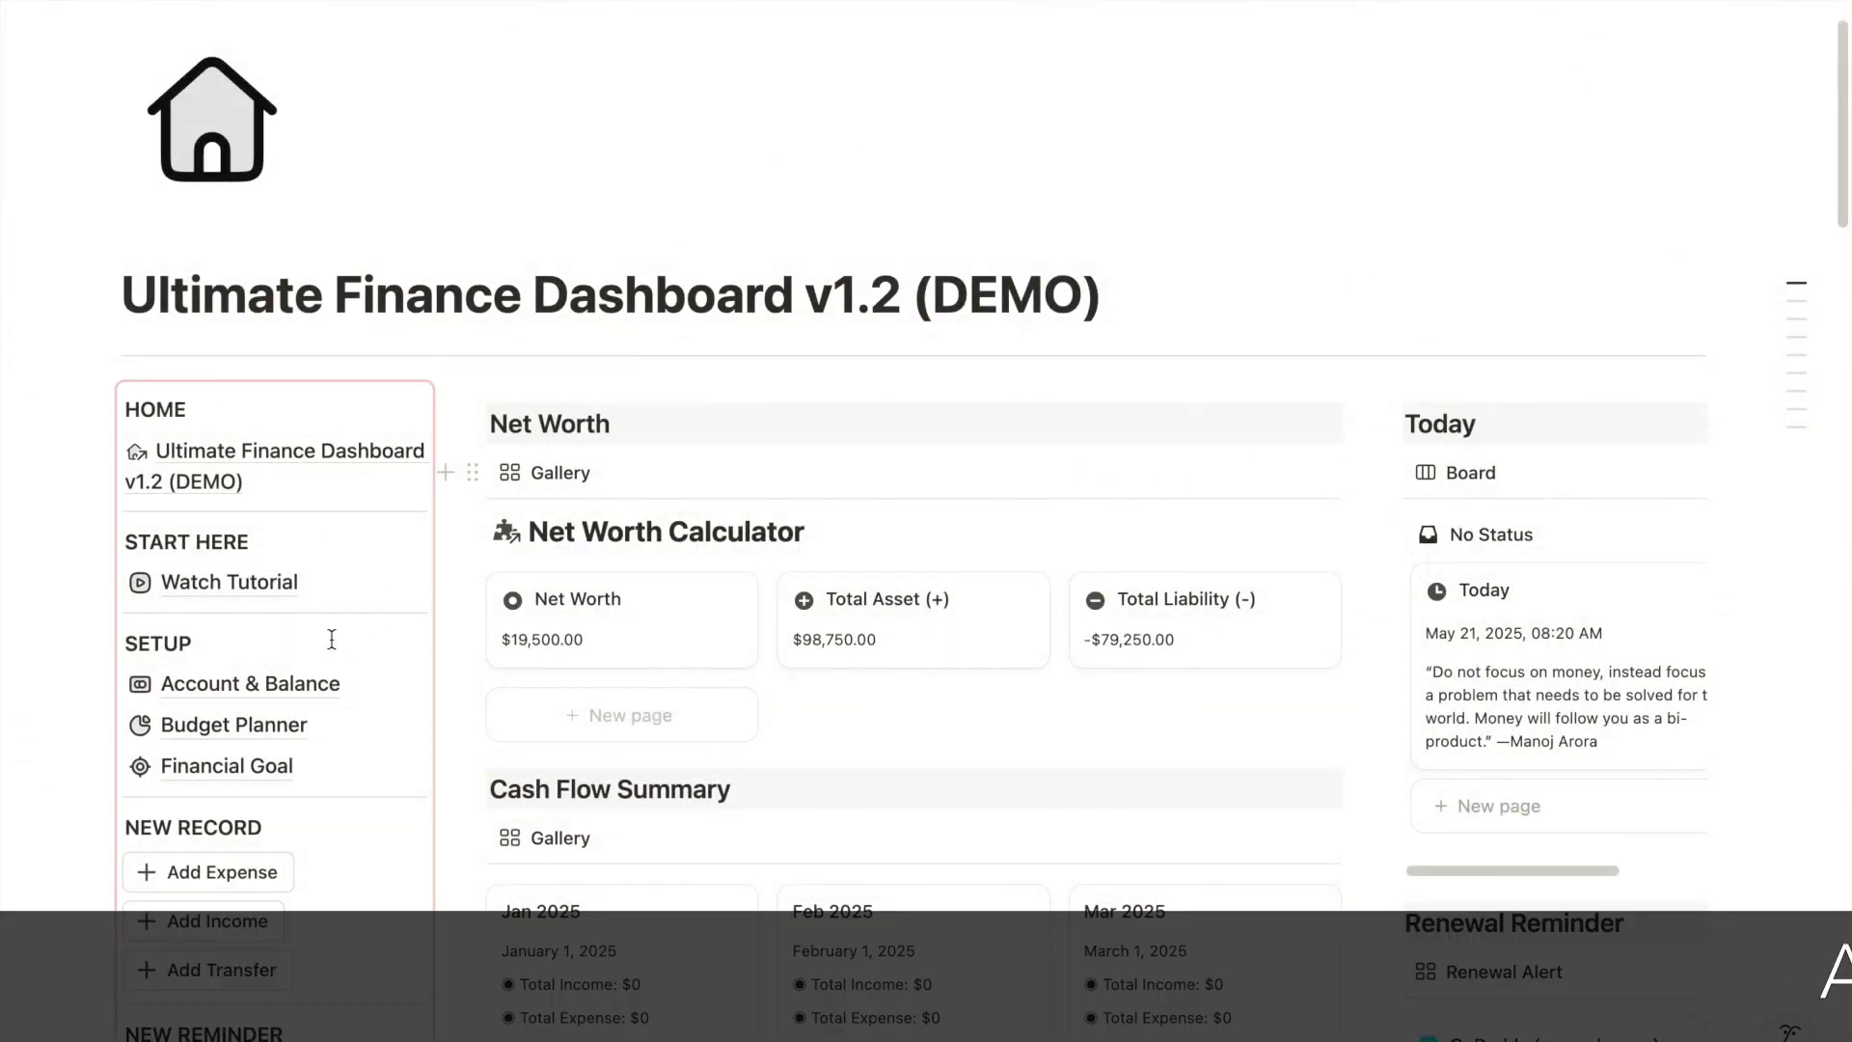
# - Go to the Account & Balance page under SETUP in the sidebar
pyautogui.click(316, 677)
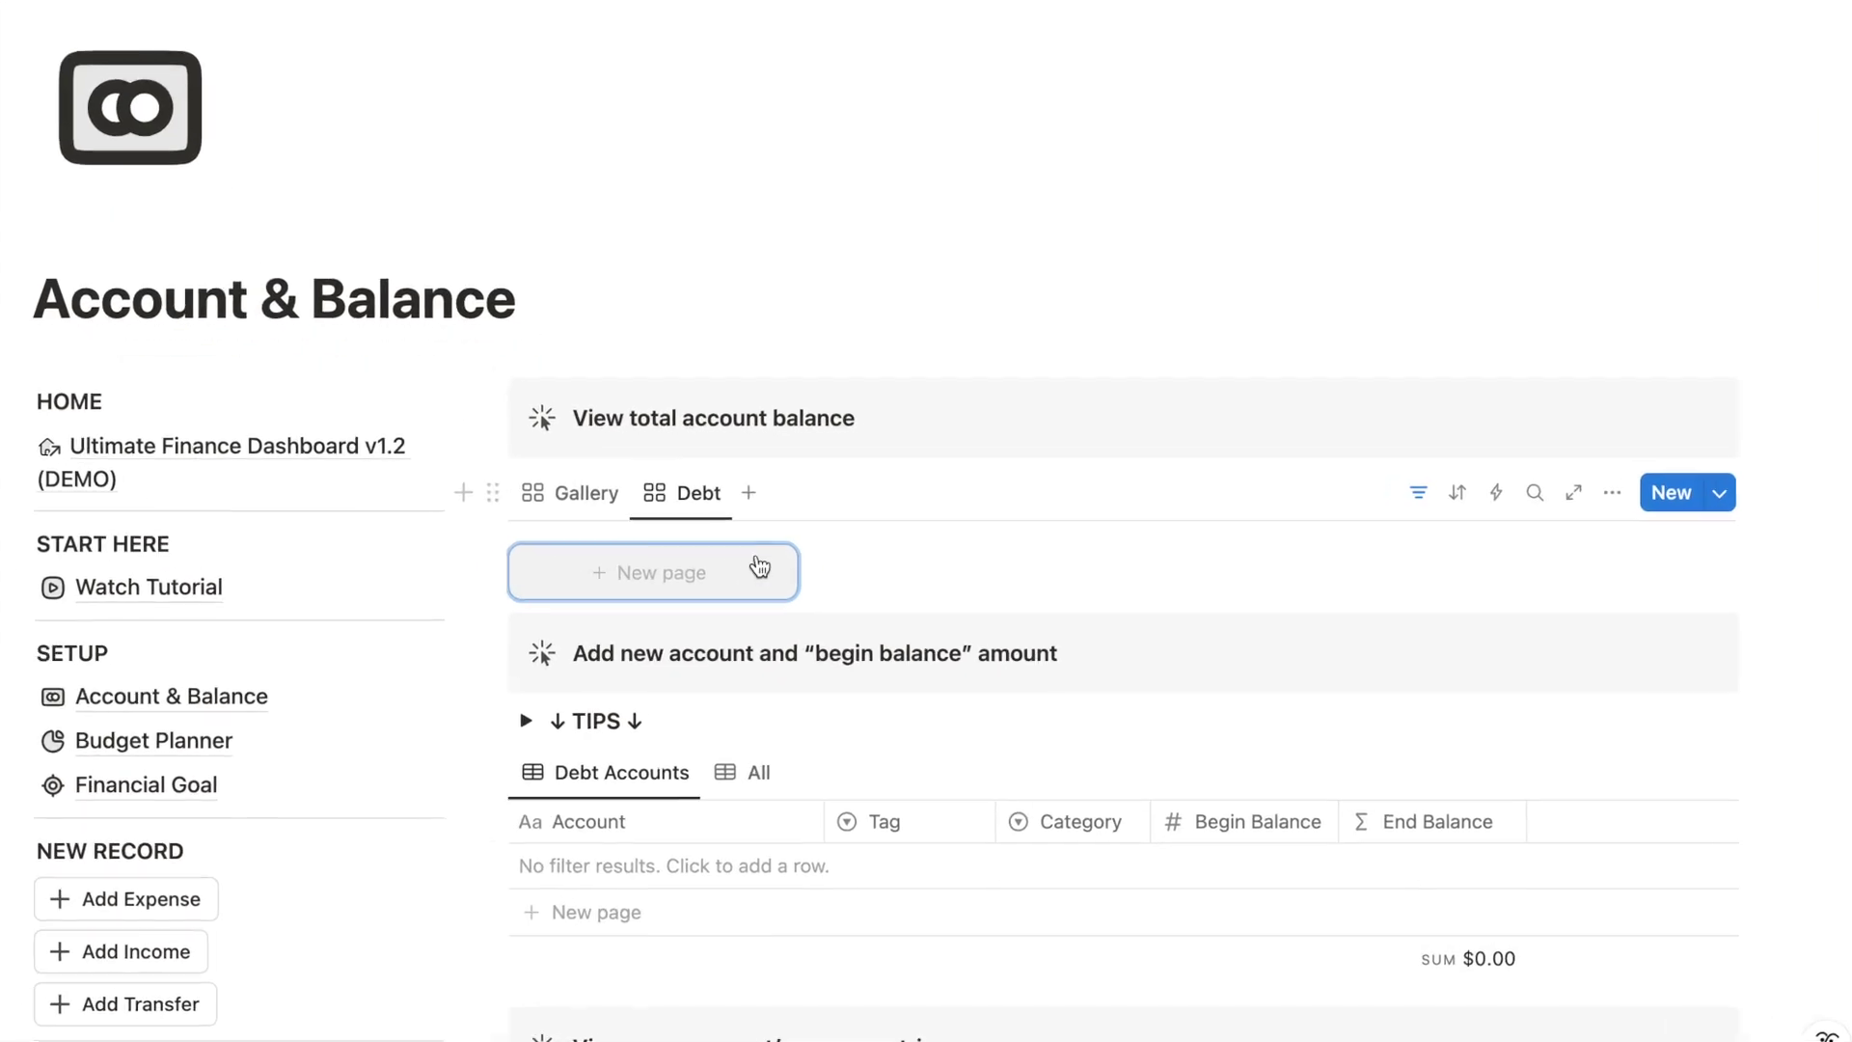
# - Create a 'Toyota Financial' debt account tagged Auto Loan with Begin Balance -10000
pyautogui.click(725, 572)
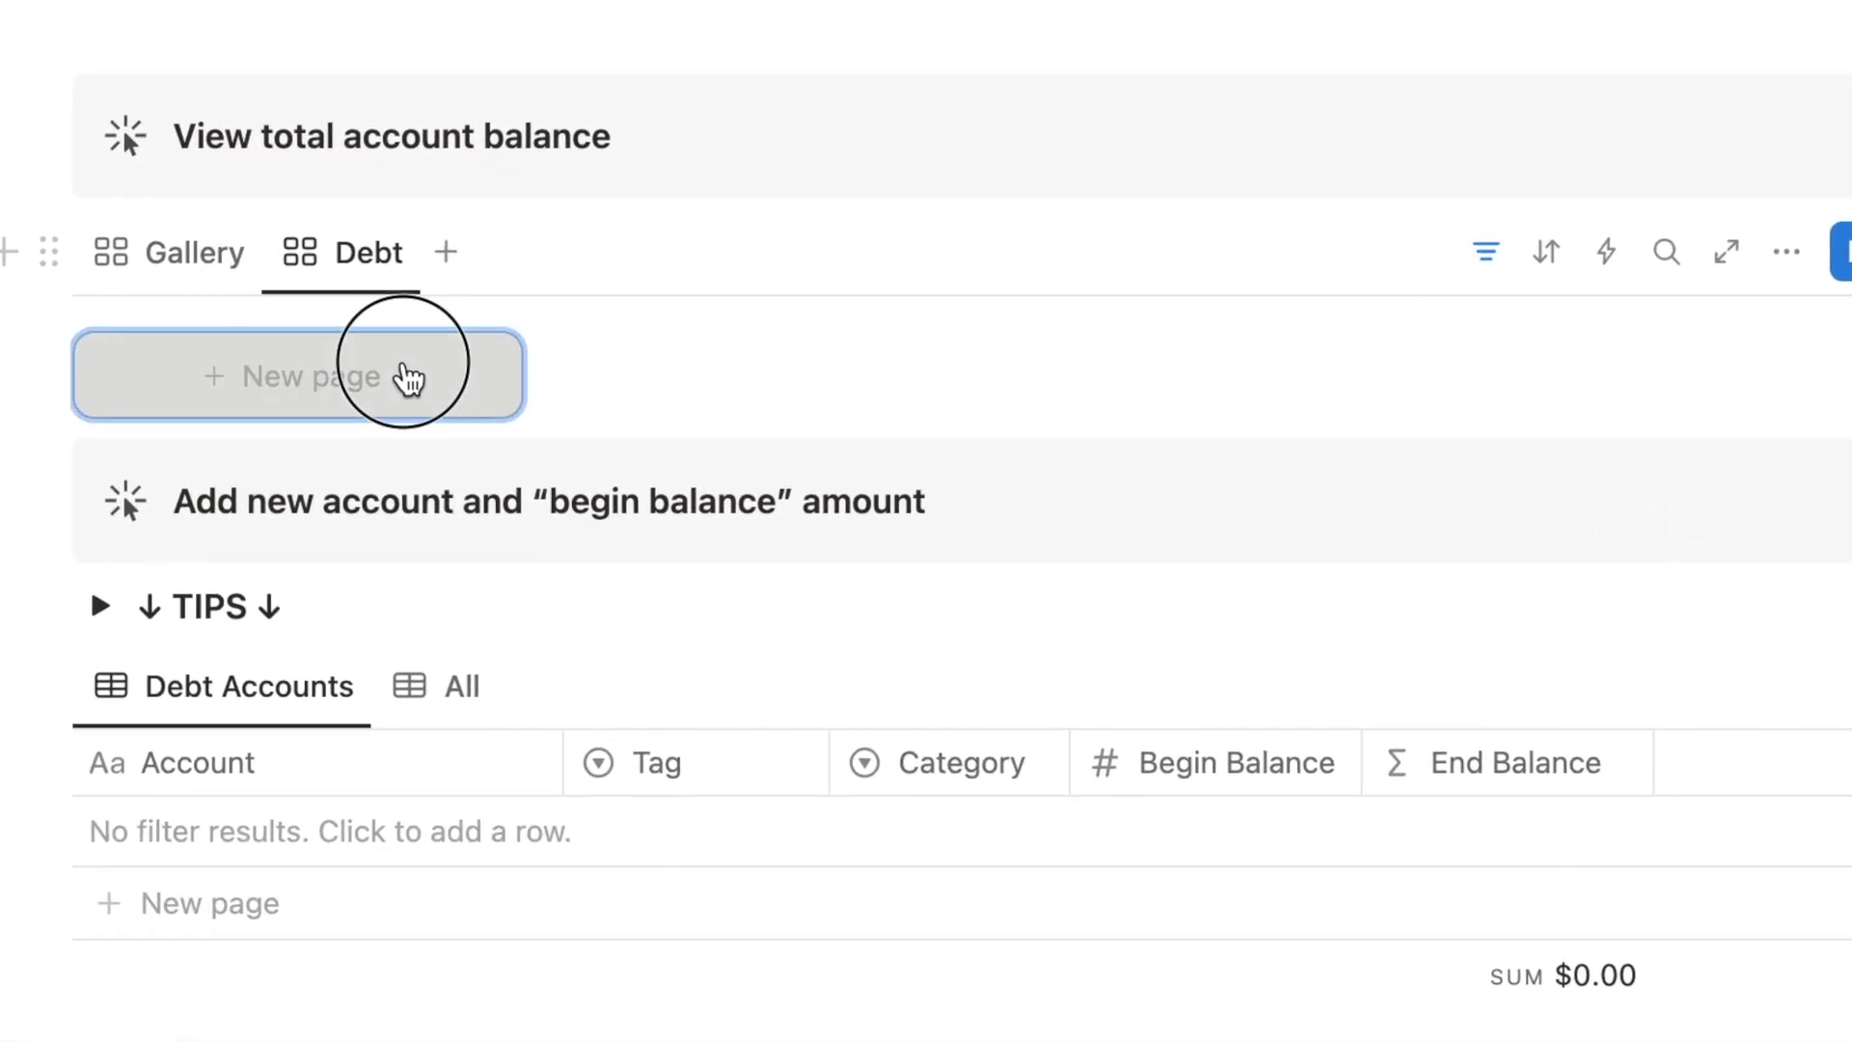
pyautogui.write('Toyota ')
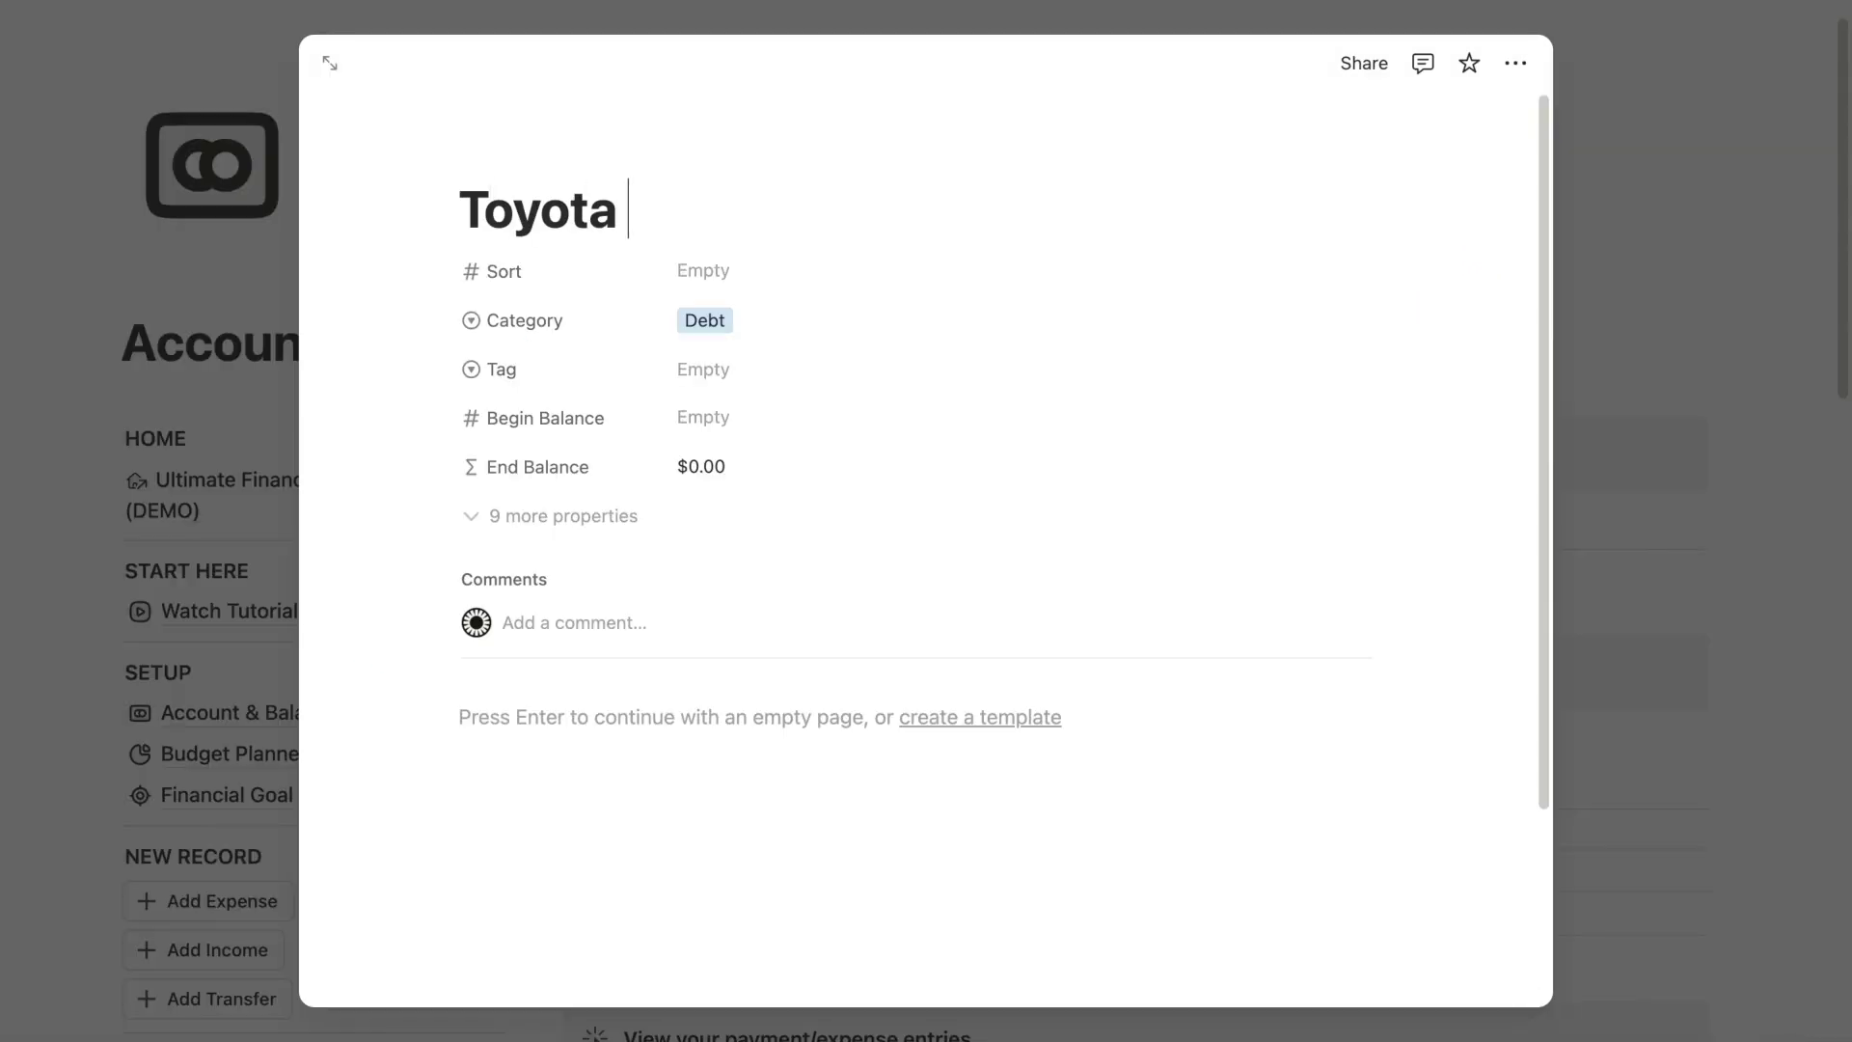
pyautogui.write('Financial')
pyautogui.click(701, 375)
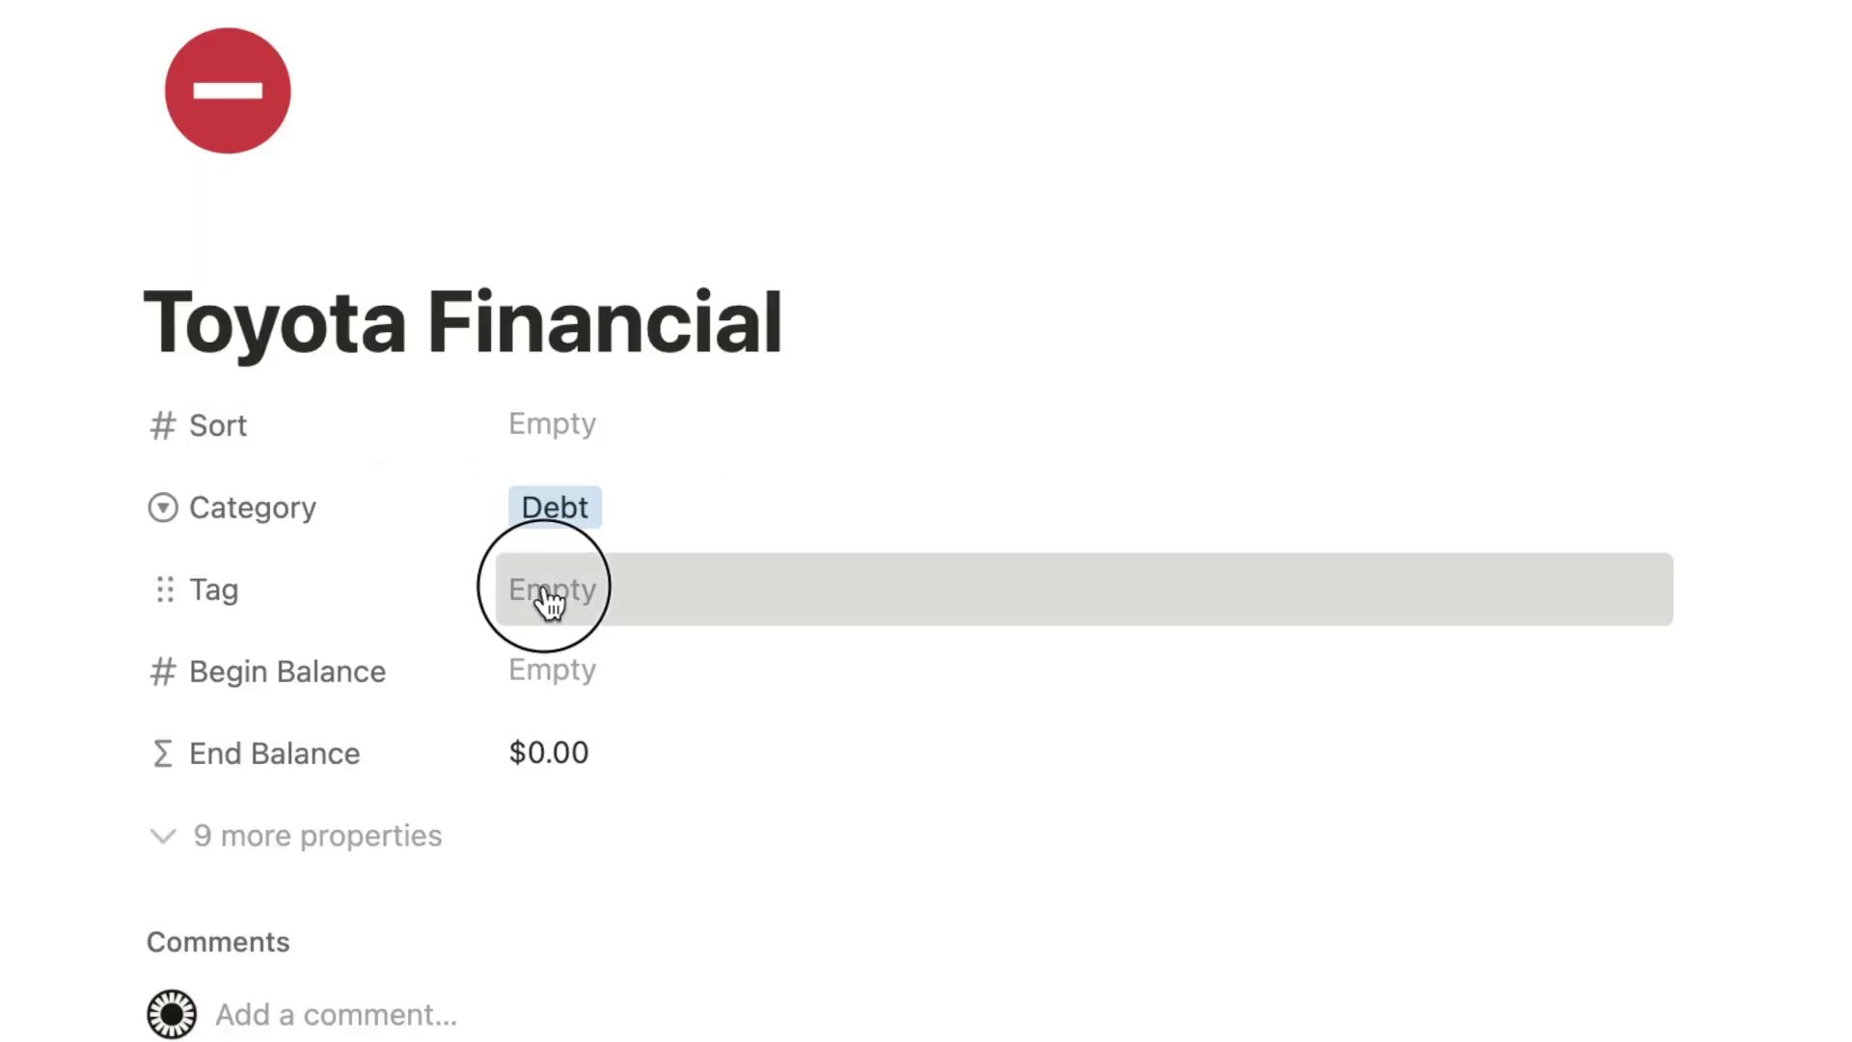
pyautogui.click(662, 877)
pyautogui.click(697, 683)
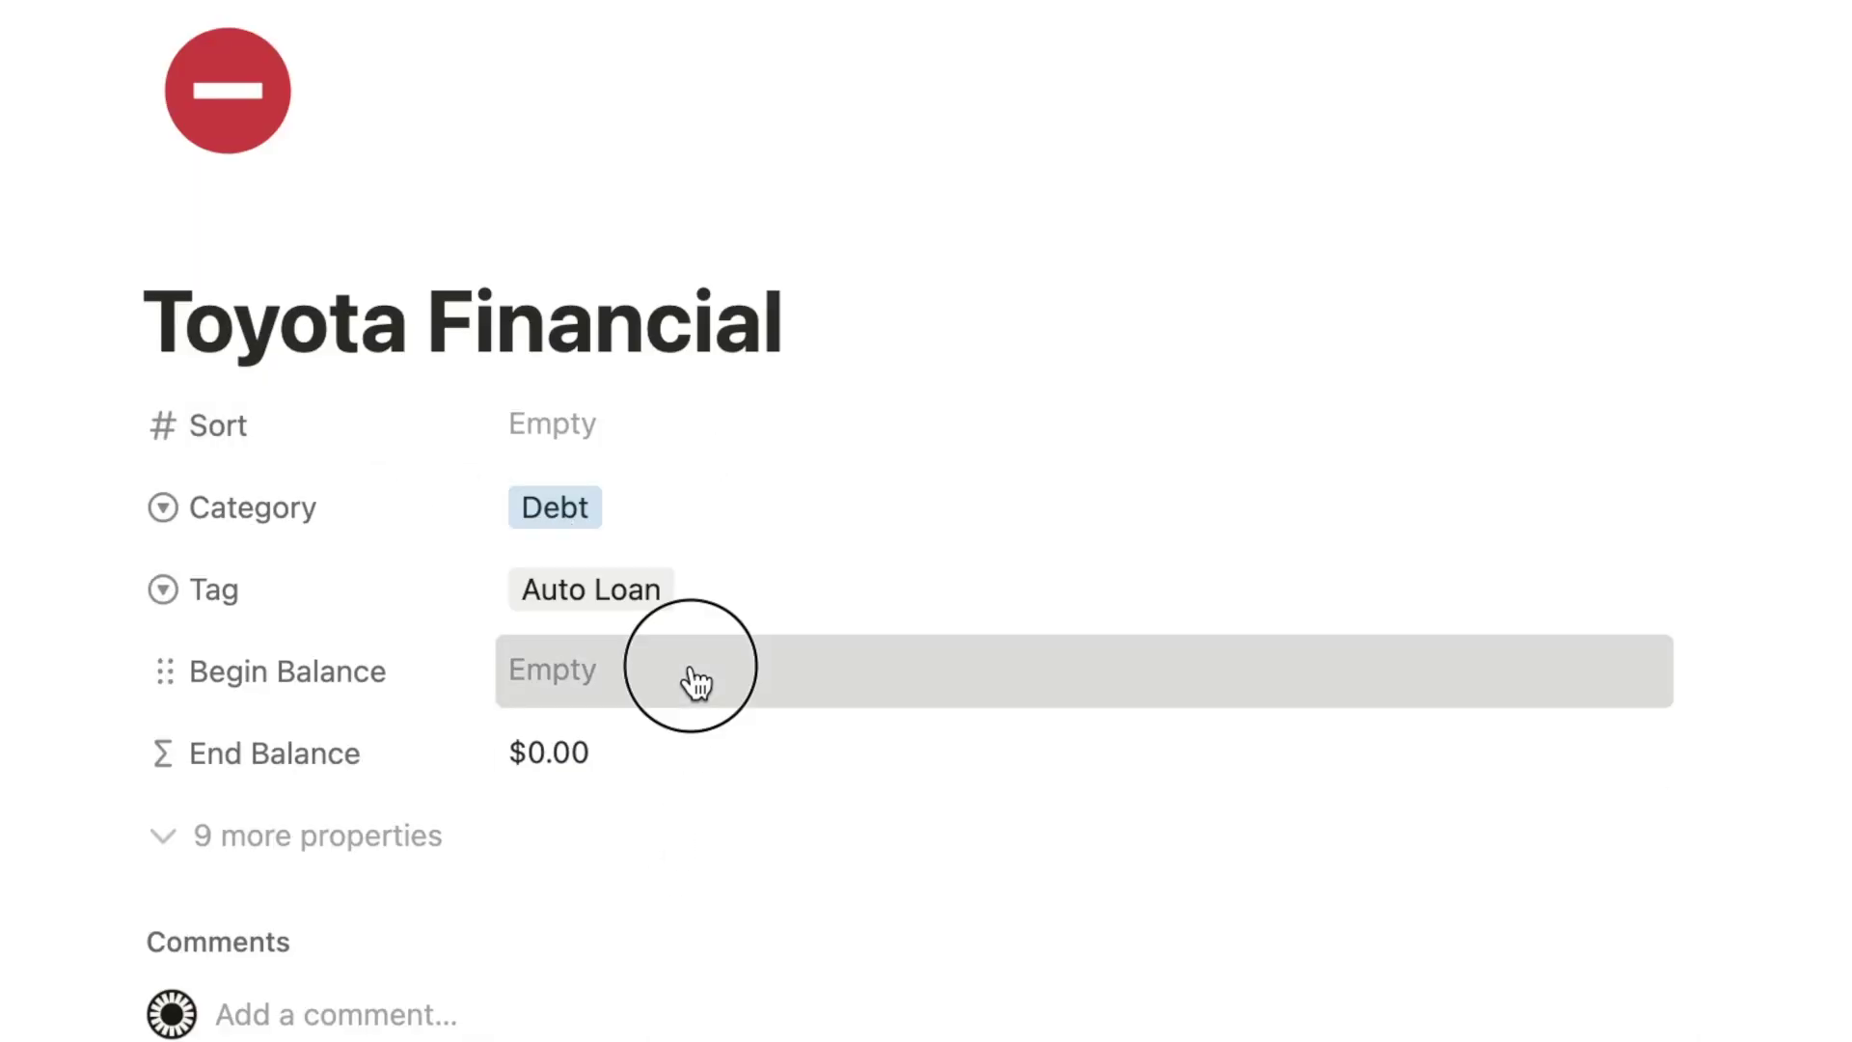
pyautogui.write('-10000')
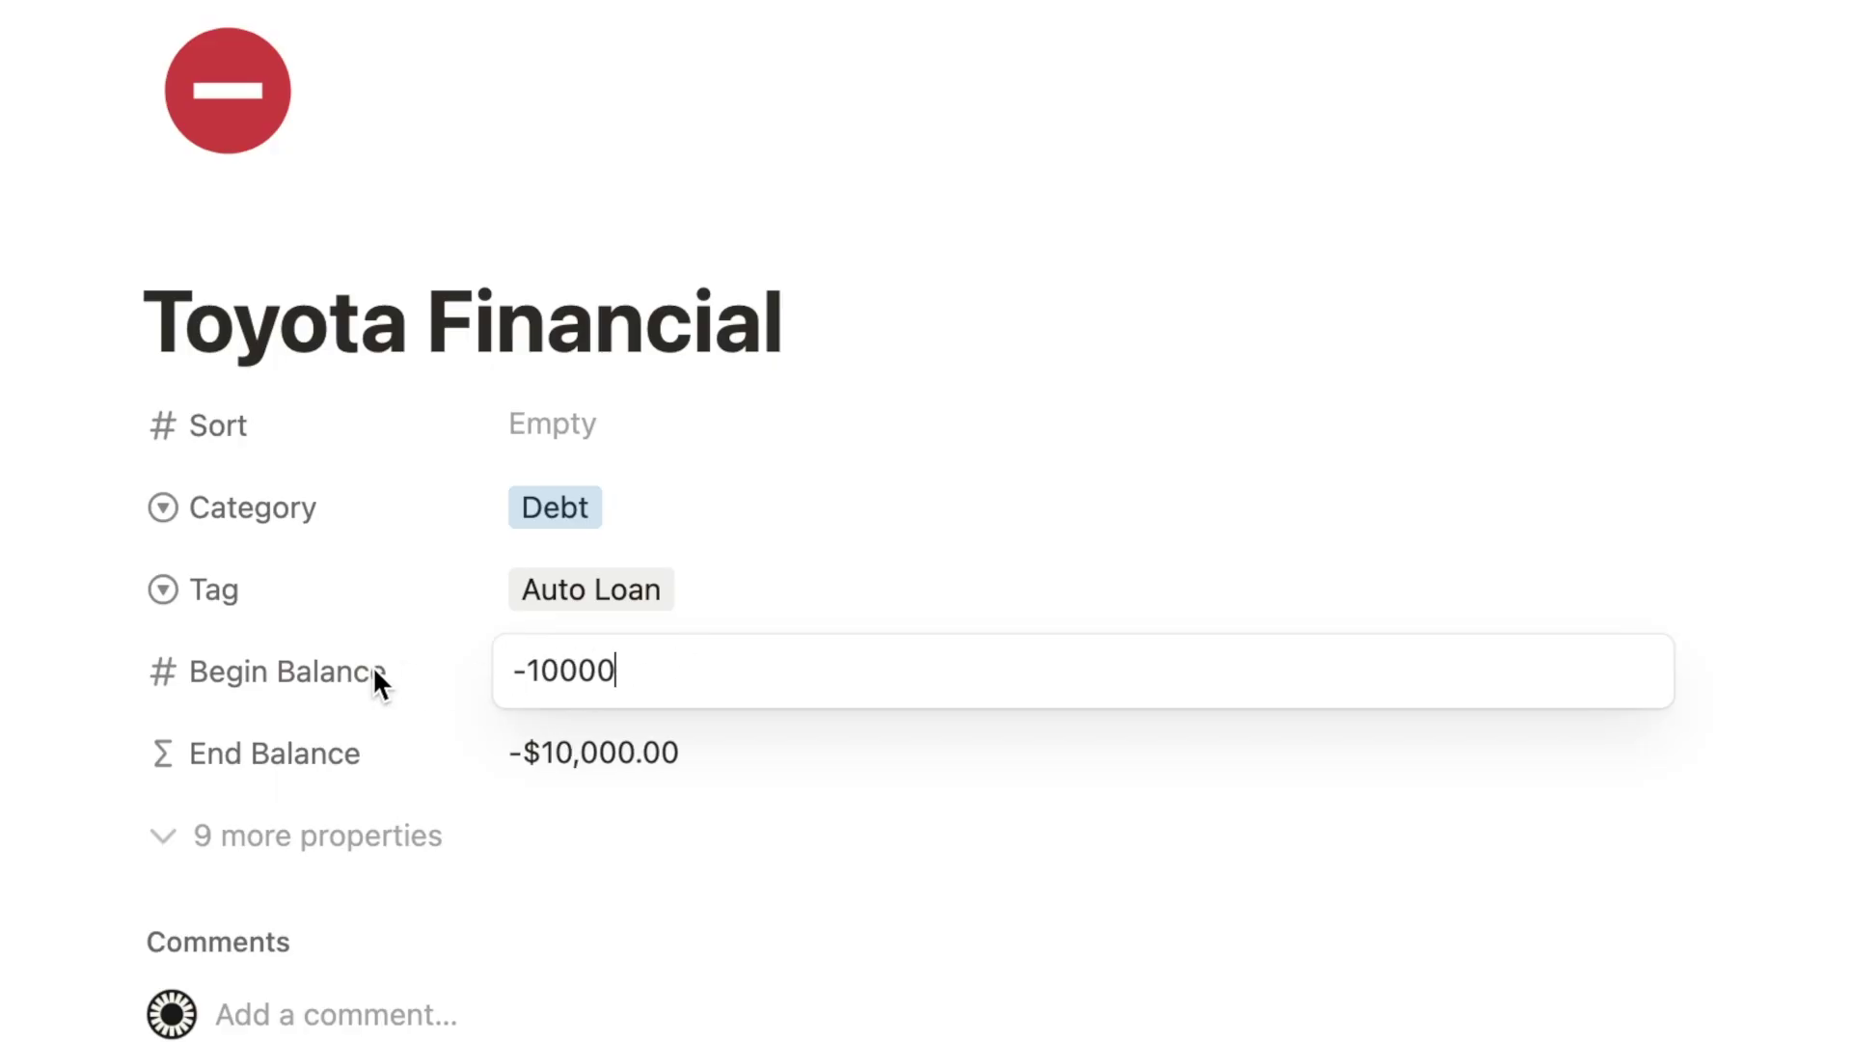
pyautogui.press('Return')
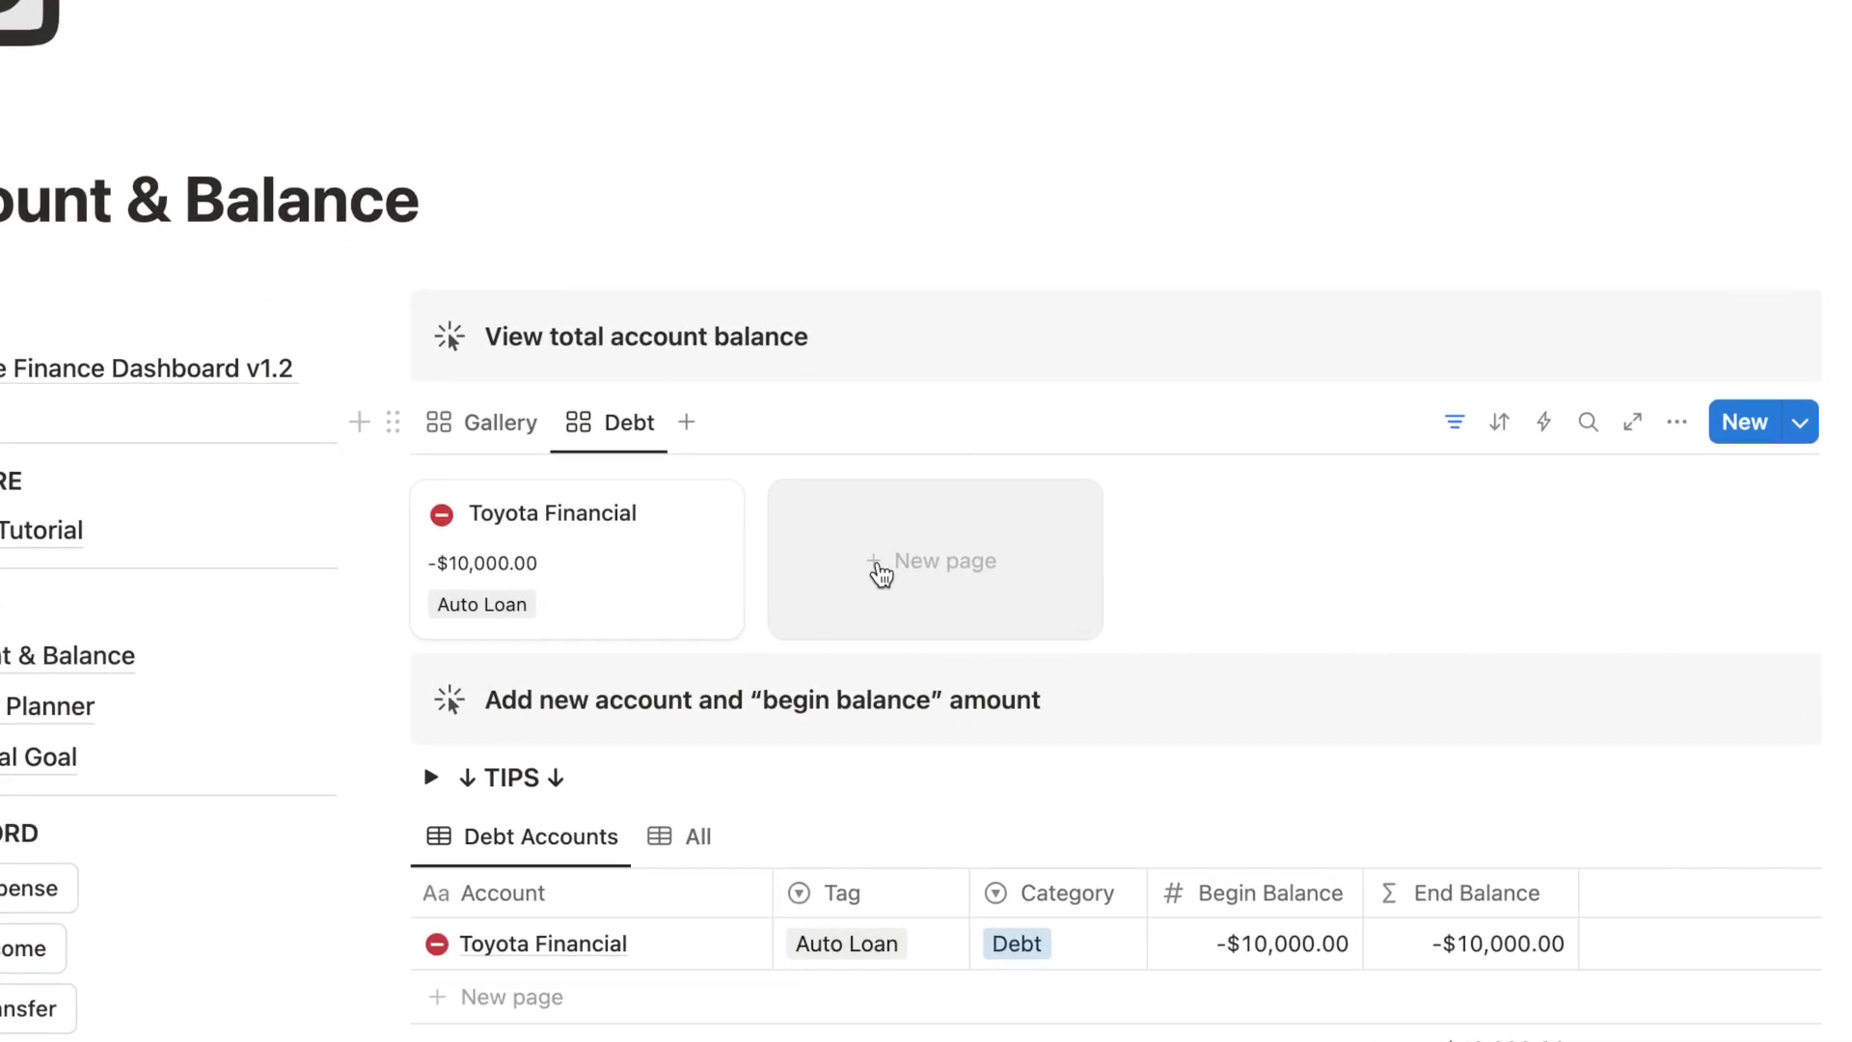
# - Create a 'Chase Credit Card' debt account tagged Credit Card Debt with Begin Balance -500
pyautogui.click(943, 633)
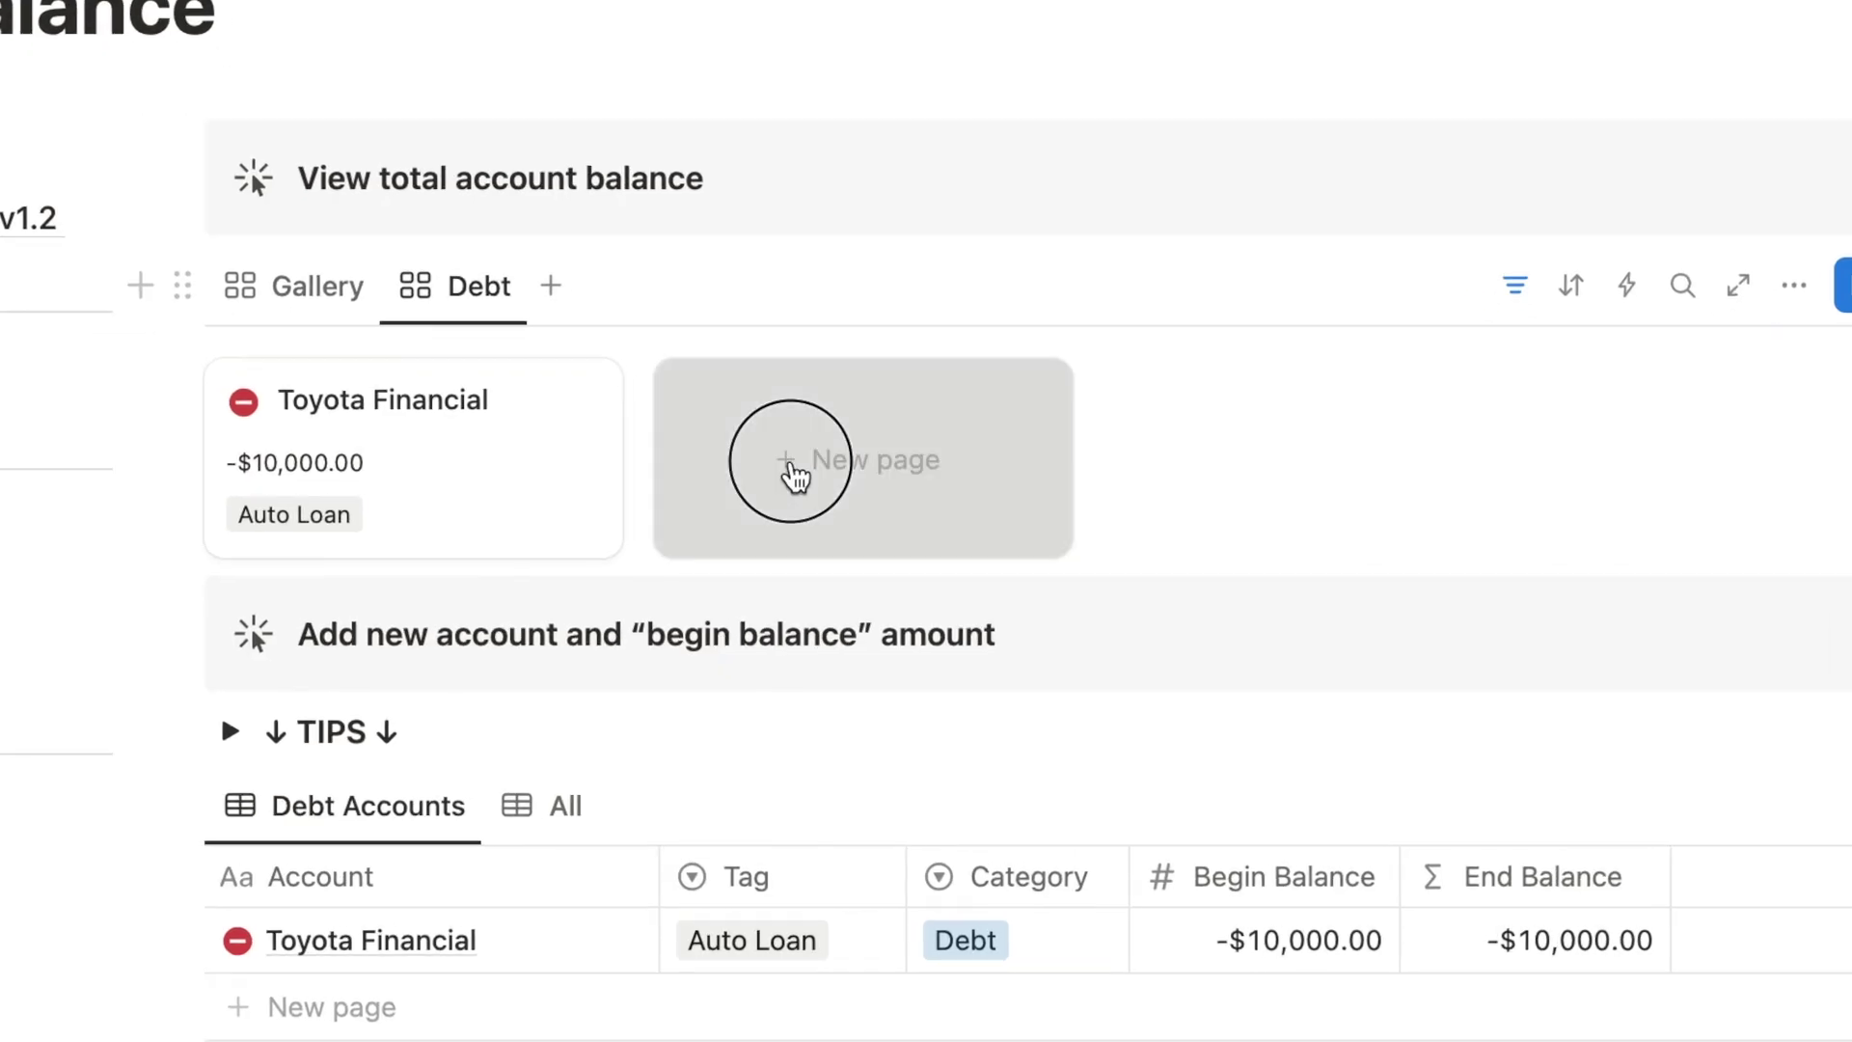
pyautogui.write('Chase C')
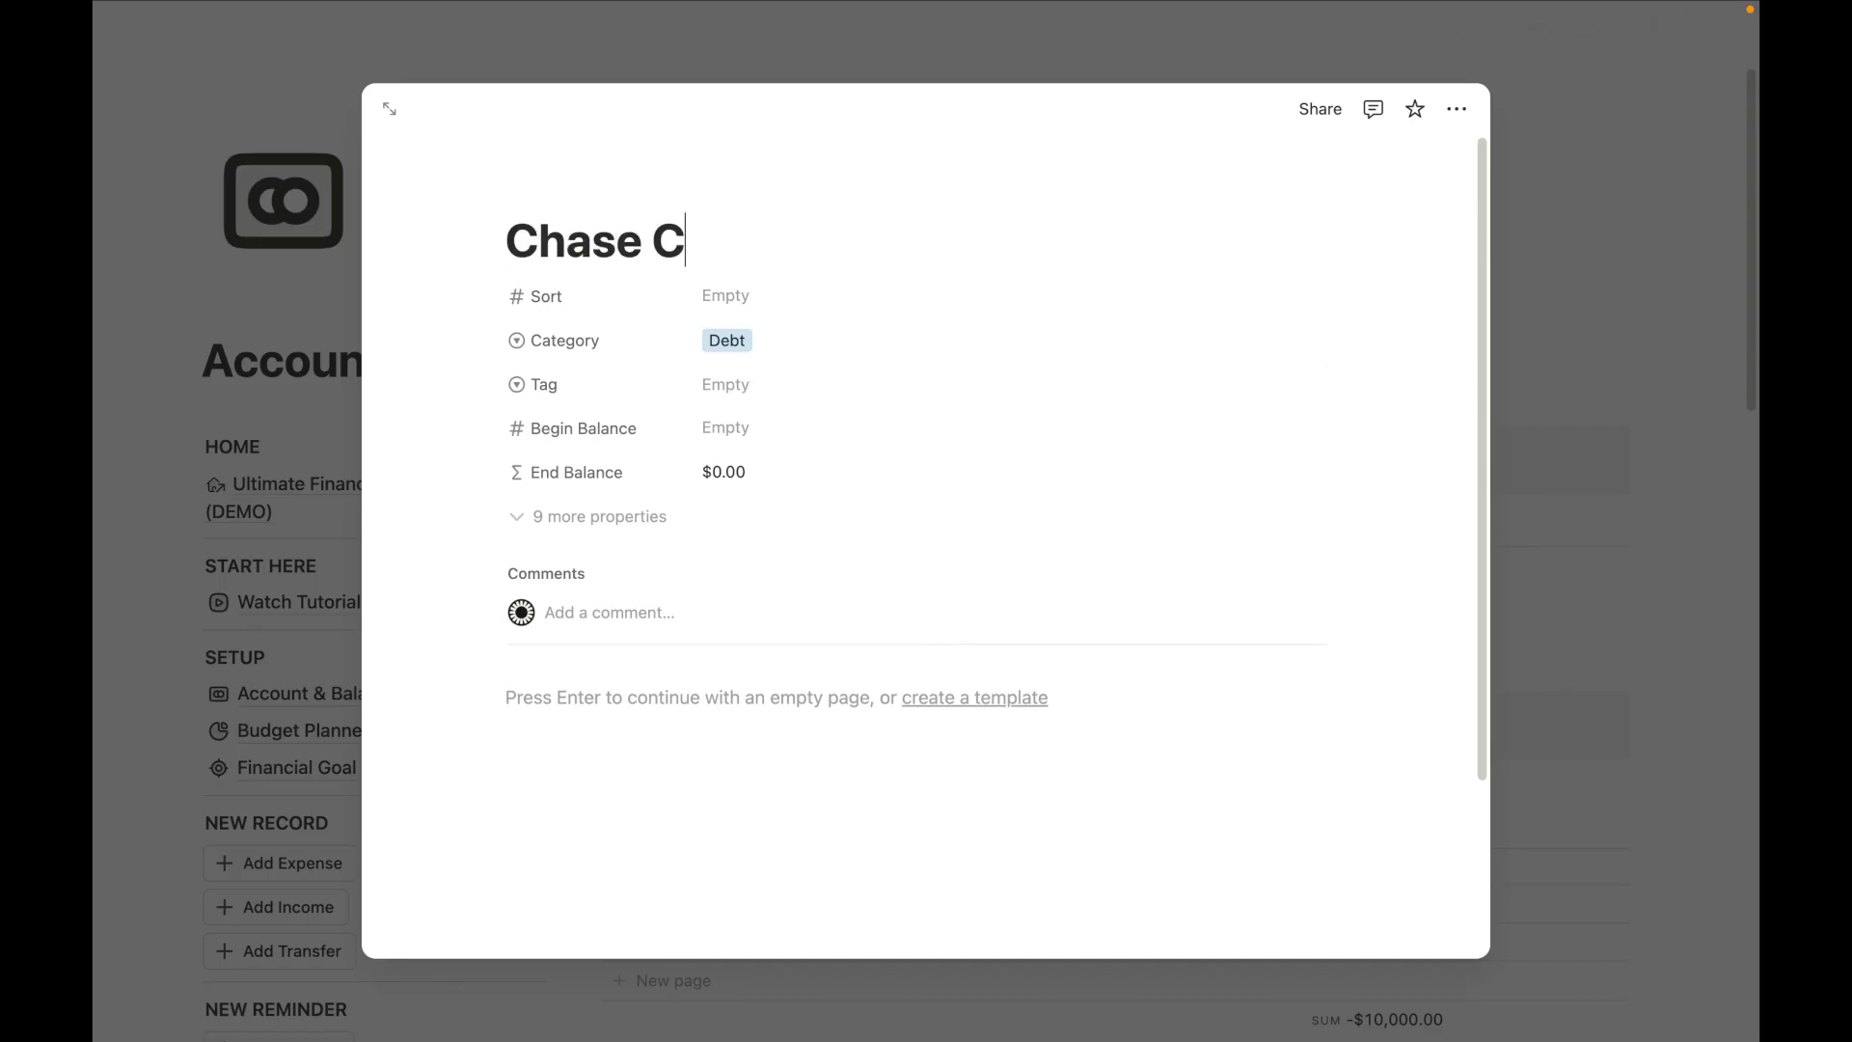
pyautogui.write('redit Card')
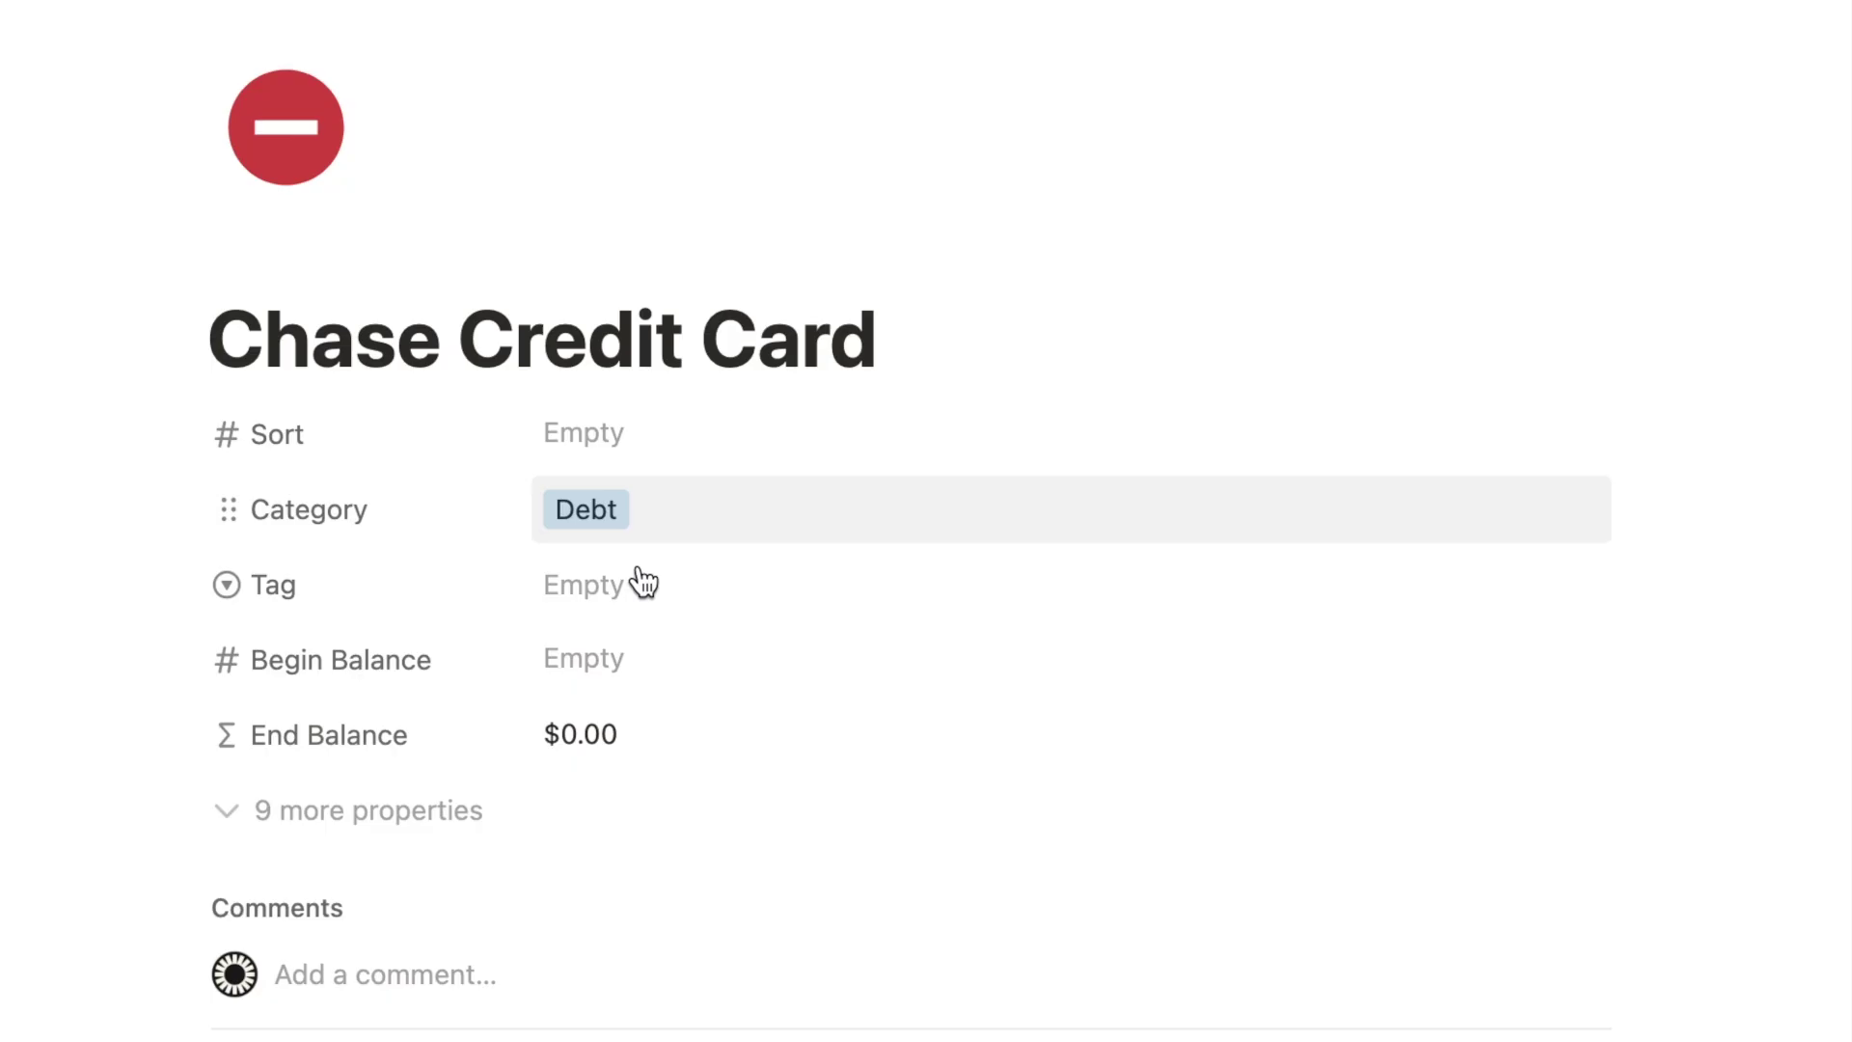
pyautogui.click(760, 382)
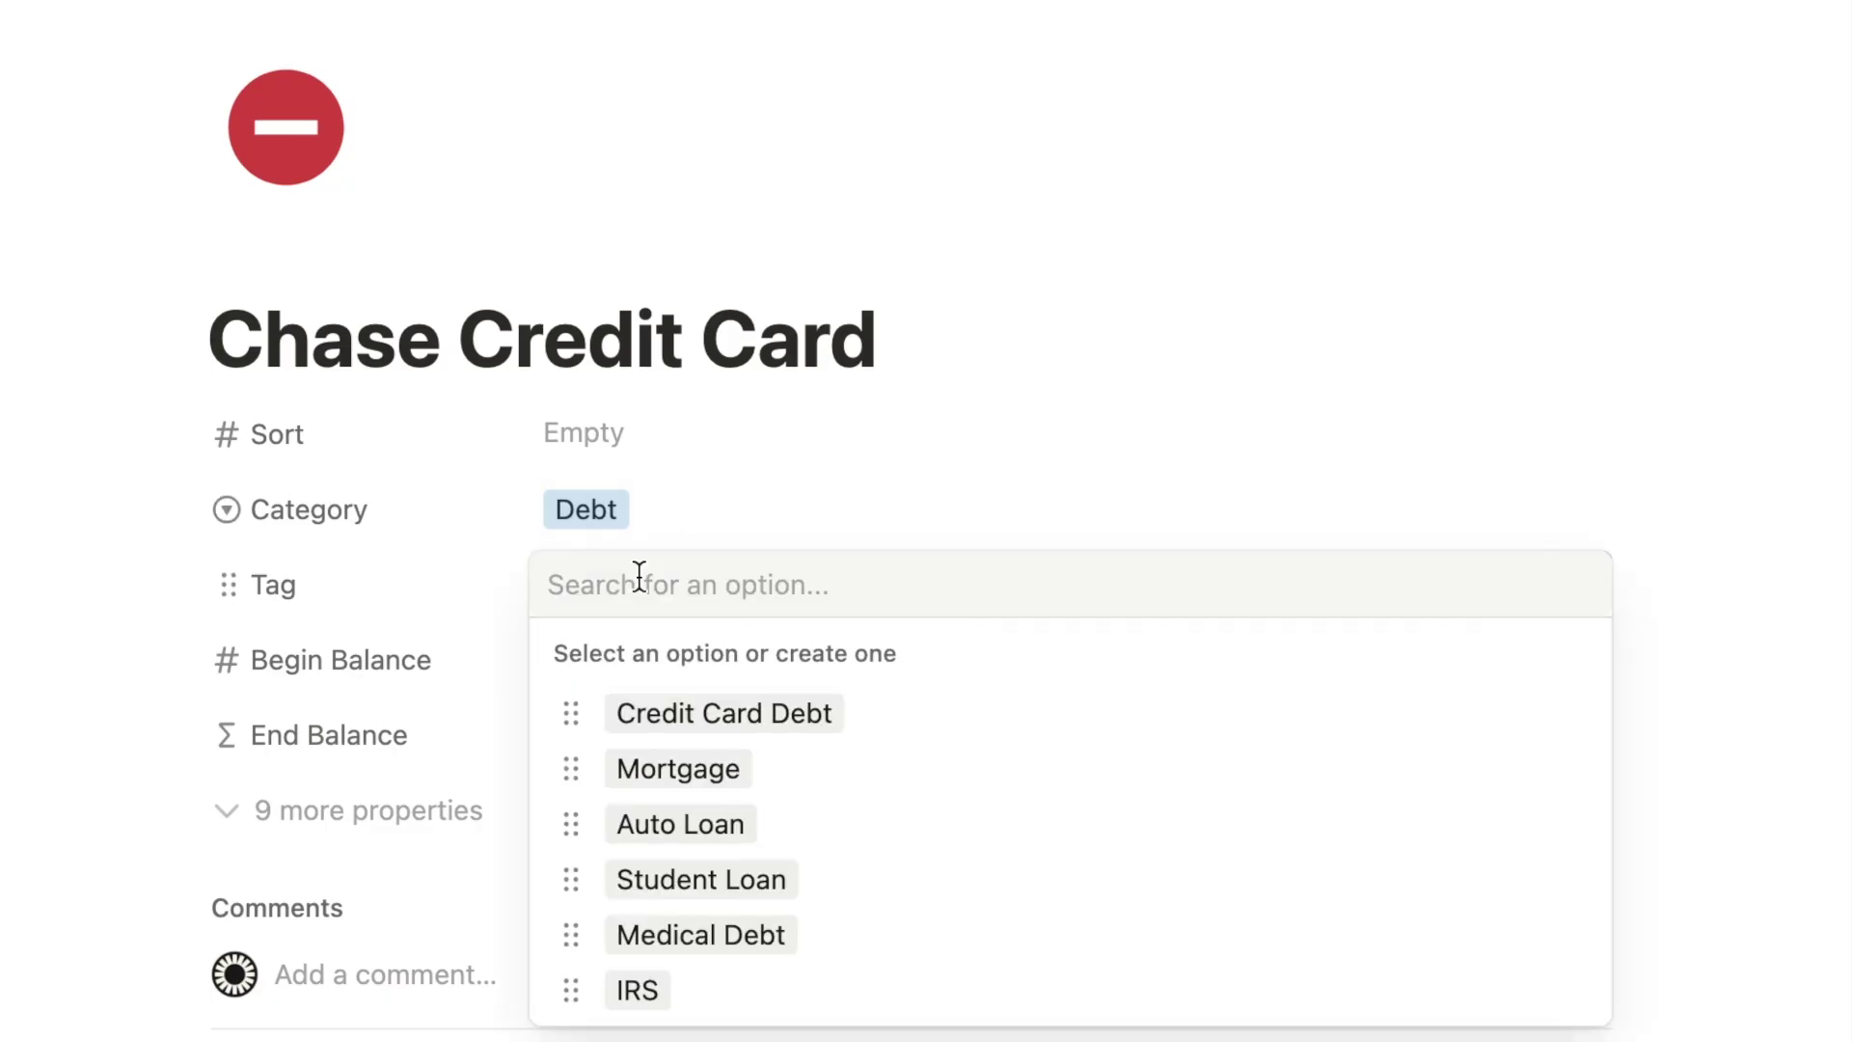
pyautogui.click(755, 733)
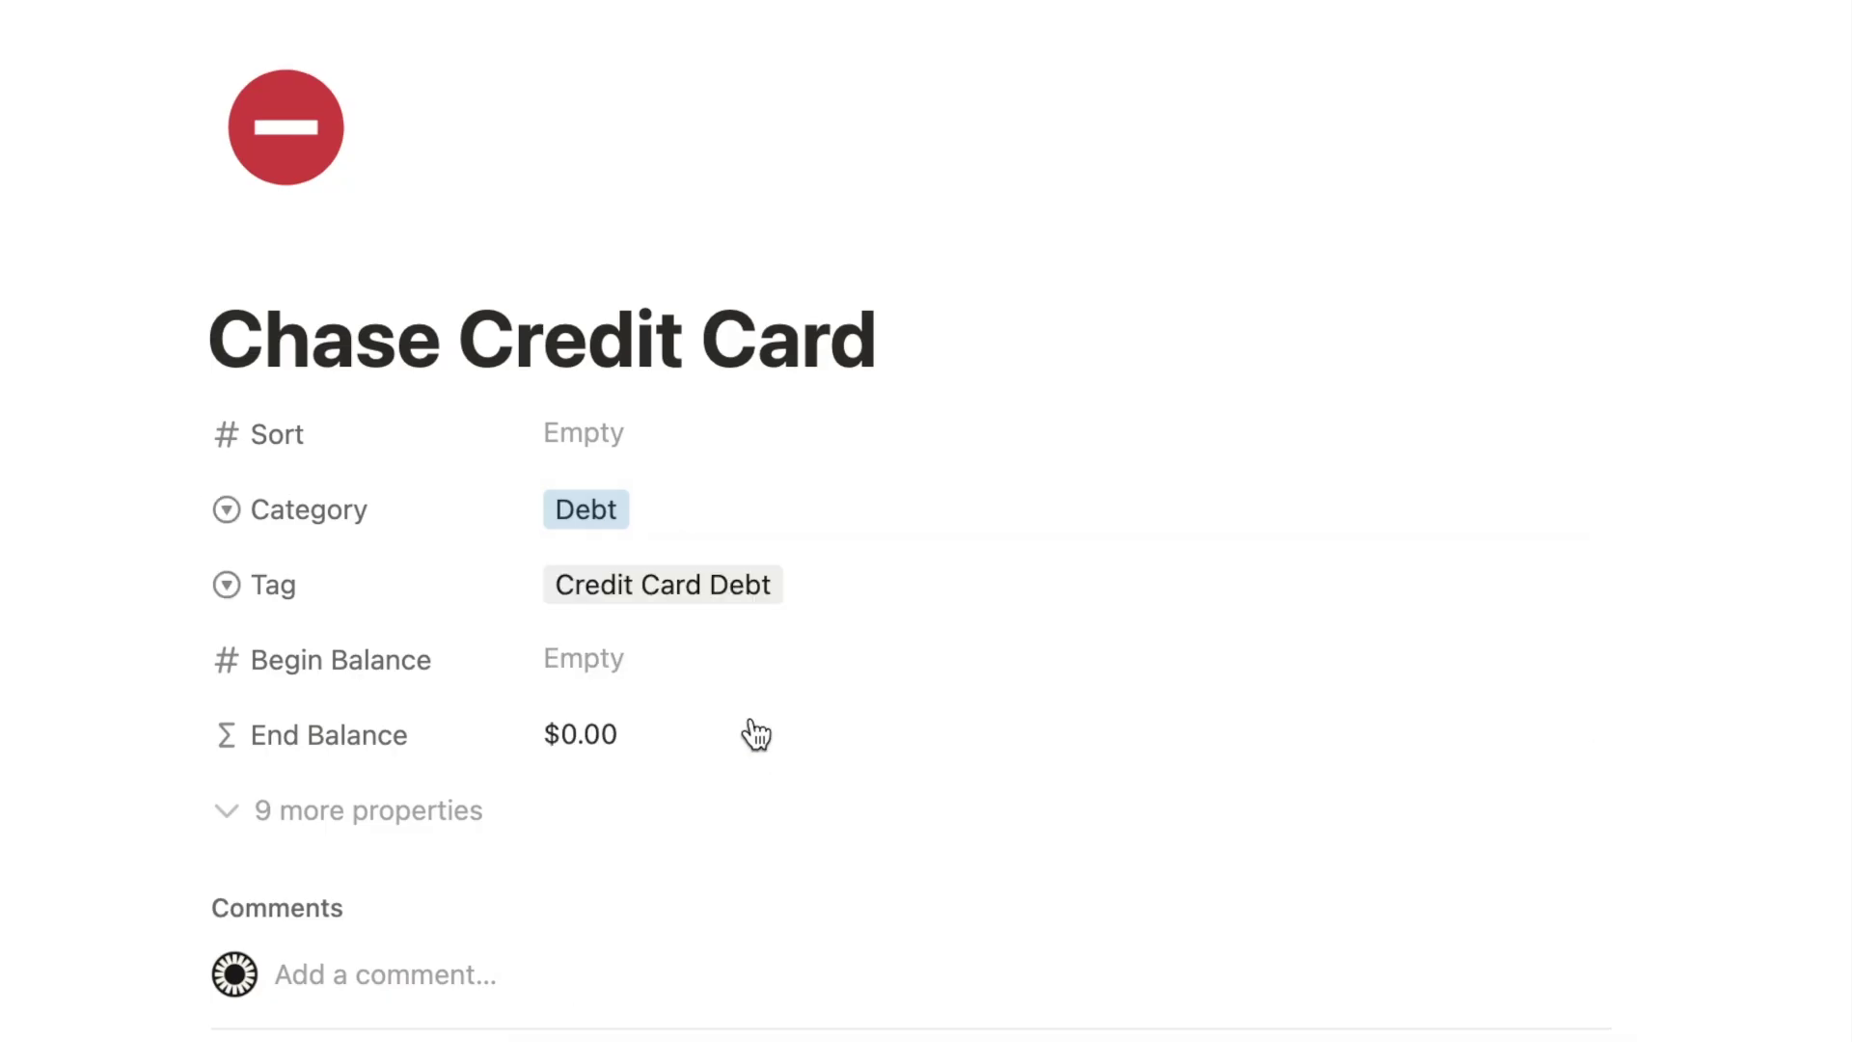
pyautogui.click(741, 658)
pyautogui.write('-5')
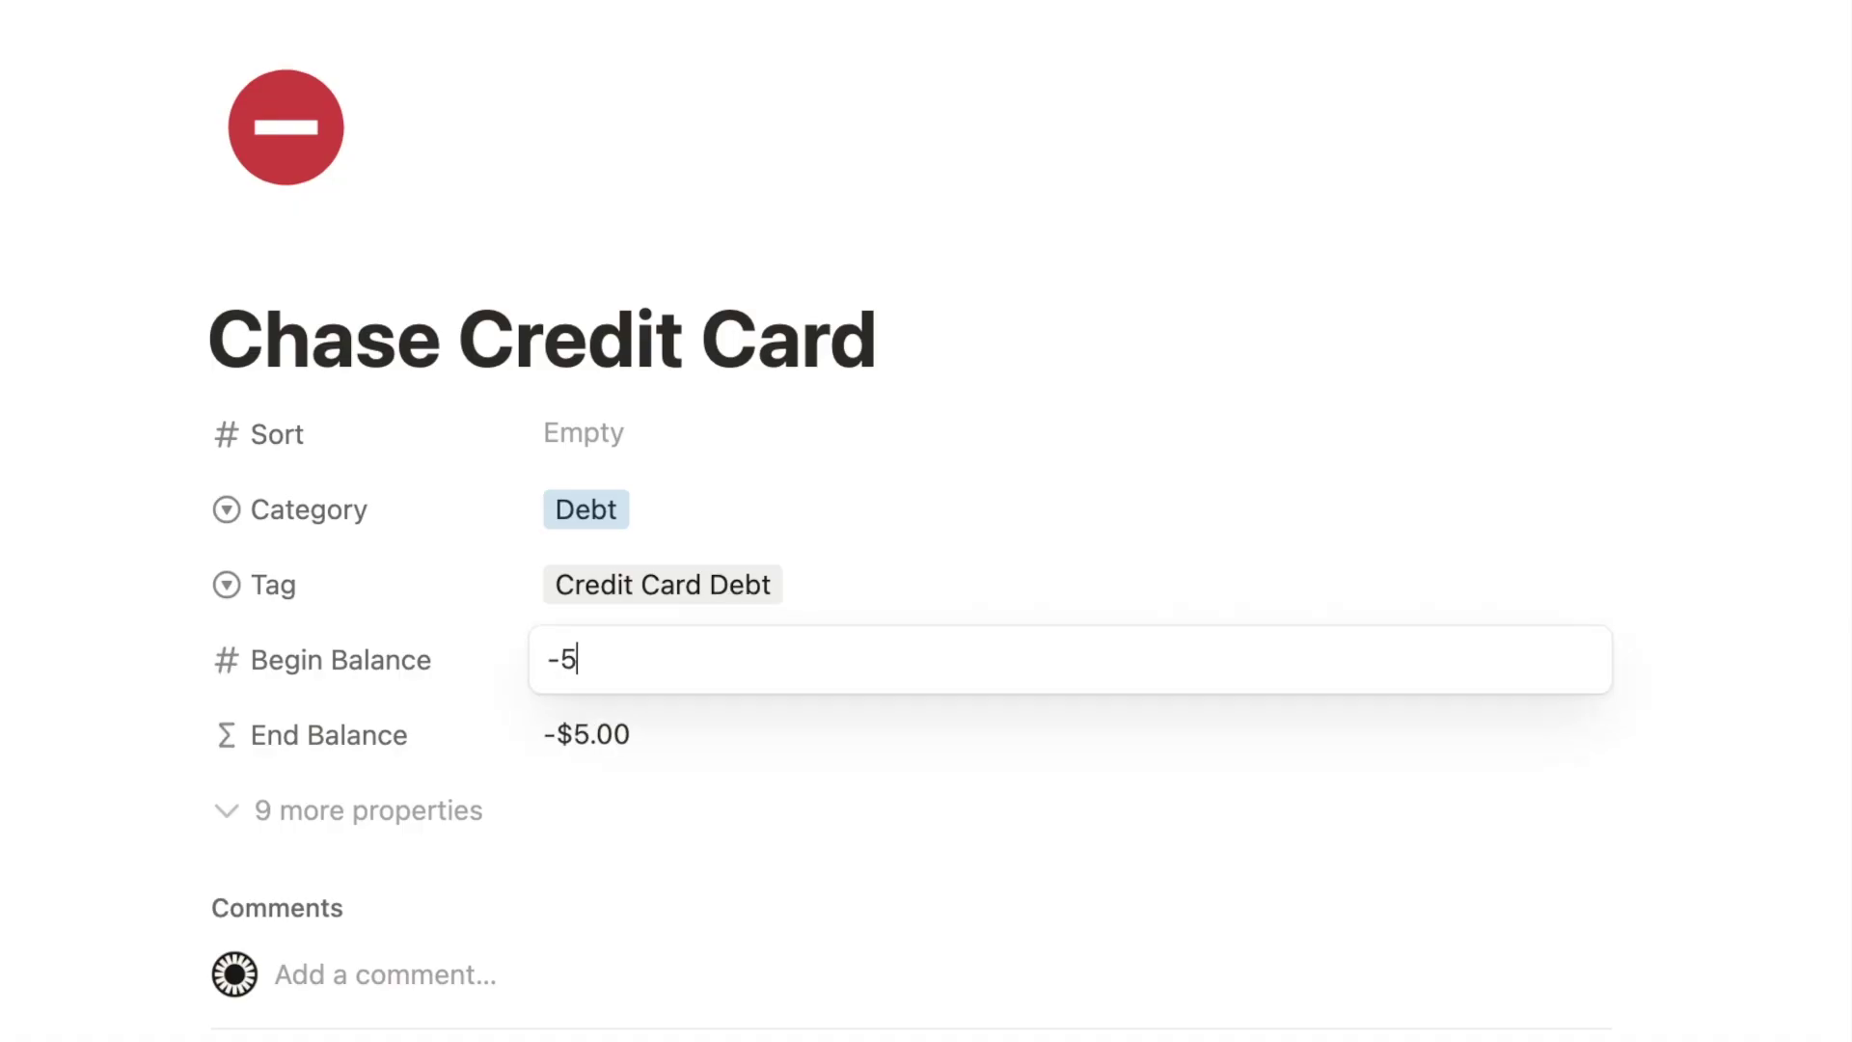
pyautogui.press('Return')
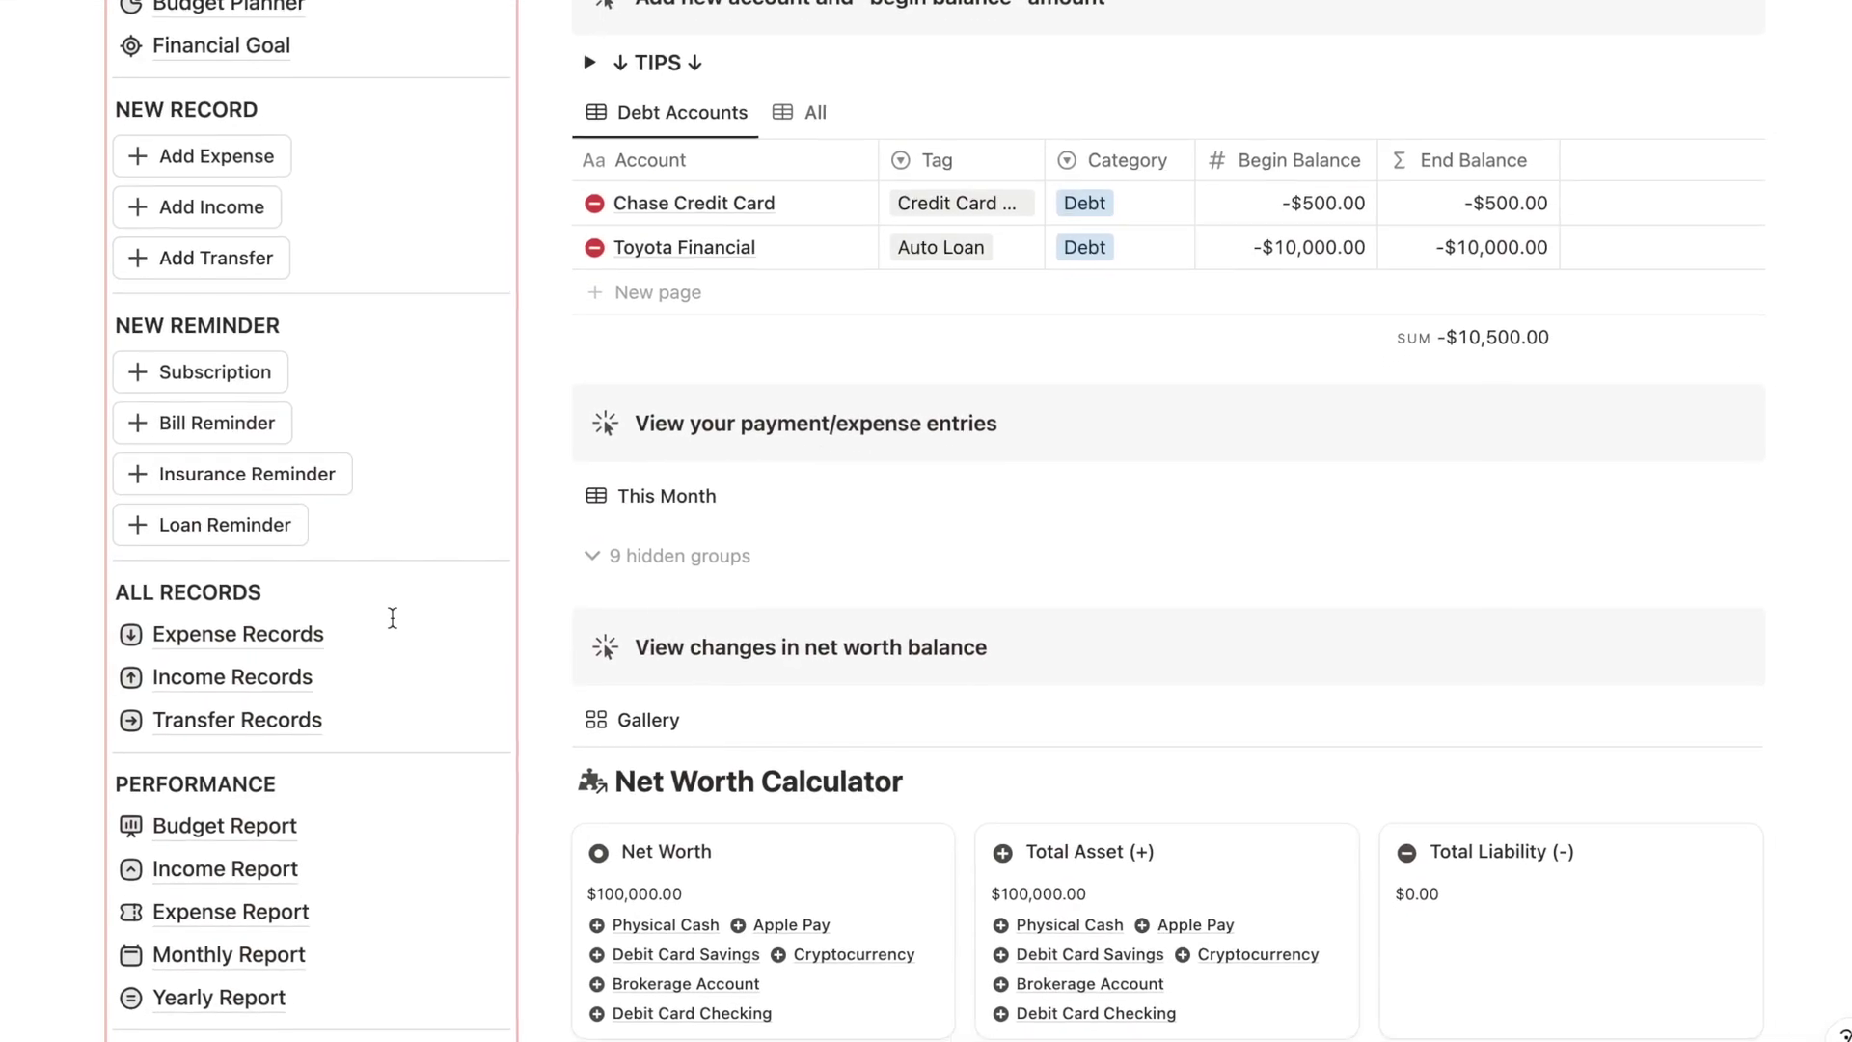
pyautogui.scroll(-10, 393, 617)
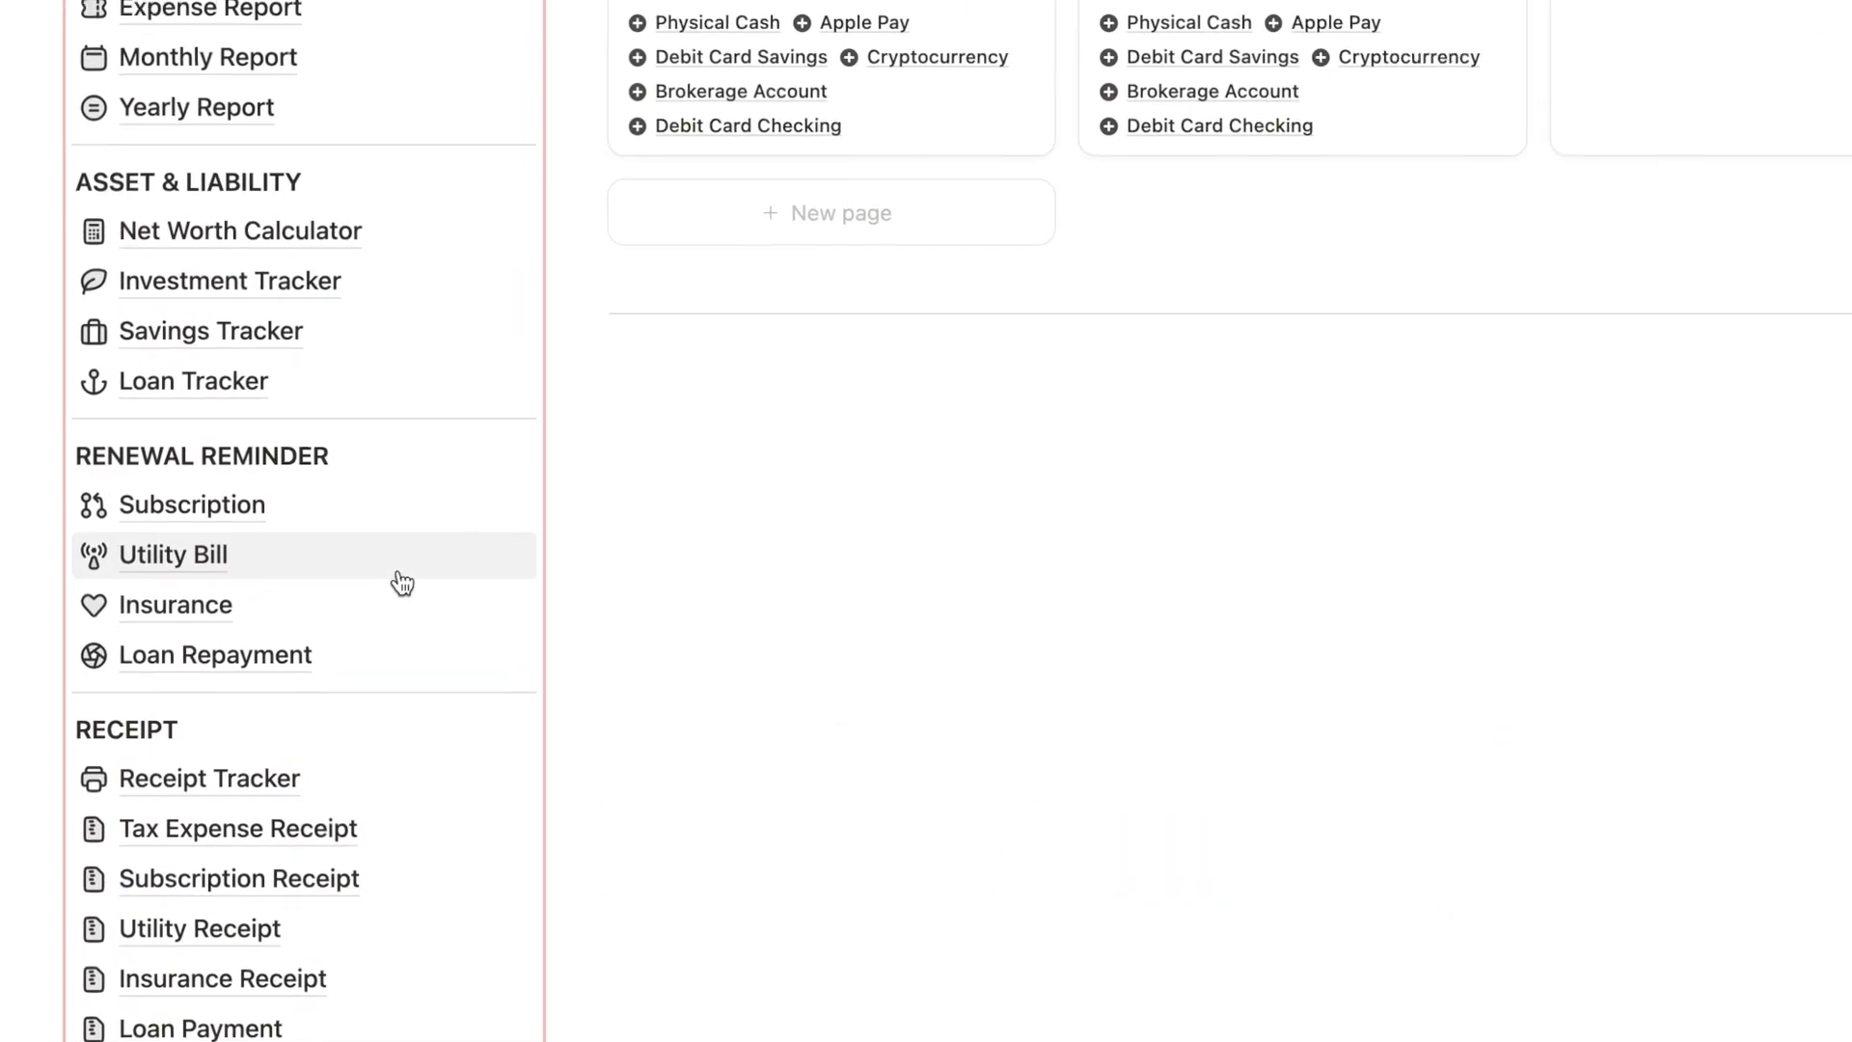
# - Go to the Loan Tracker page under ASSET & LIABILITY in the sidebar
pyautogui.click(229, 378)
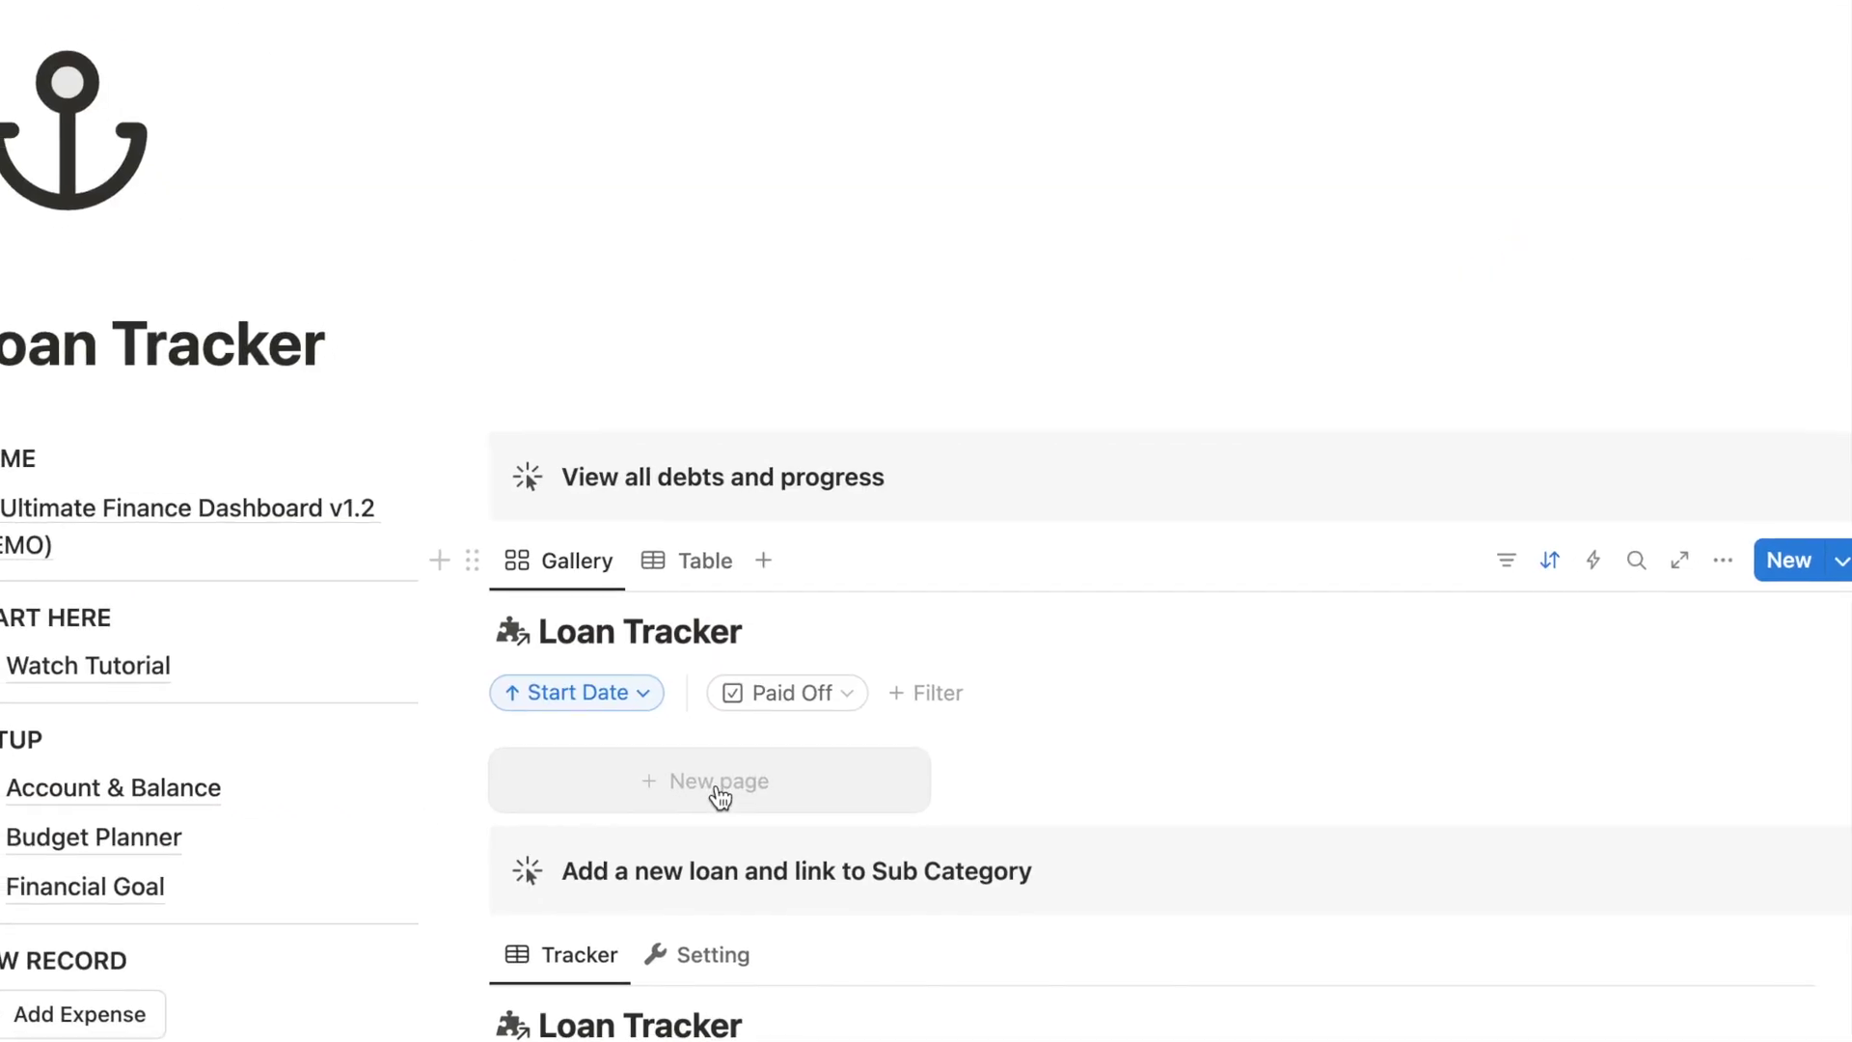
# - Add a 'Toyota Camry' loan starting May 1, 2024 with a loan amount of 10000
pyautogui.click(692, 723)
pyautogui.write('To')
pyautogui.write('yot')
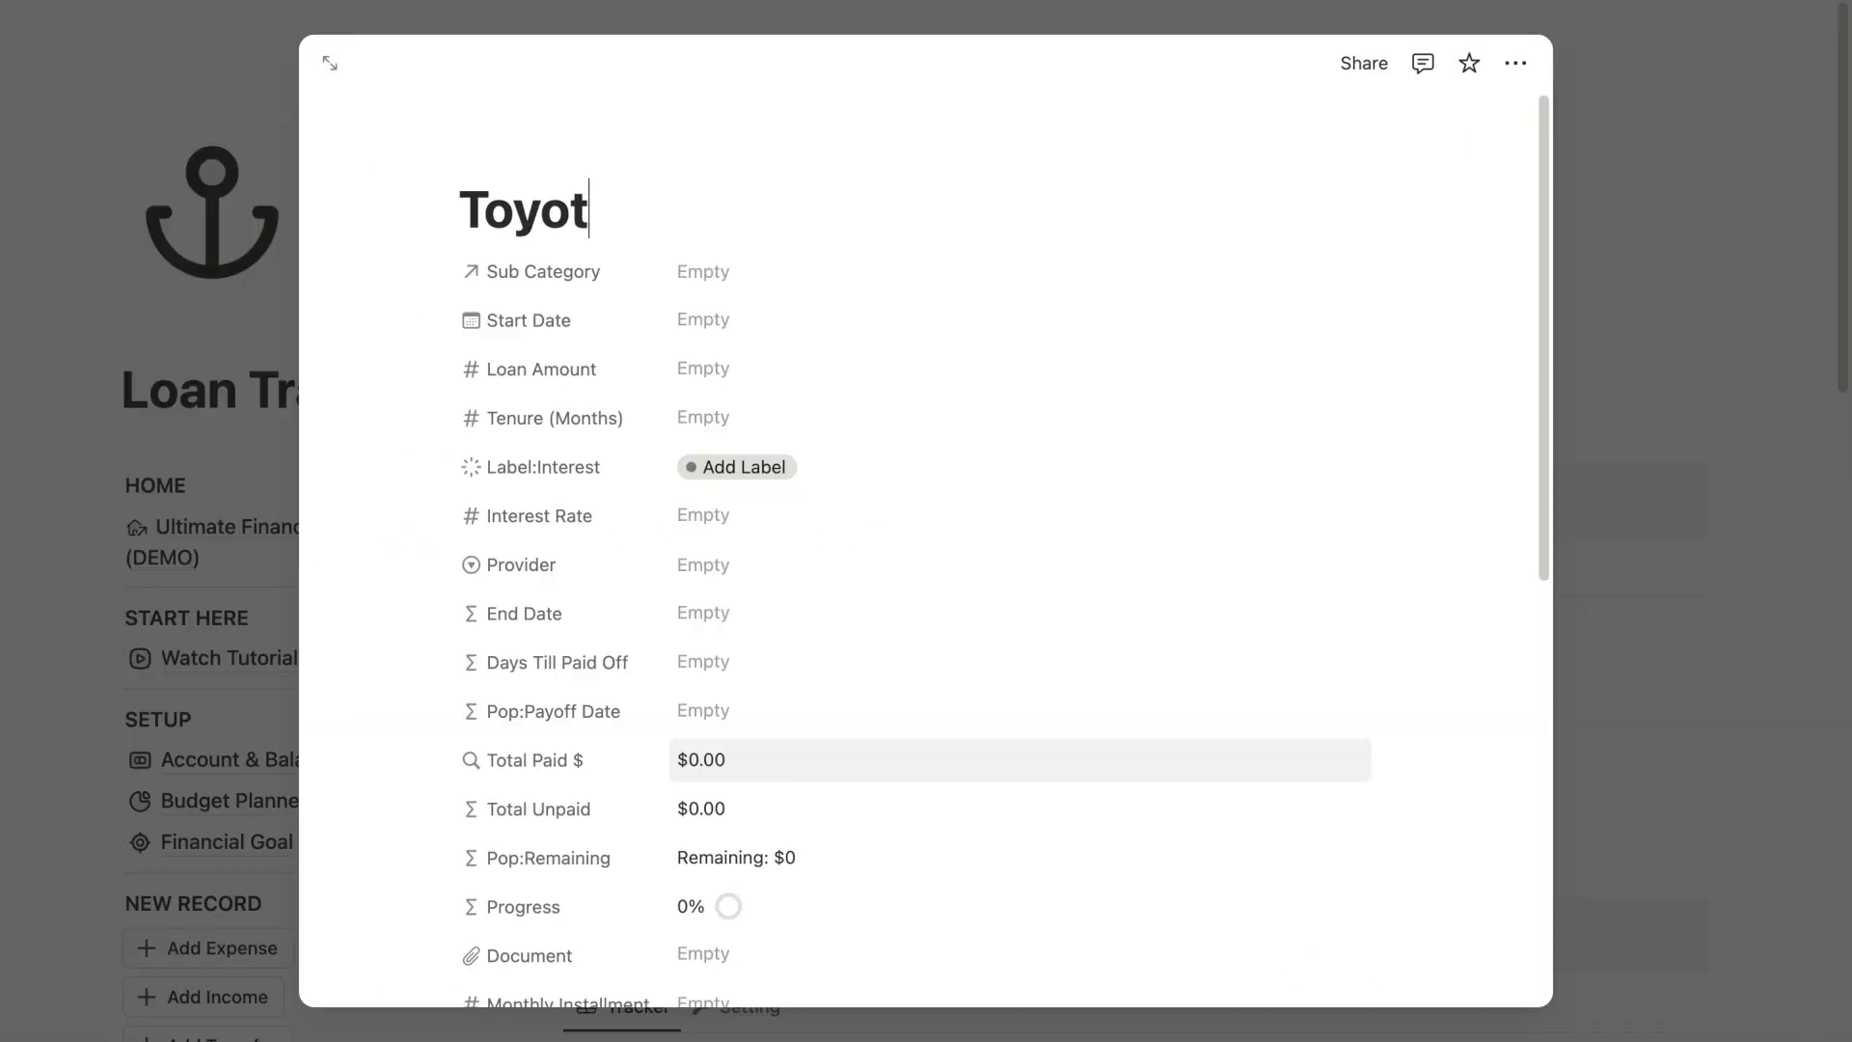
pyautogui.write('a Camry')
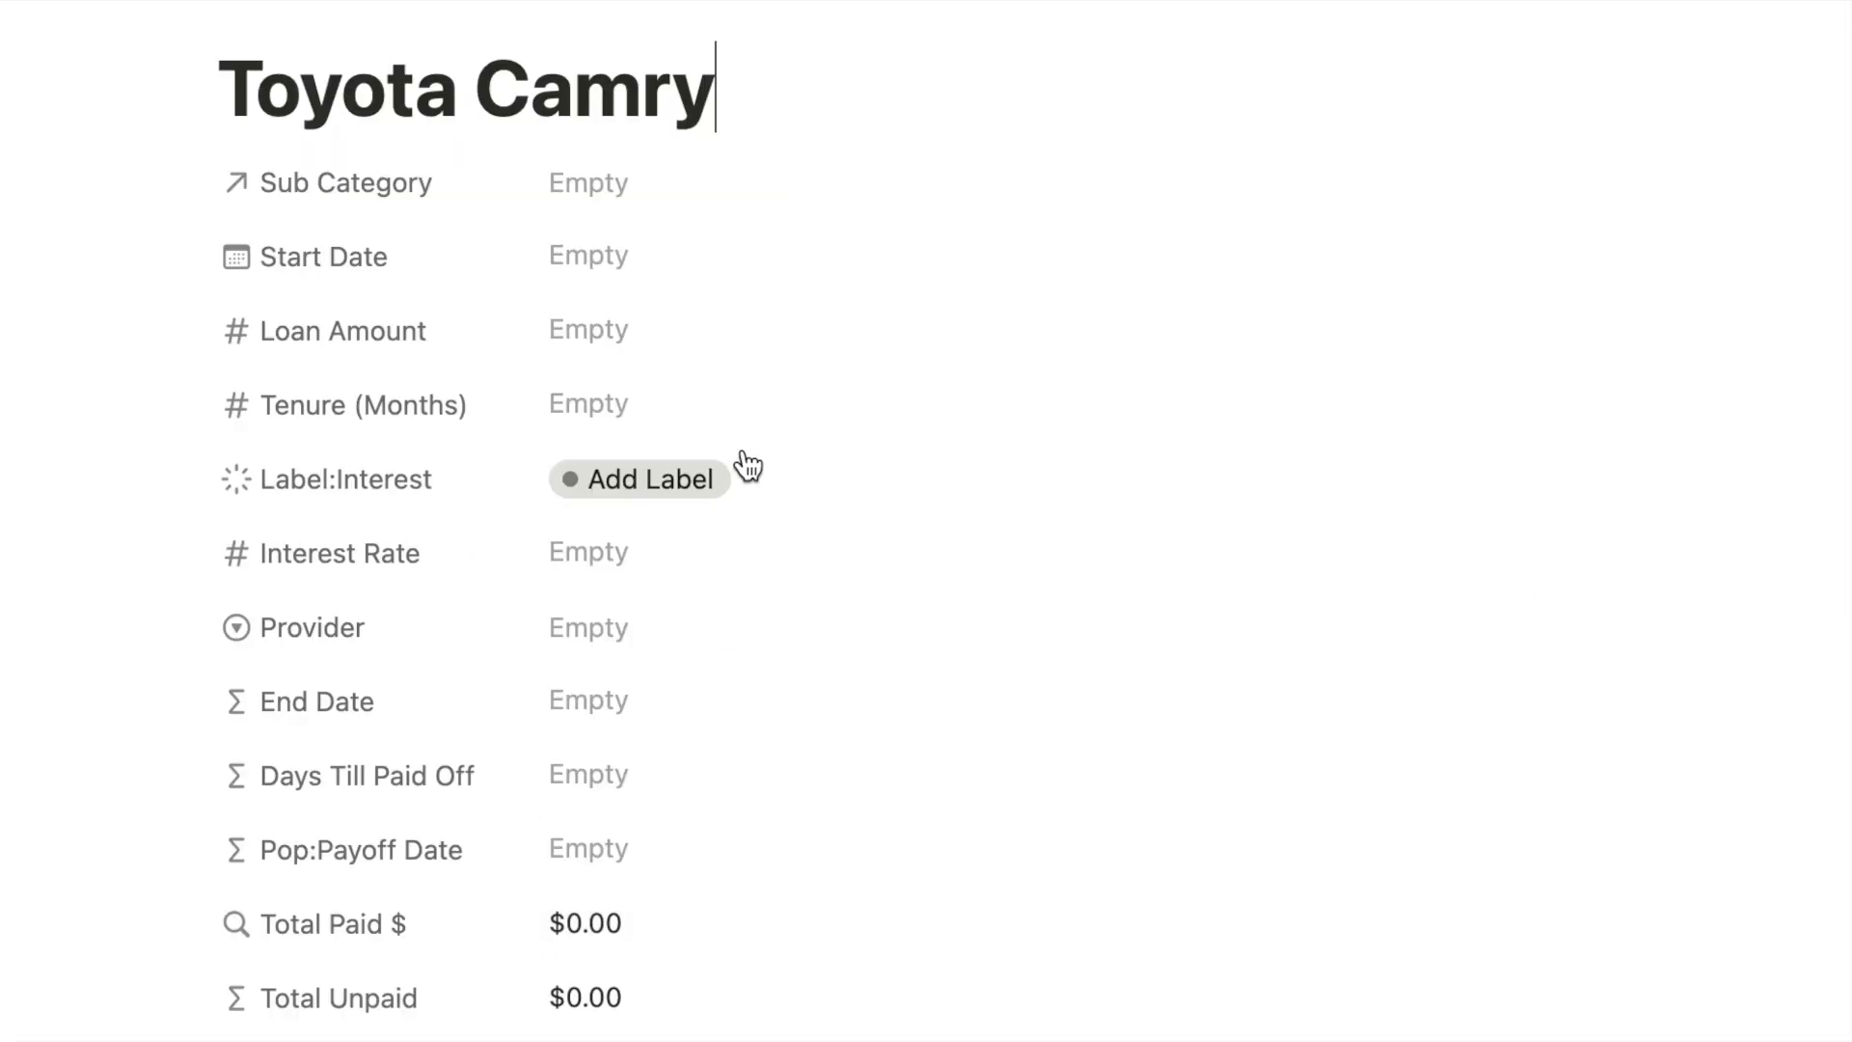
pyautogui.click(822, 323)
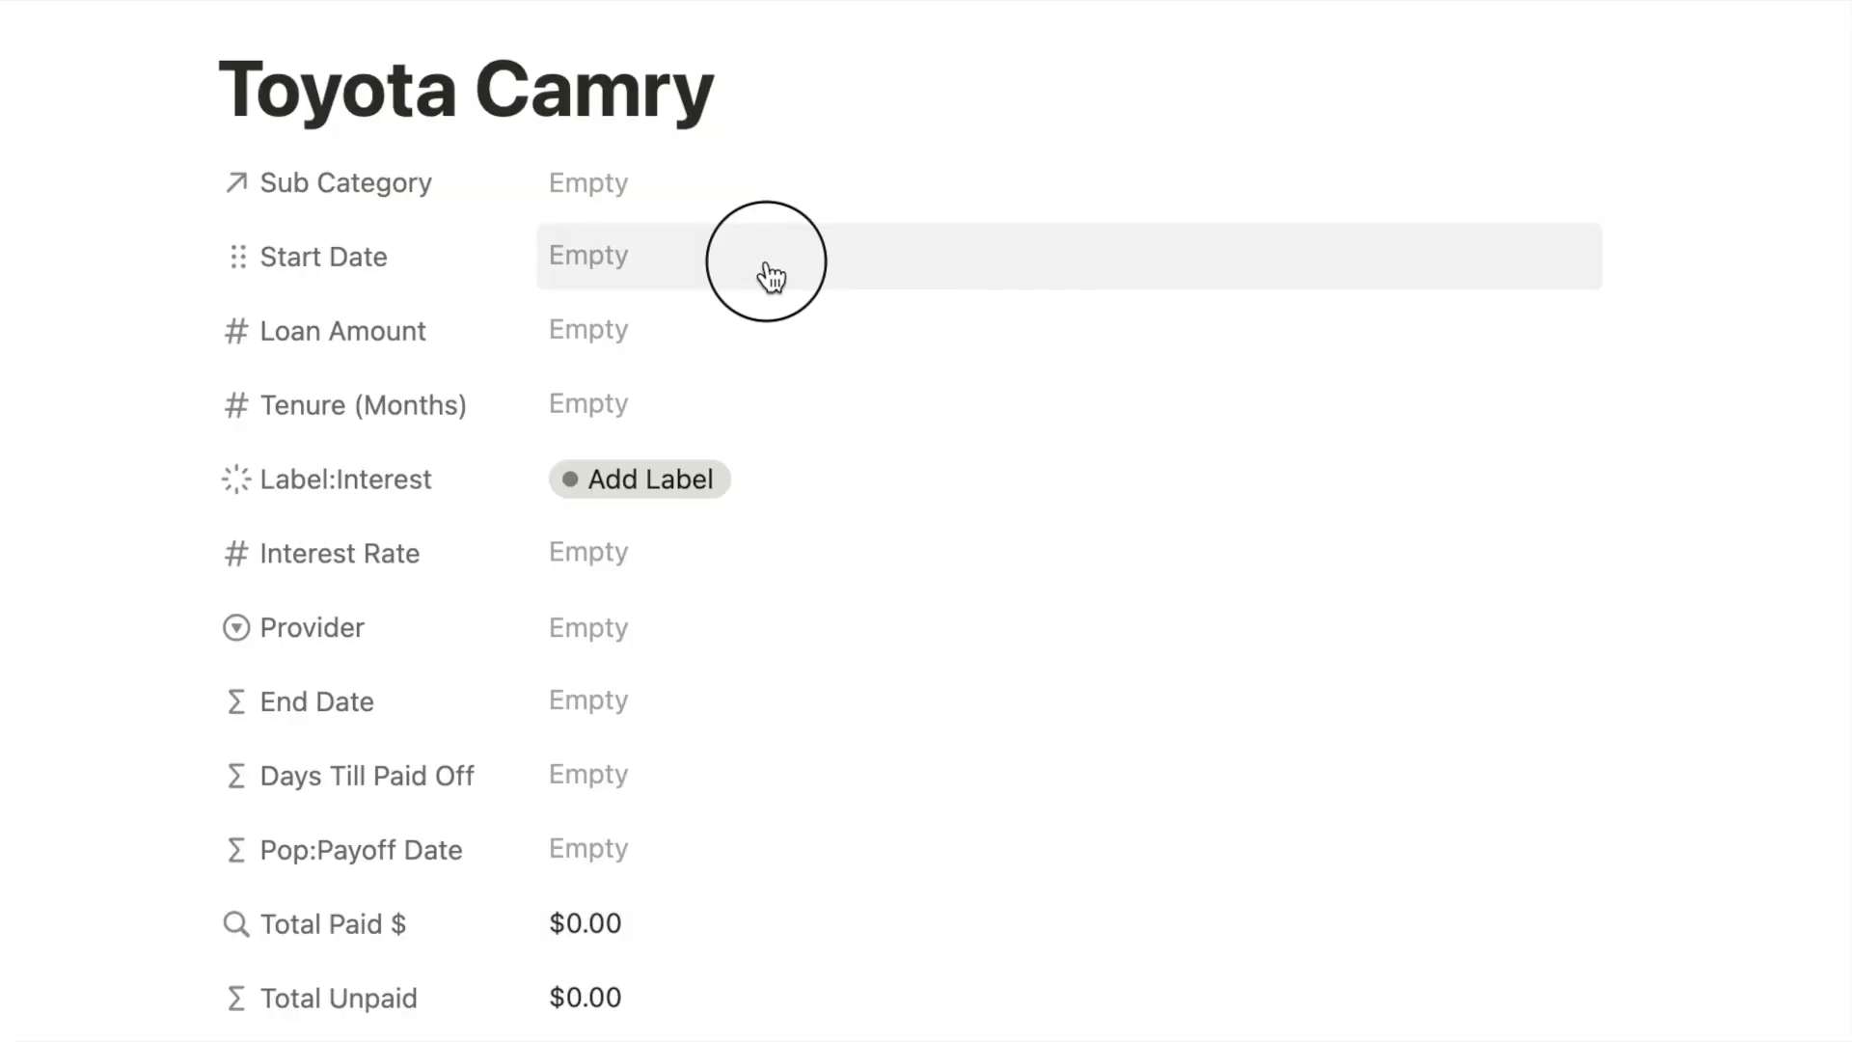
pyautogui.write('May 1, 2024')
pyautogui.click(379, 278)
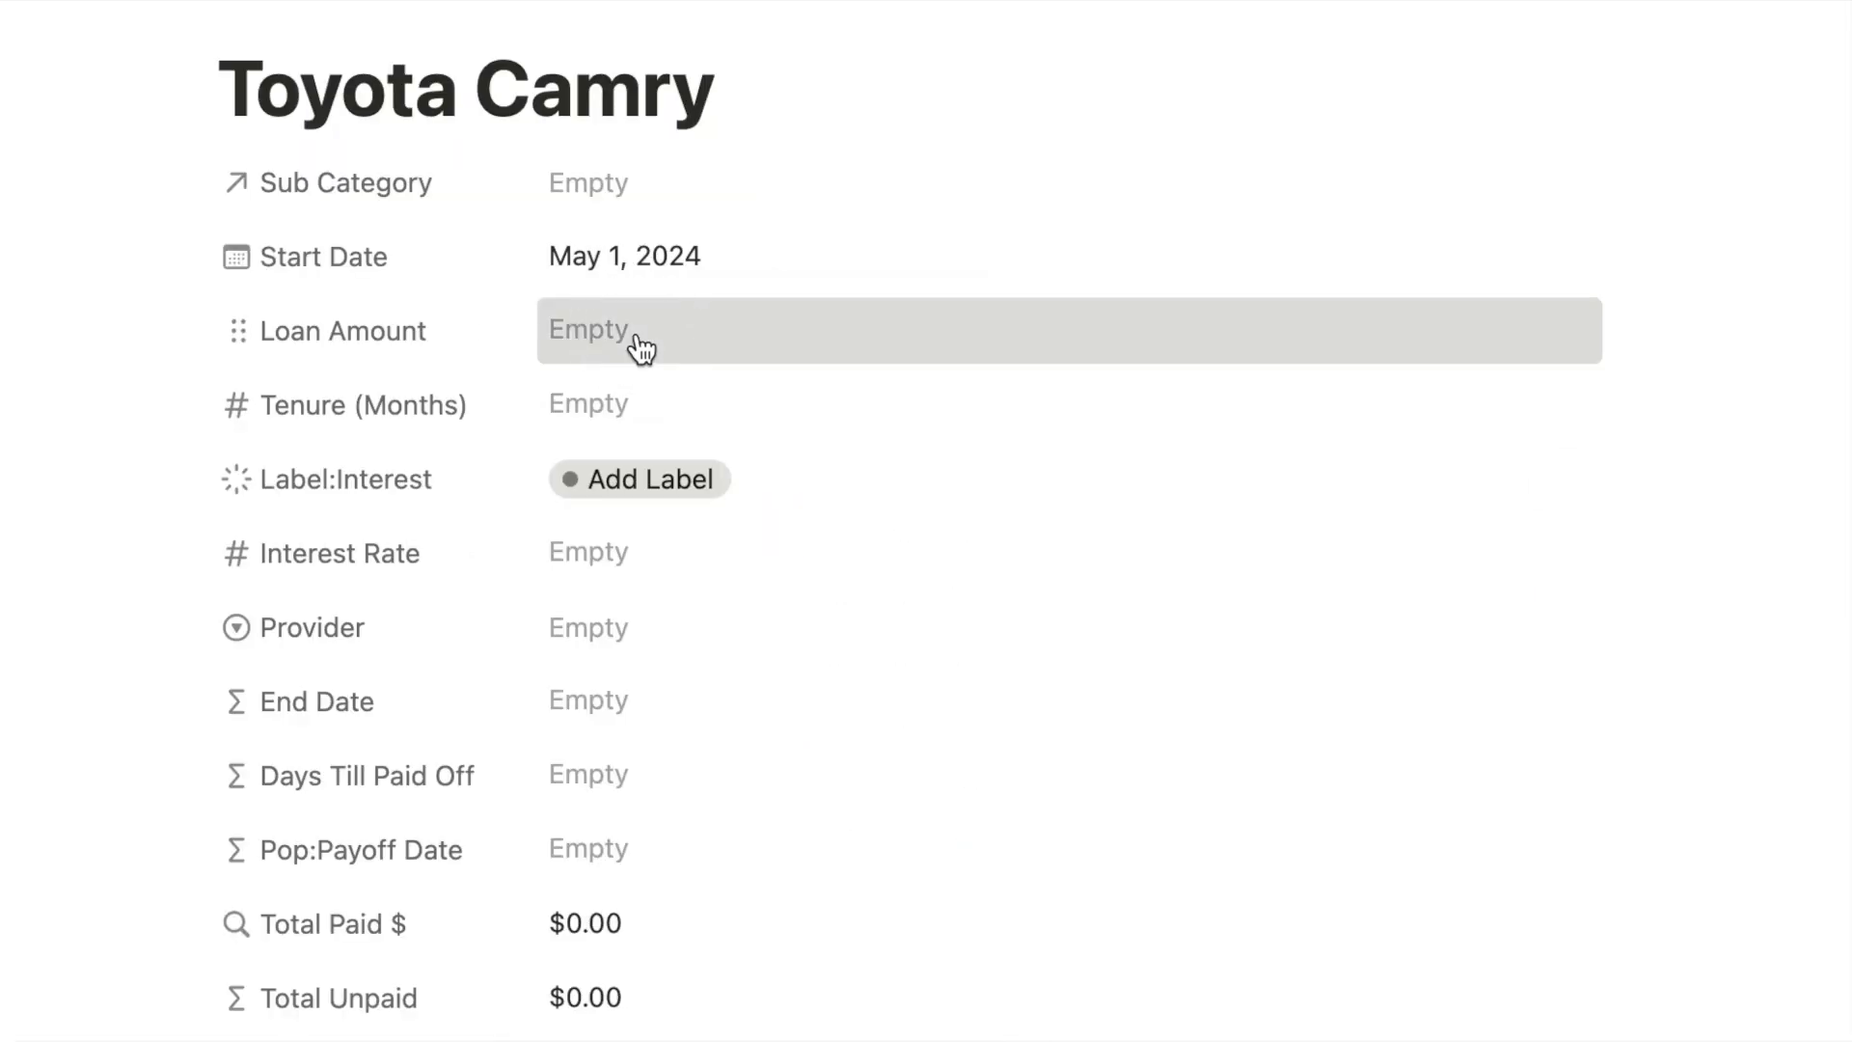
pyautogui.click(640, 346)
pyautogui.write('10000')
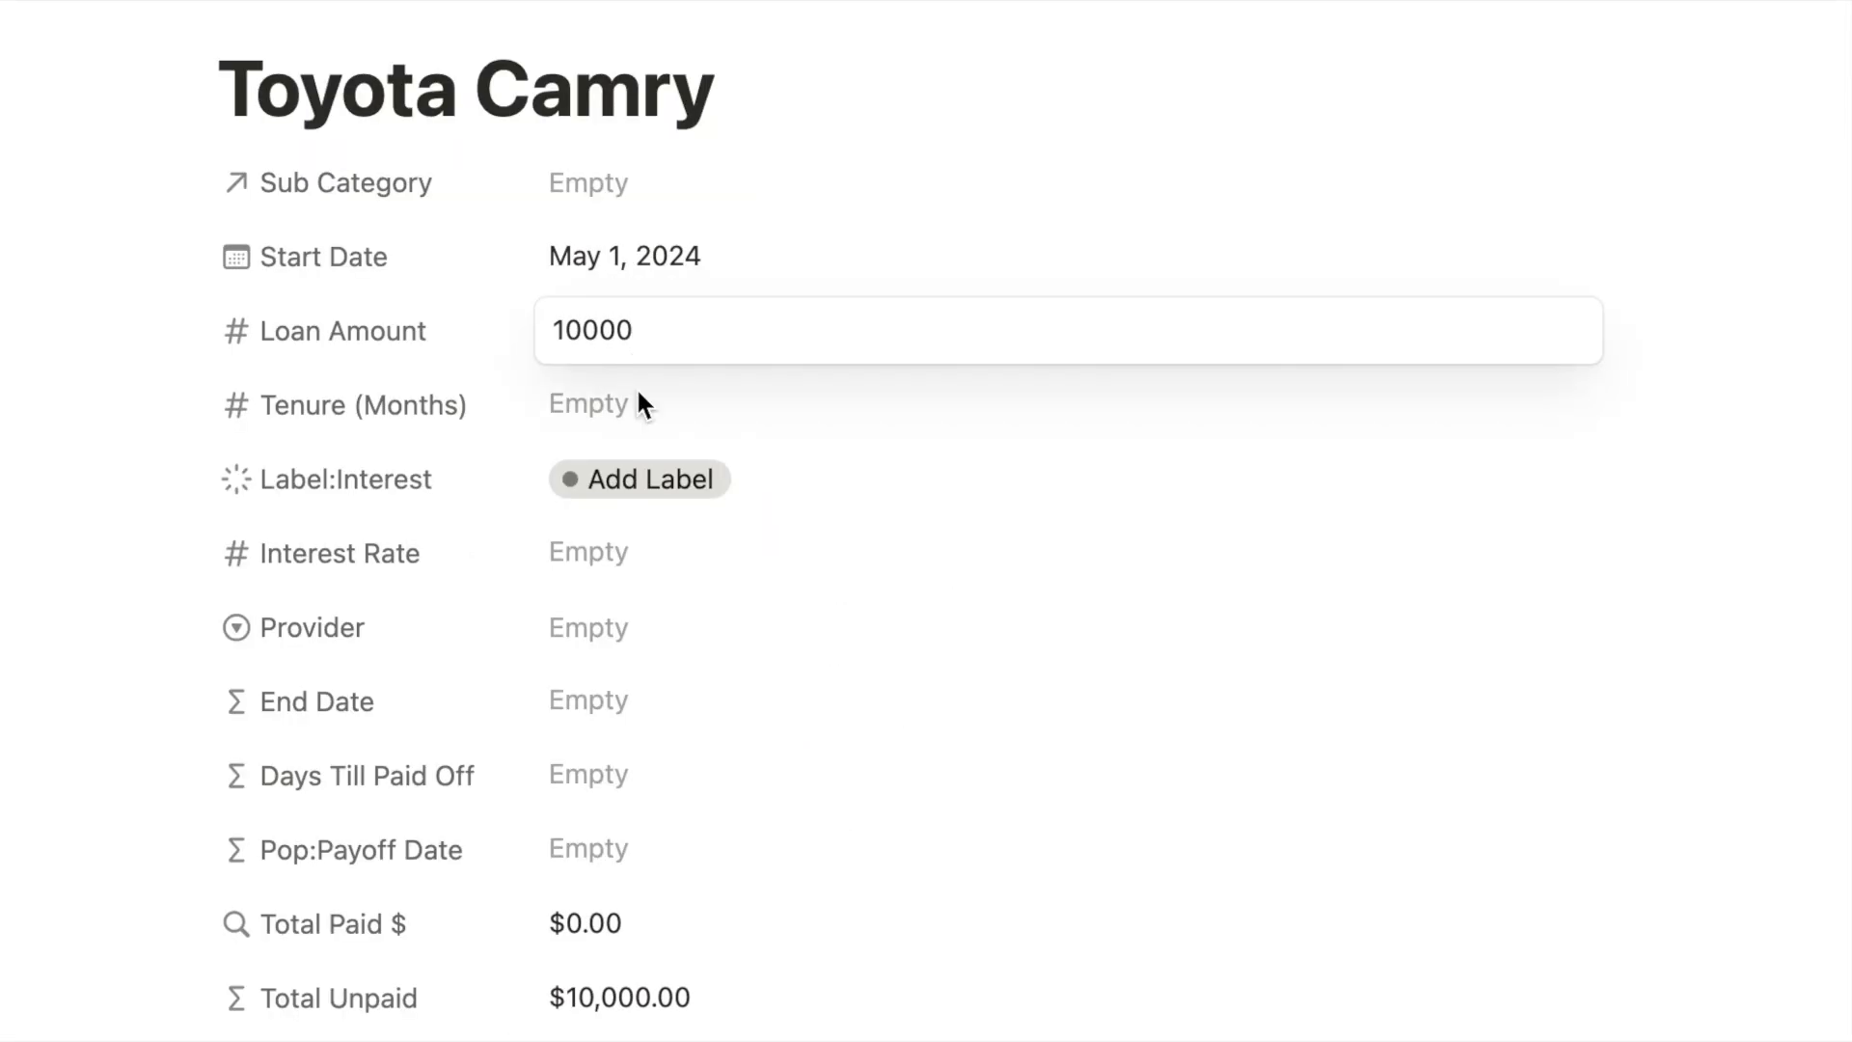
pyautogui.click(641, 405)
# - Give the loan a 24-month tenure, 7.2% interest rate and Toyota Financial as provider
pyautogui.click(636, 404)
pyautogui.write('24')
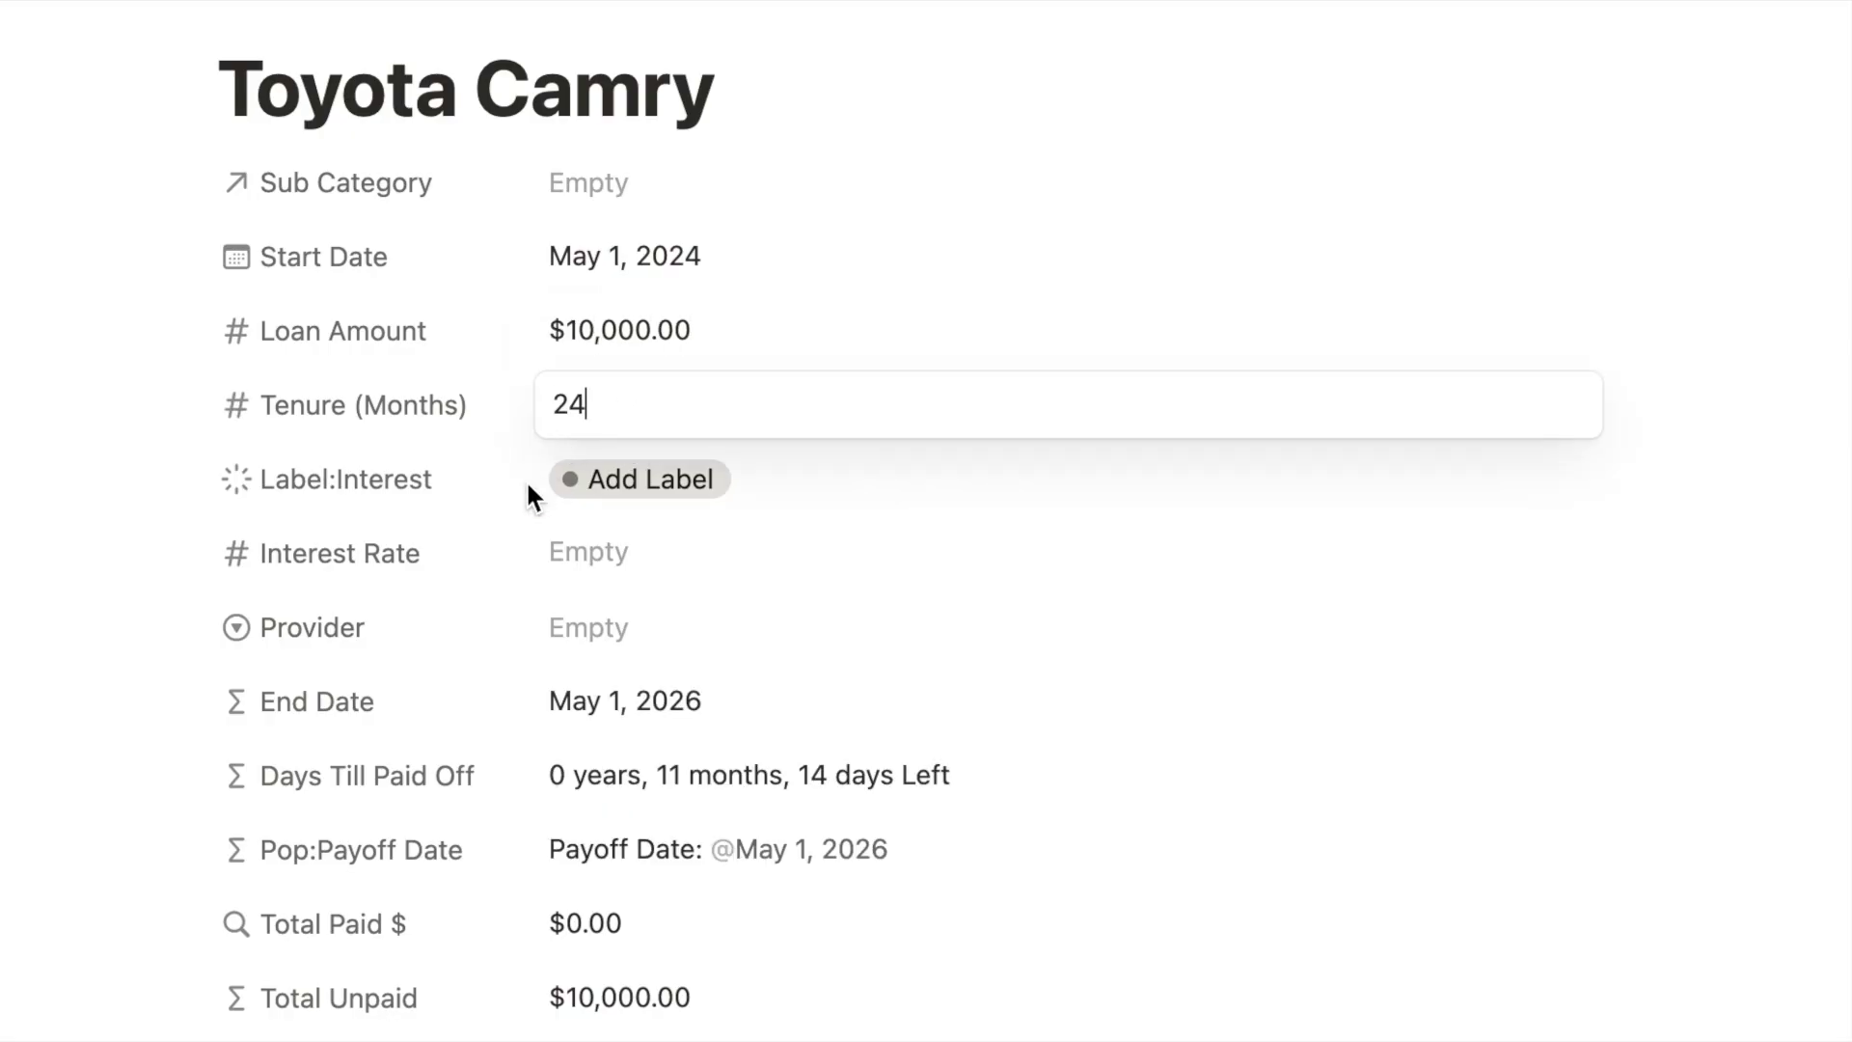
pyautogui.click(679, 579)
pyautogui.click(679, 579)
pyautogui.write('7.2')
pyautogui.click(785, 623)
pyautogui.click(785, 622)
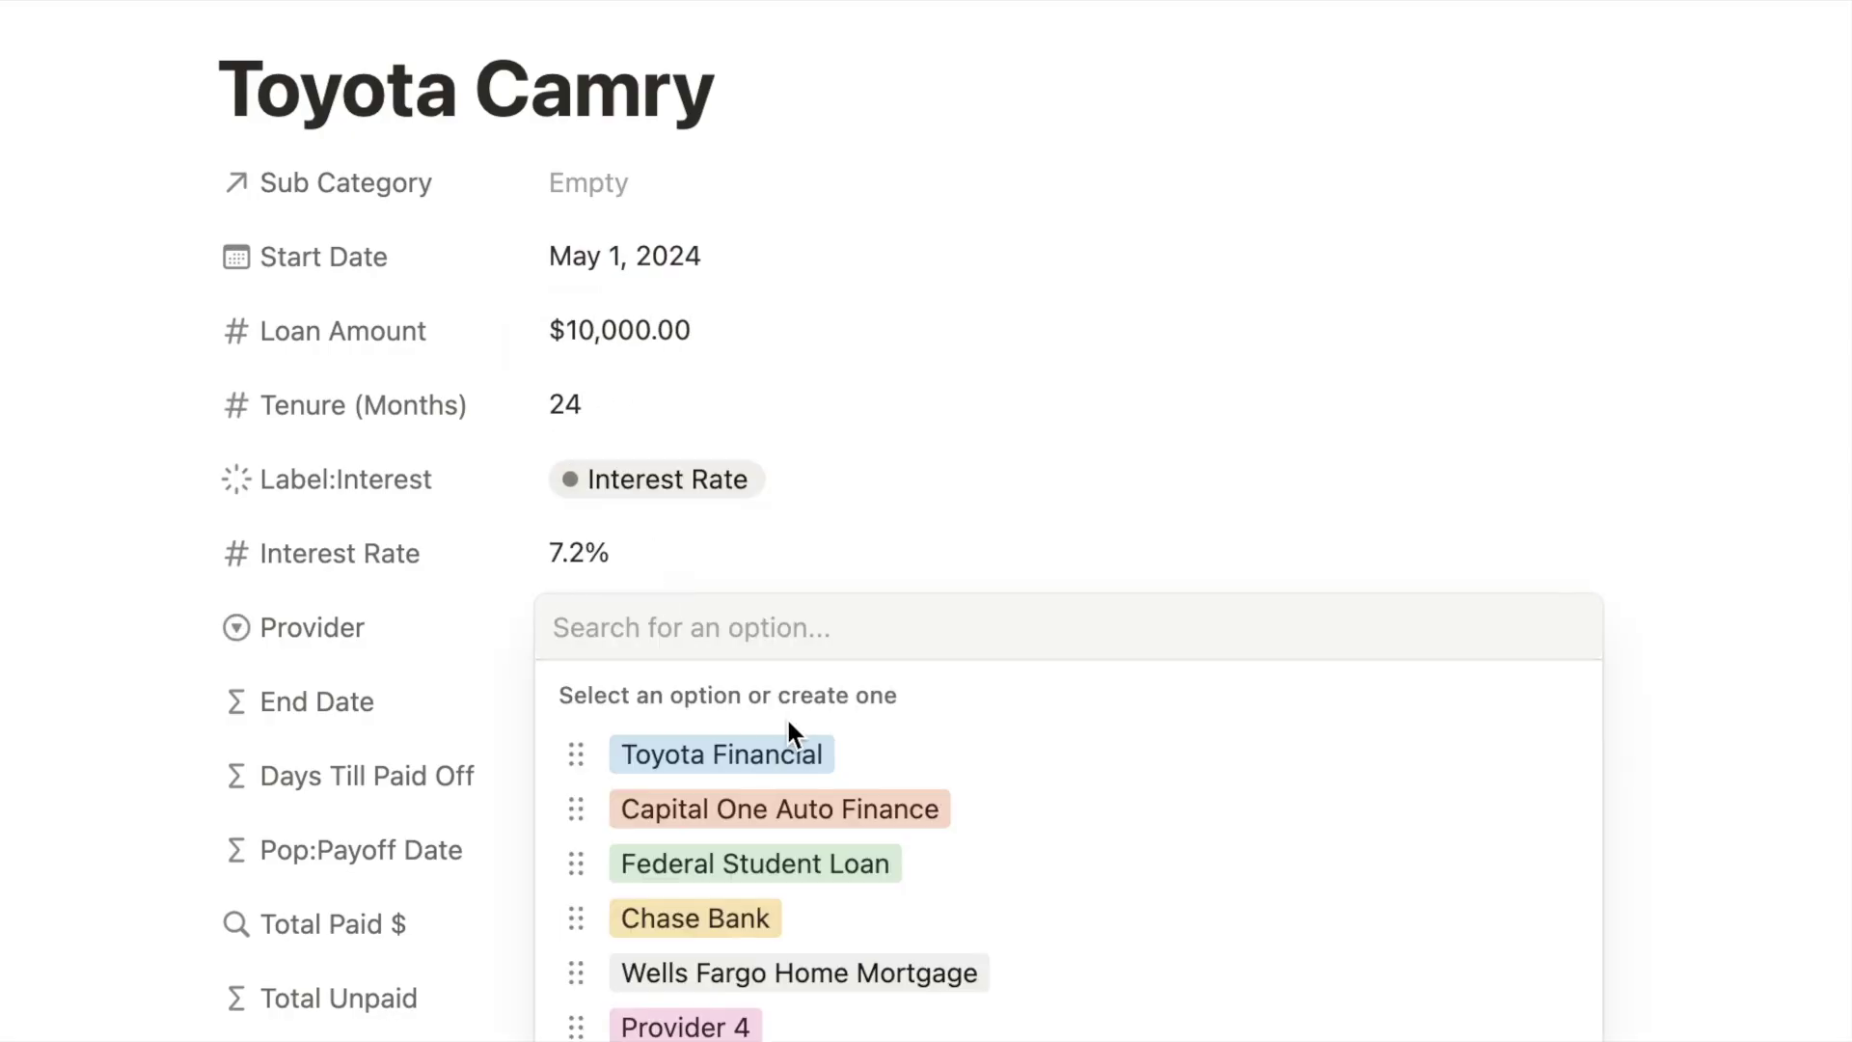
pyautogui.click(790, 749)
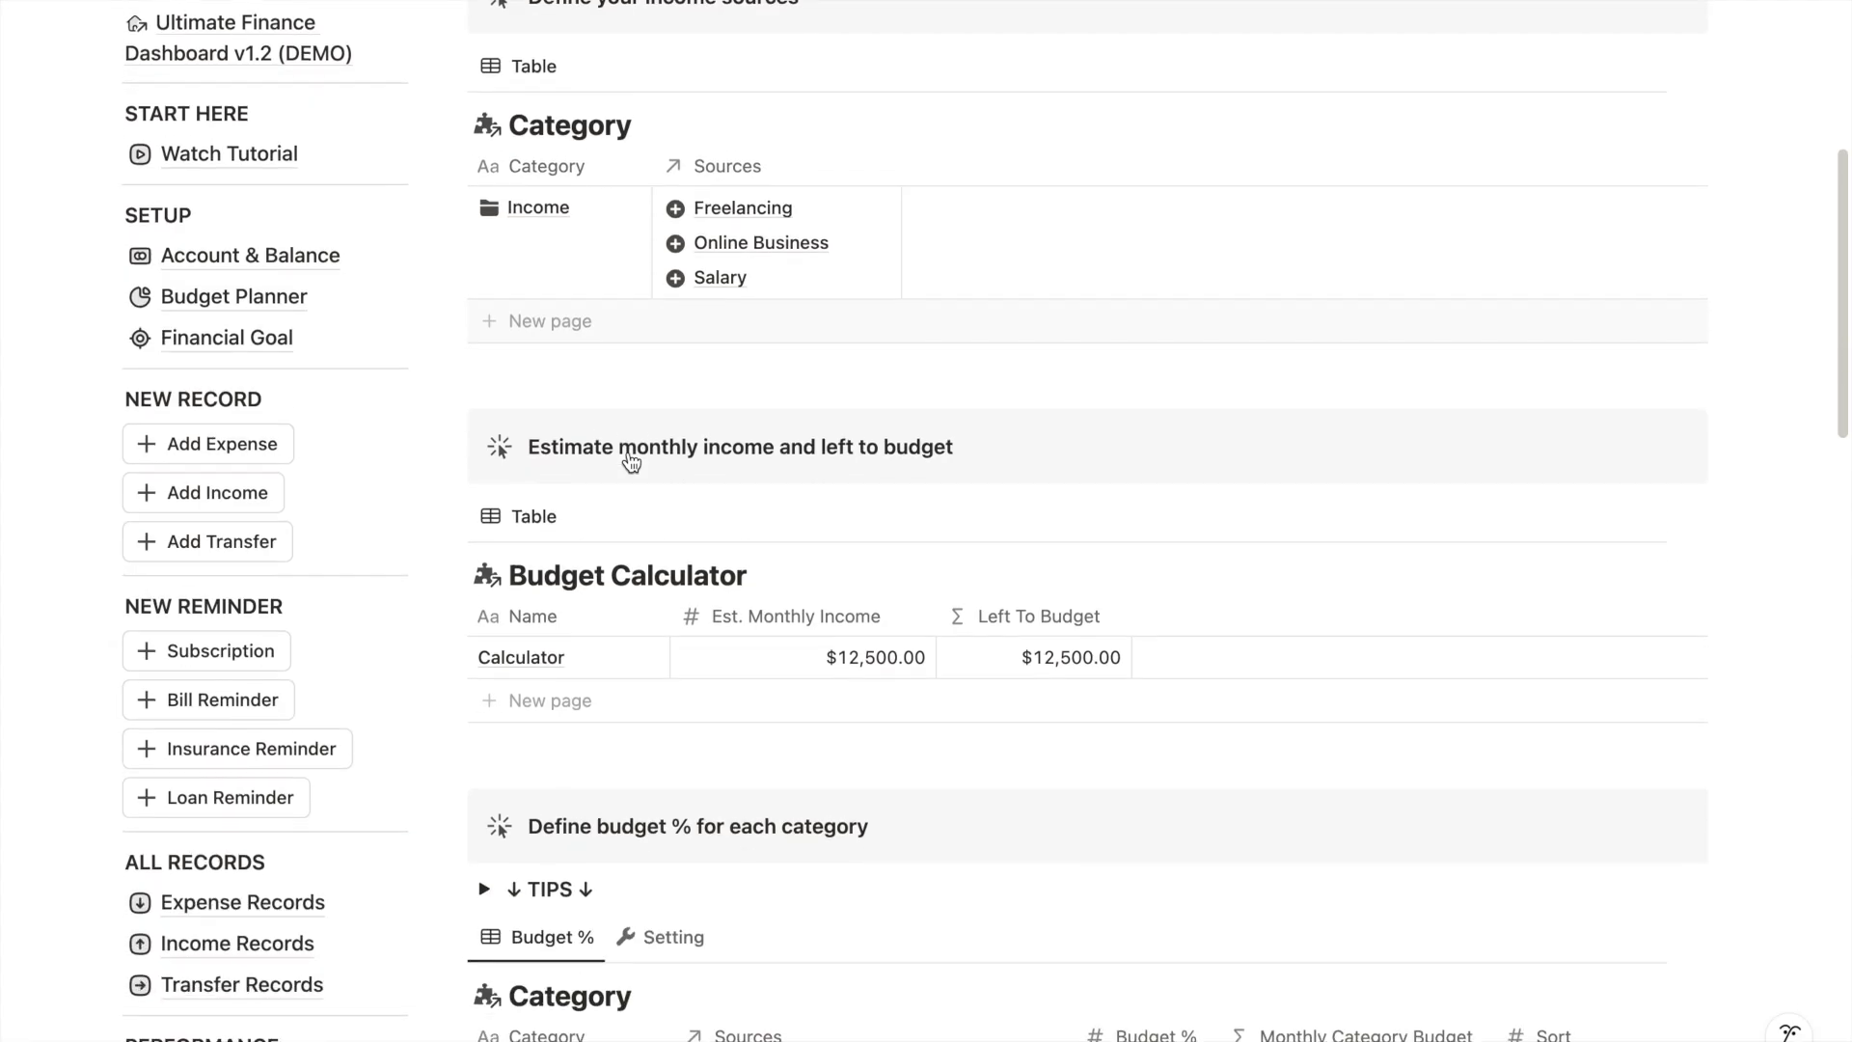
pyautogui.scroll(-1, 628, 451)
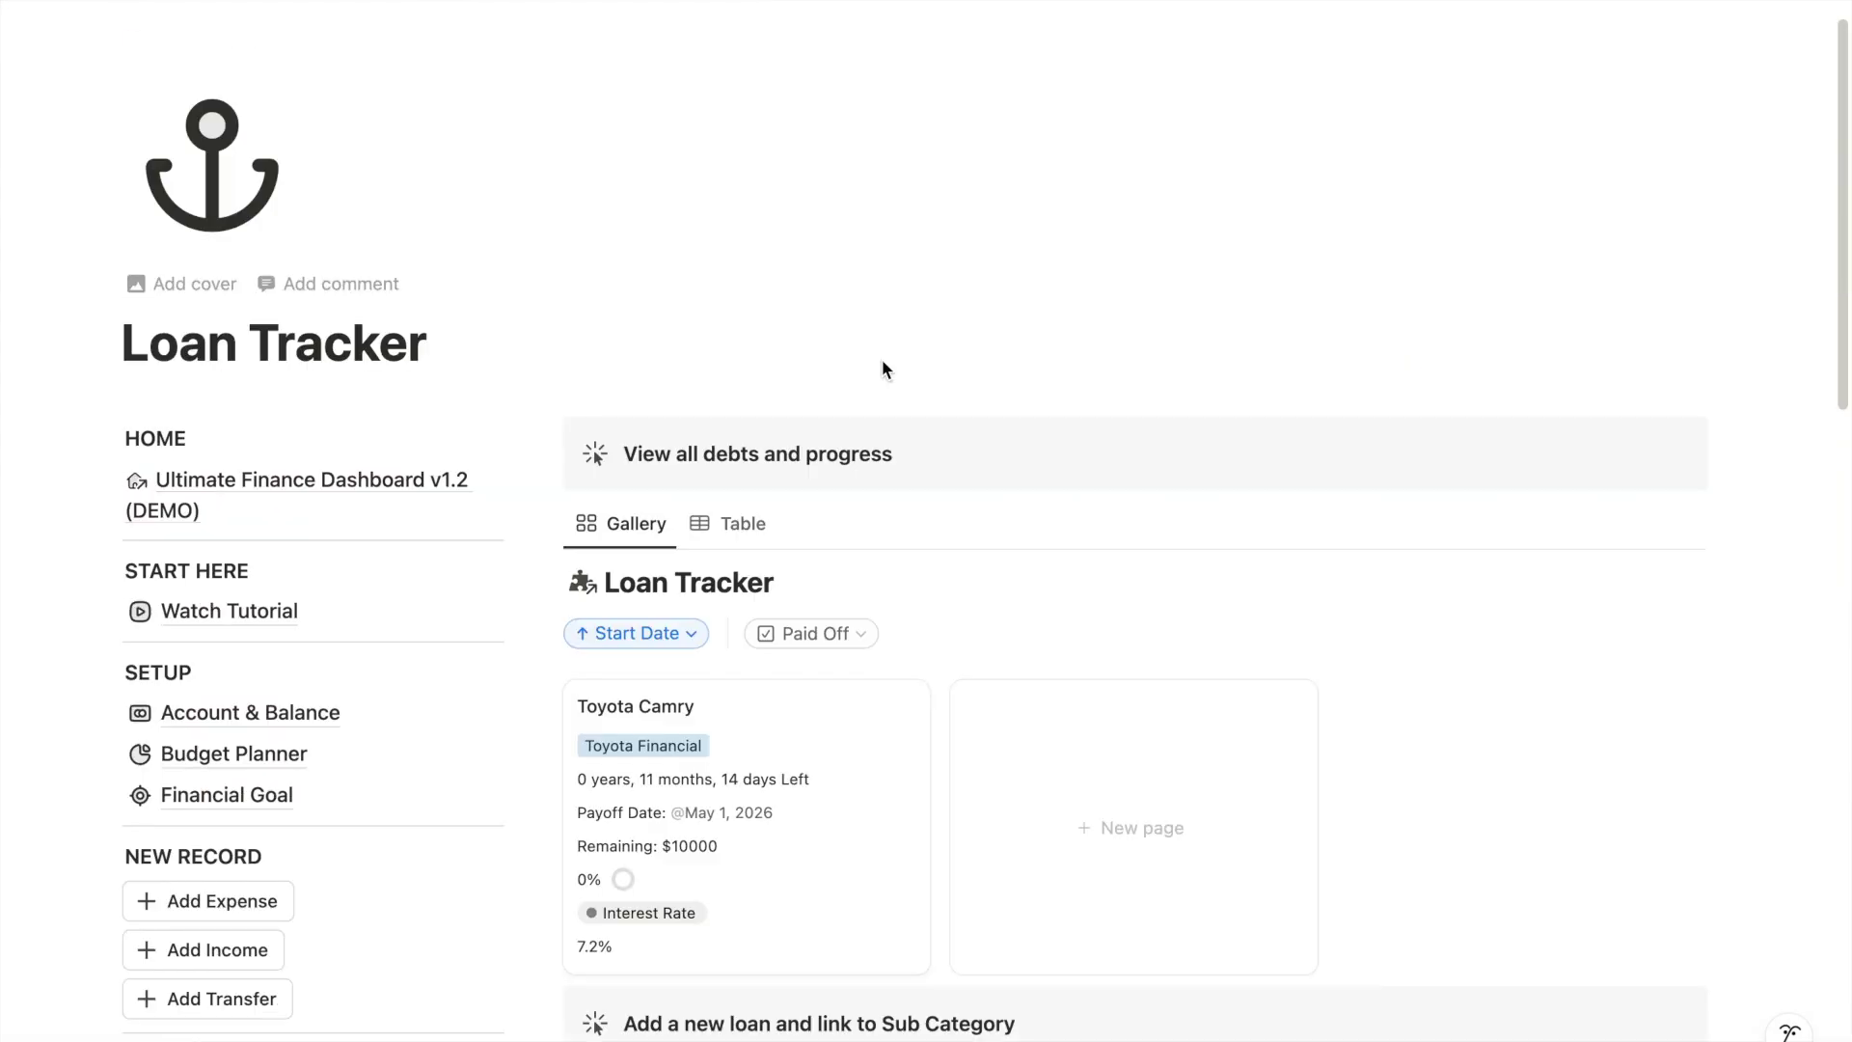
# - Create a 'Toyota Car Loan' sub category and link it to the Toyota Camry loan
pyautogui.scroll(-8, 883, 361)
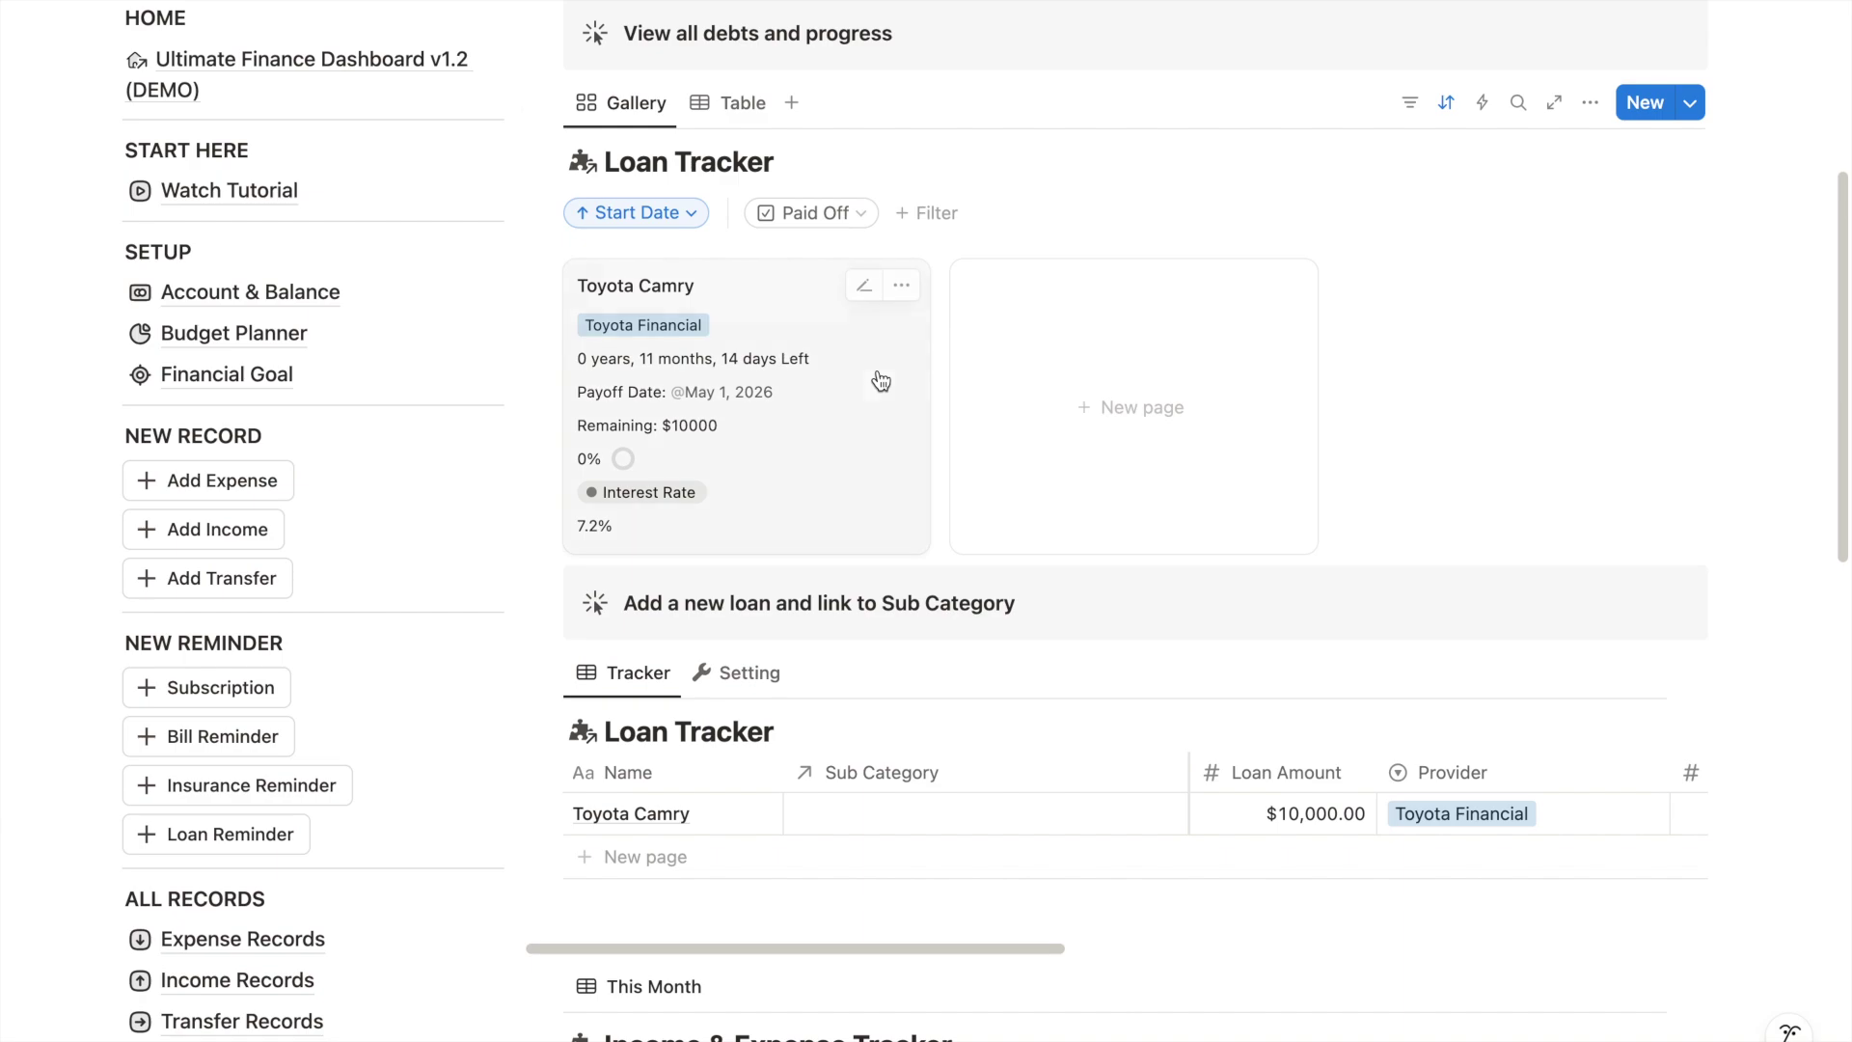
pyautogui.click(876, 388)
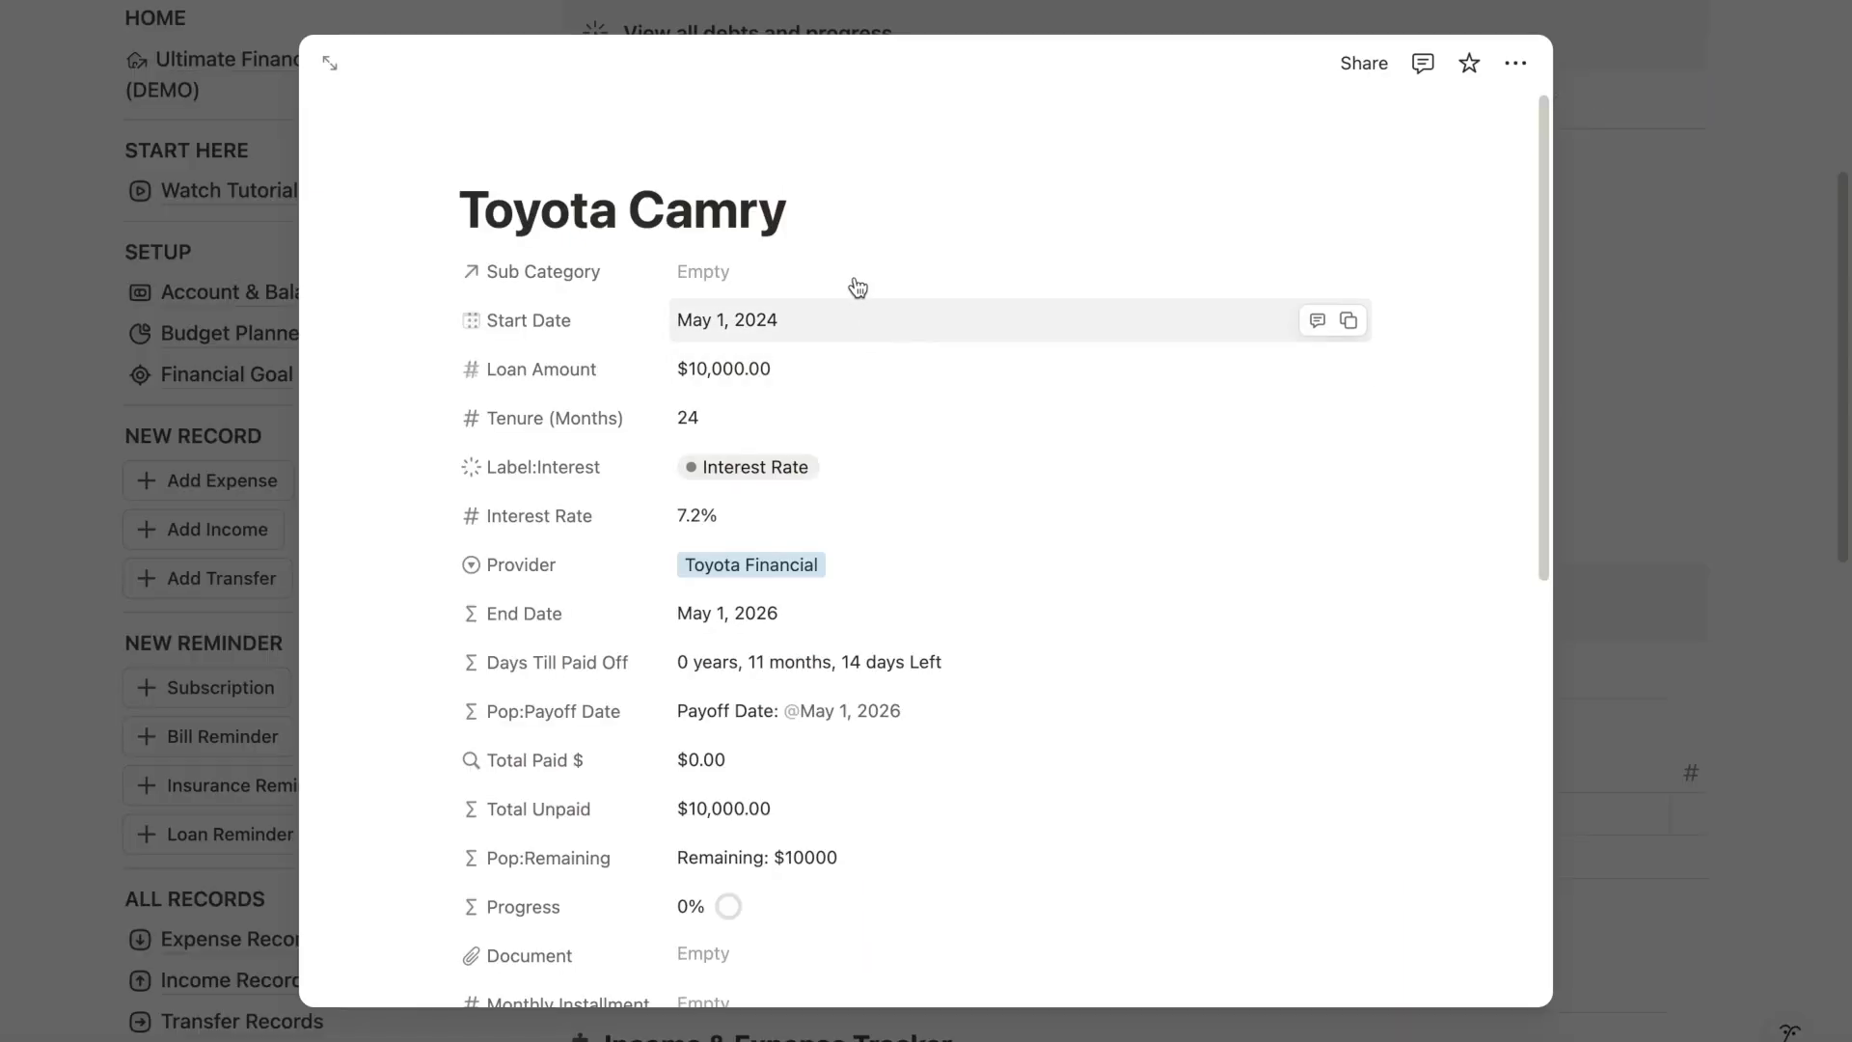
pyautogui.click(856, 280)
pyautogui.write('Yoyota Car Loan')
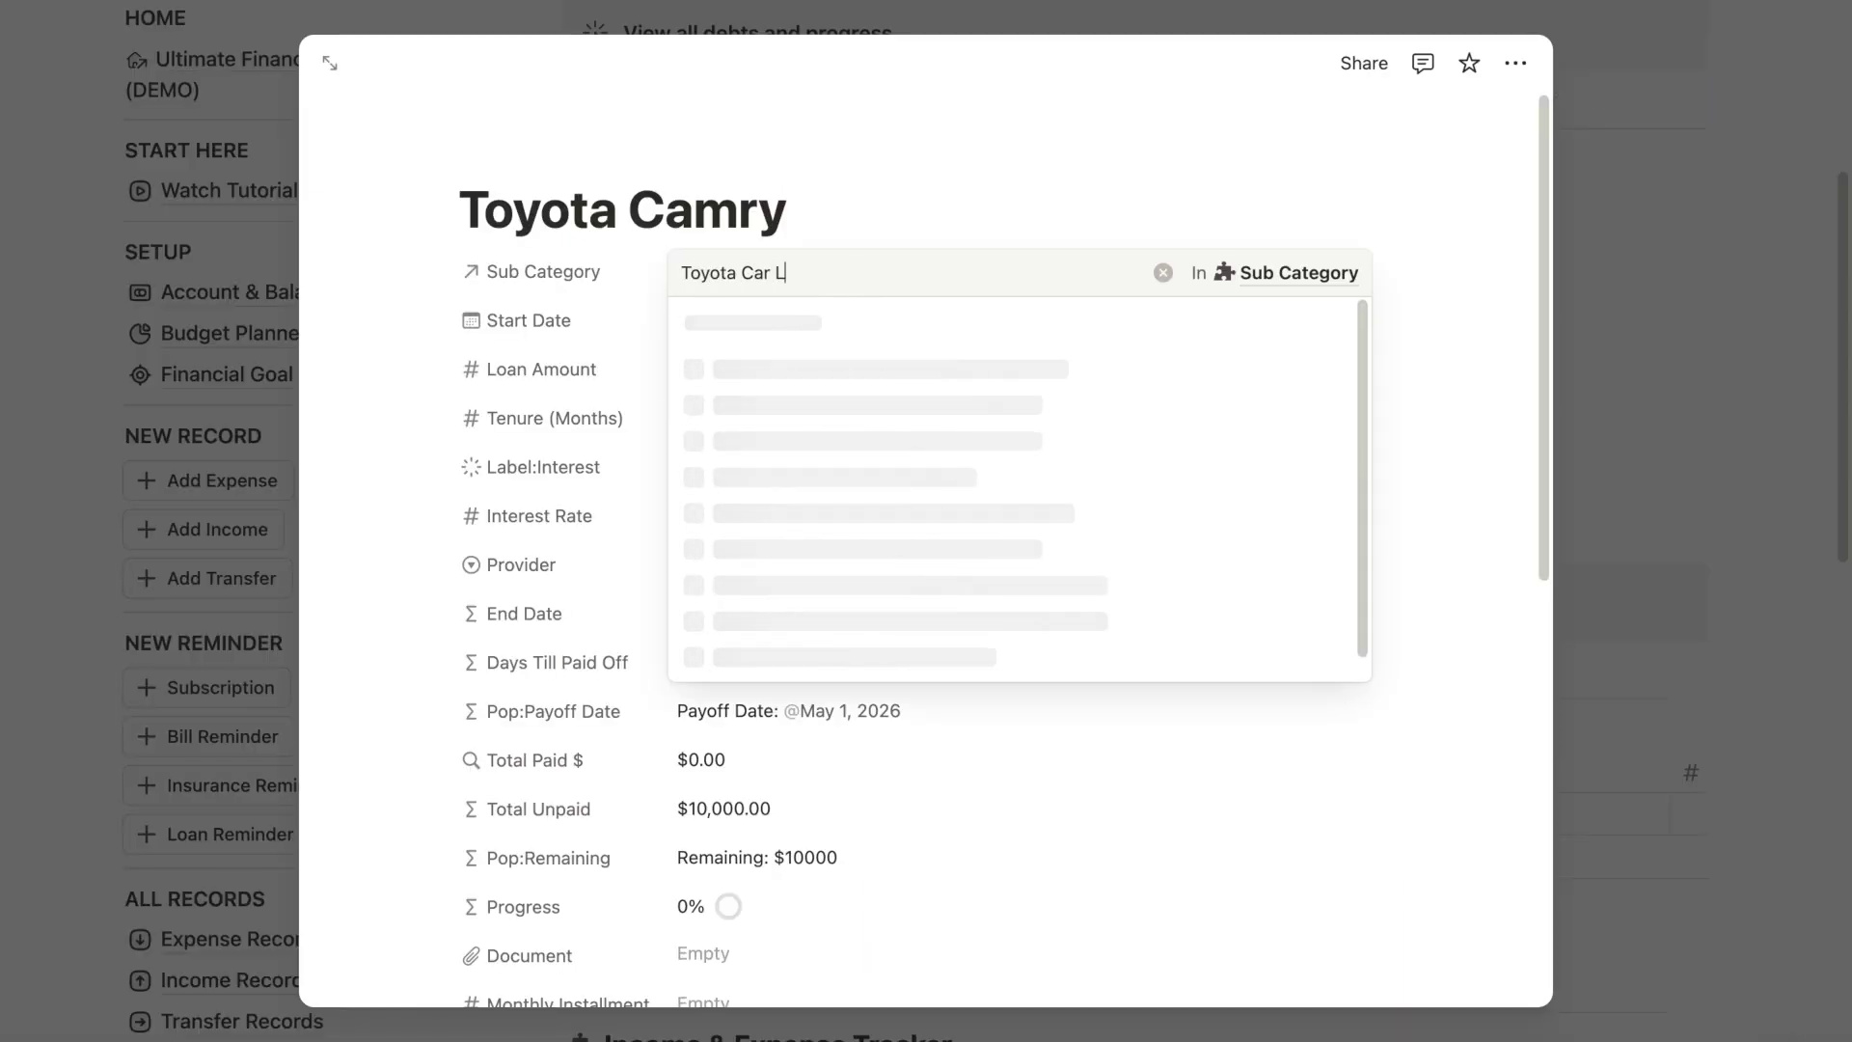
pyautogui.click(989, 368)
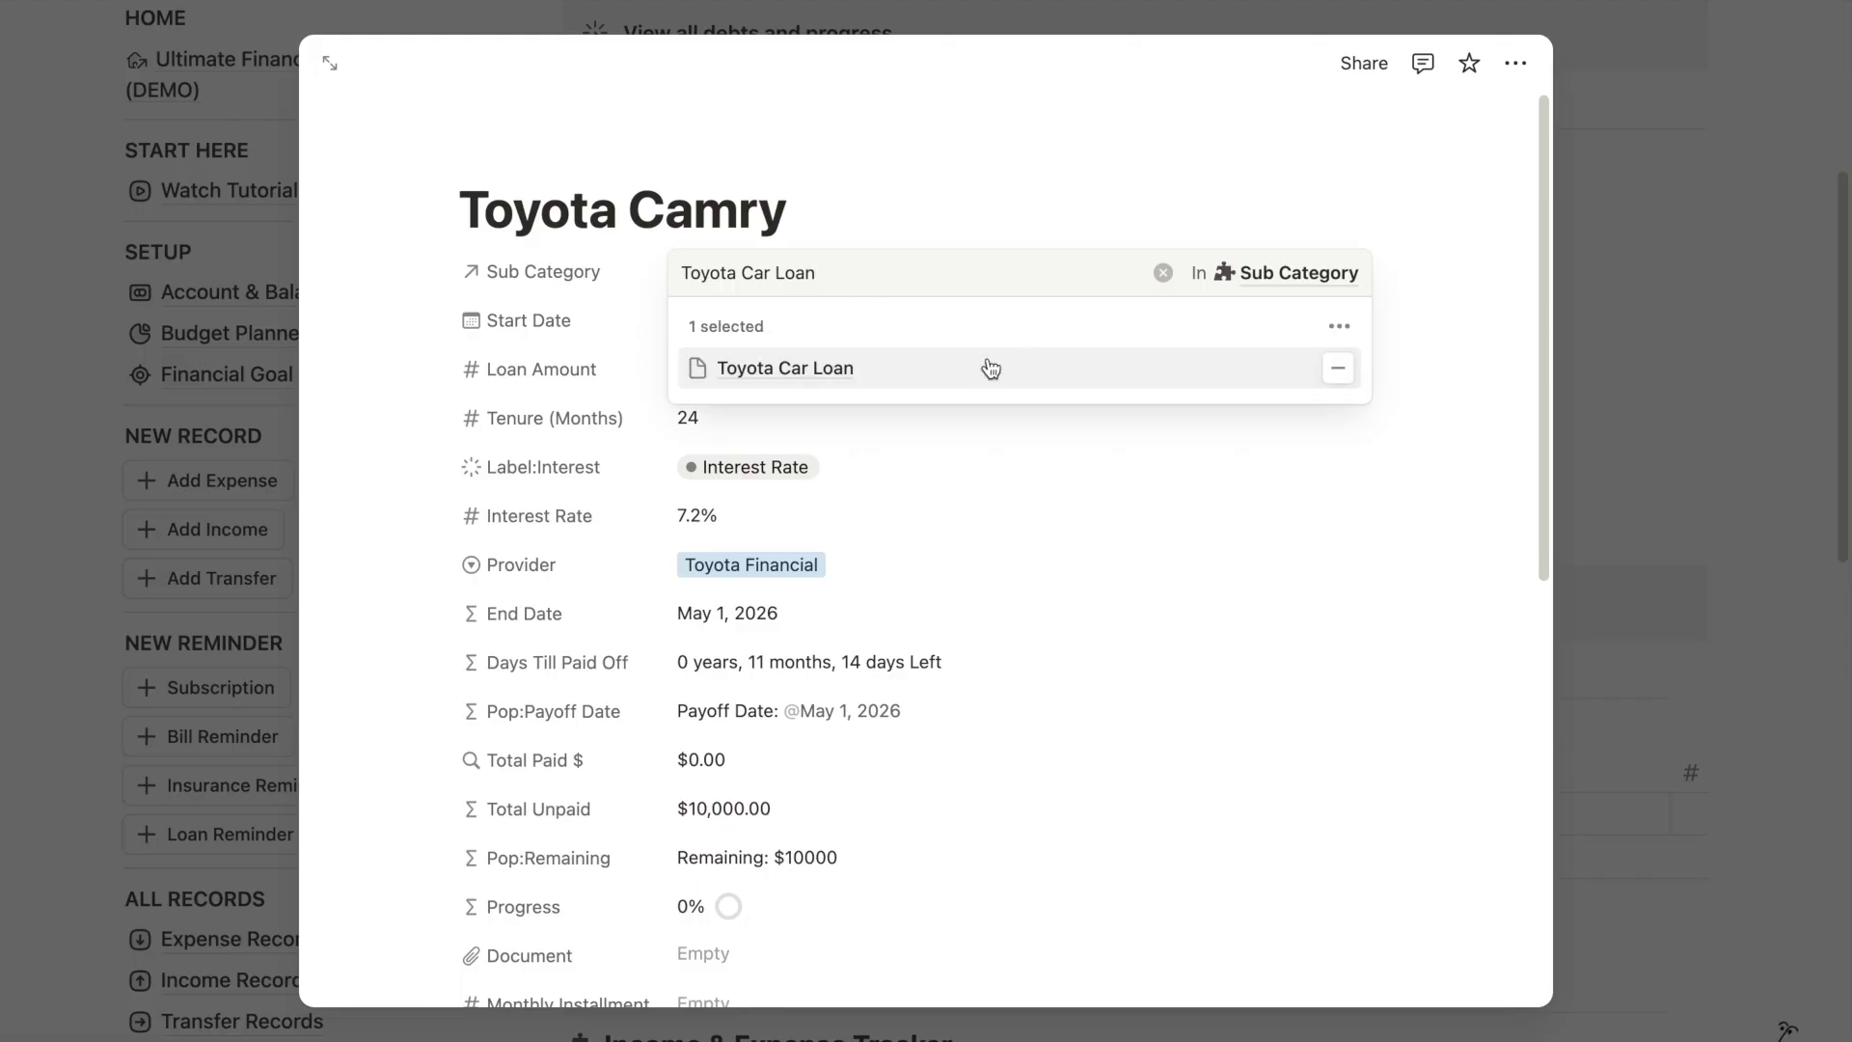
# - Set the Toyota Car Loan sub category's Category to Debt
pyautogui.click(1238, 365)
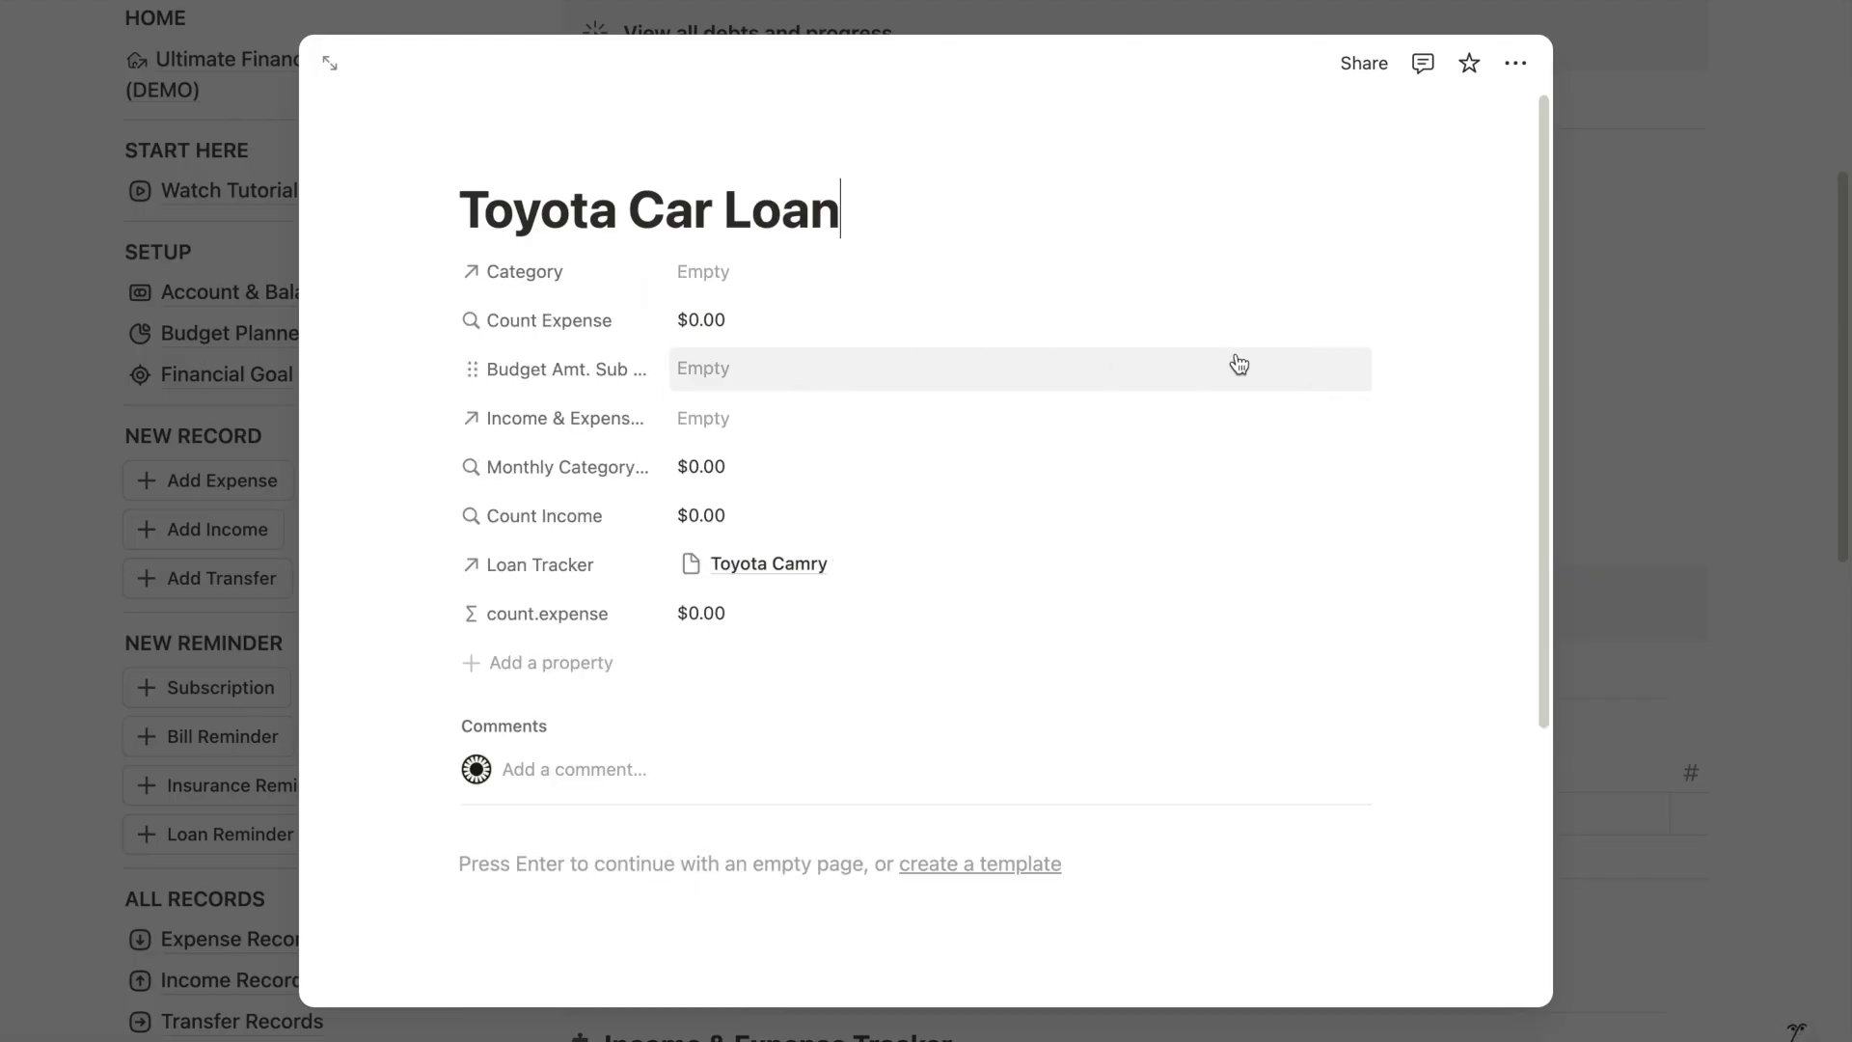
pyautogui.click(932, 283)
pyautogui.write('deb')
pyautogui.click(862, 367)
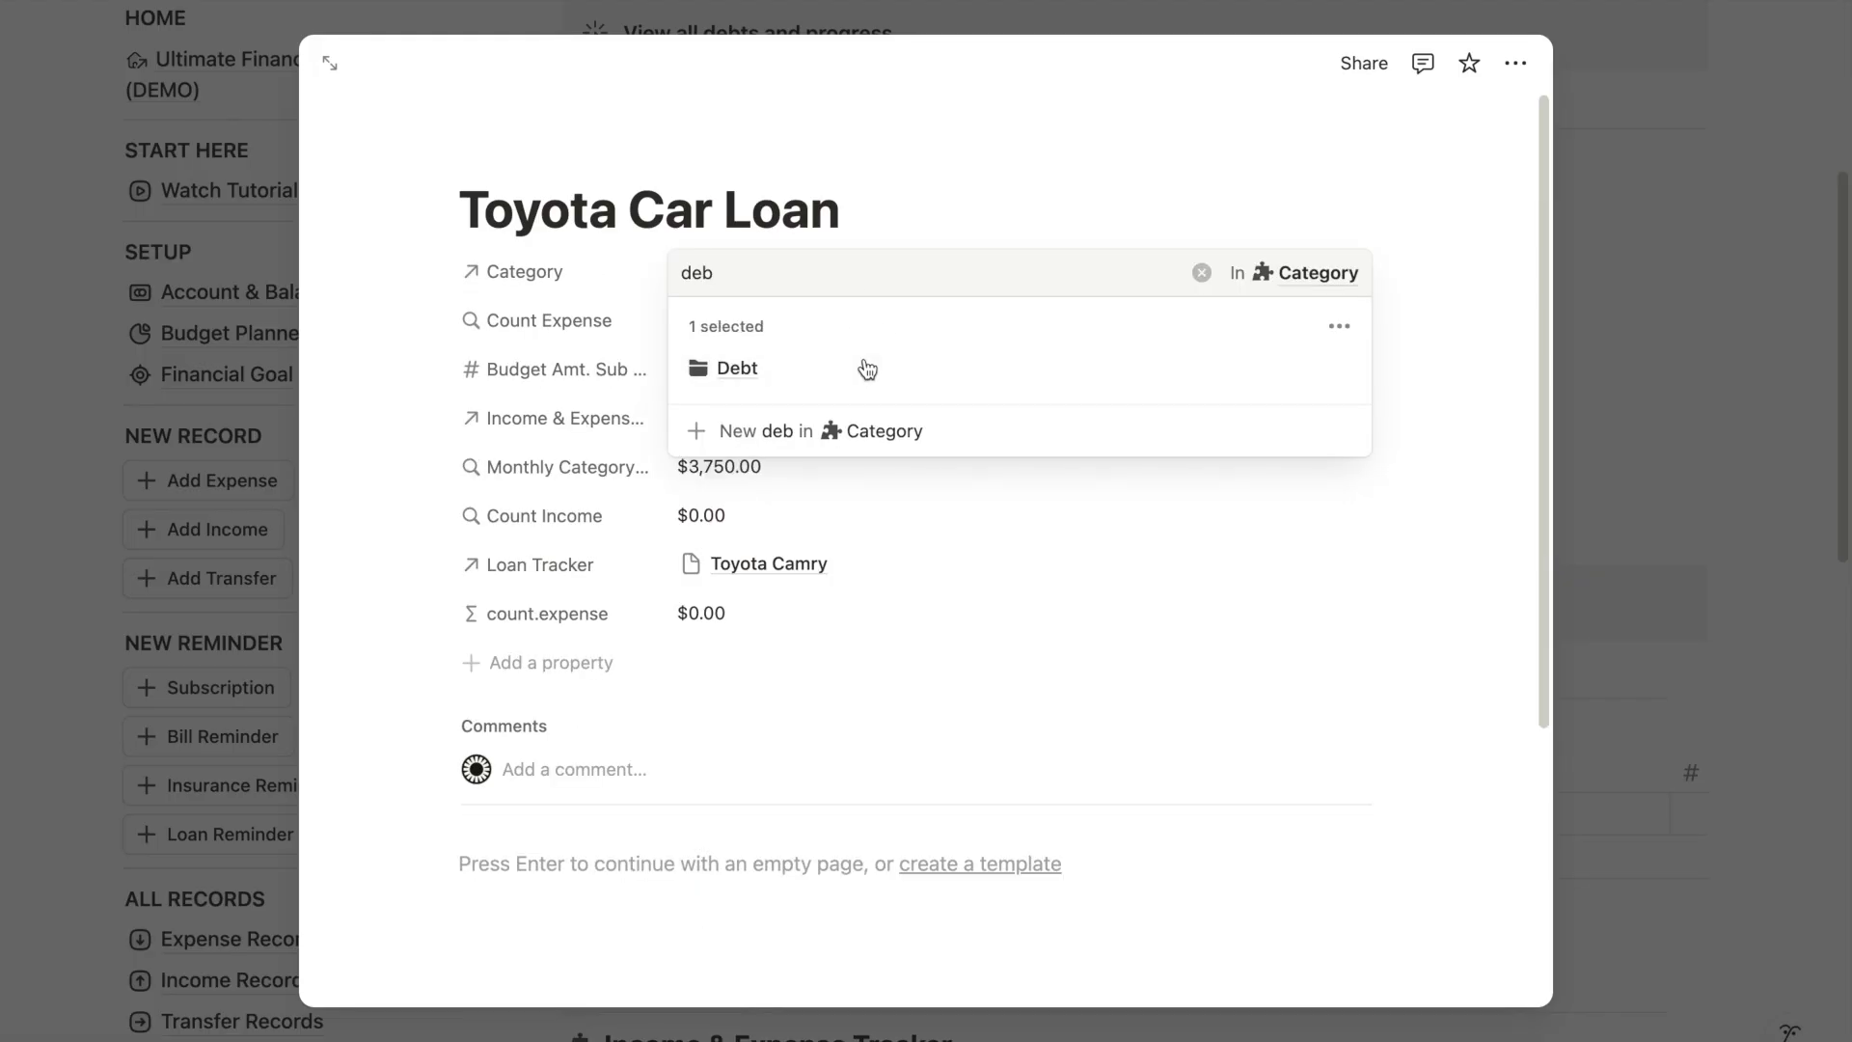
pyautogui.click(1357, 529)
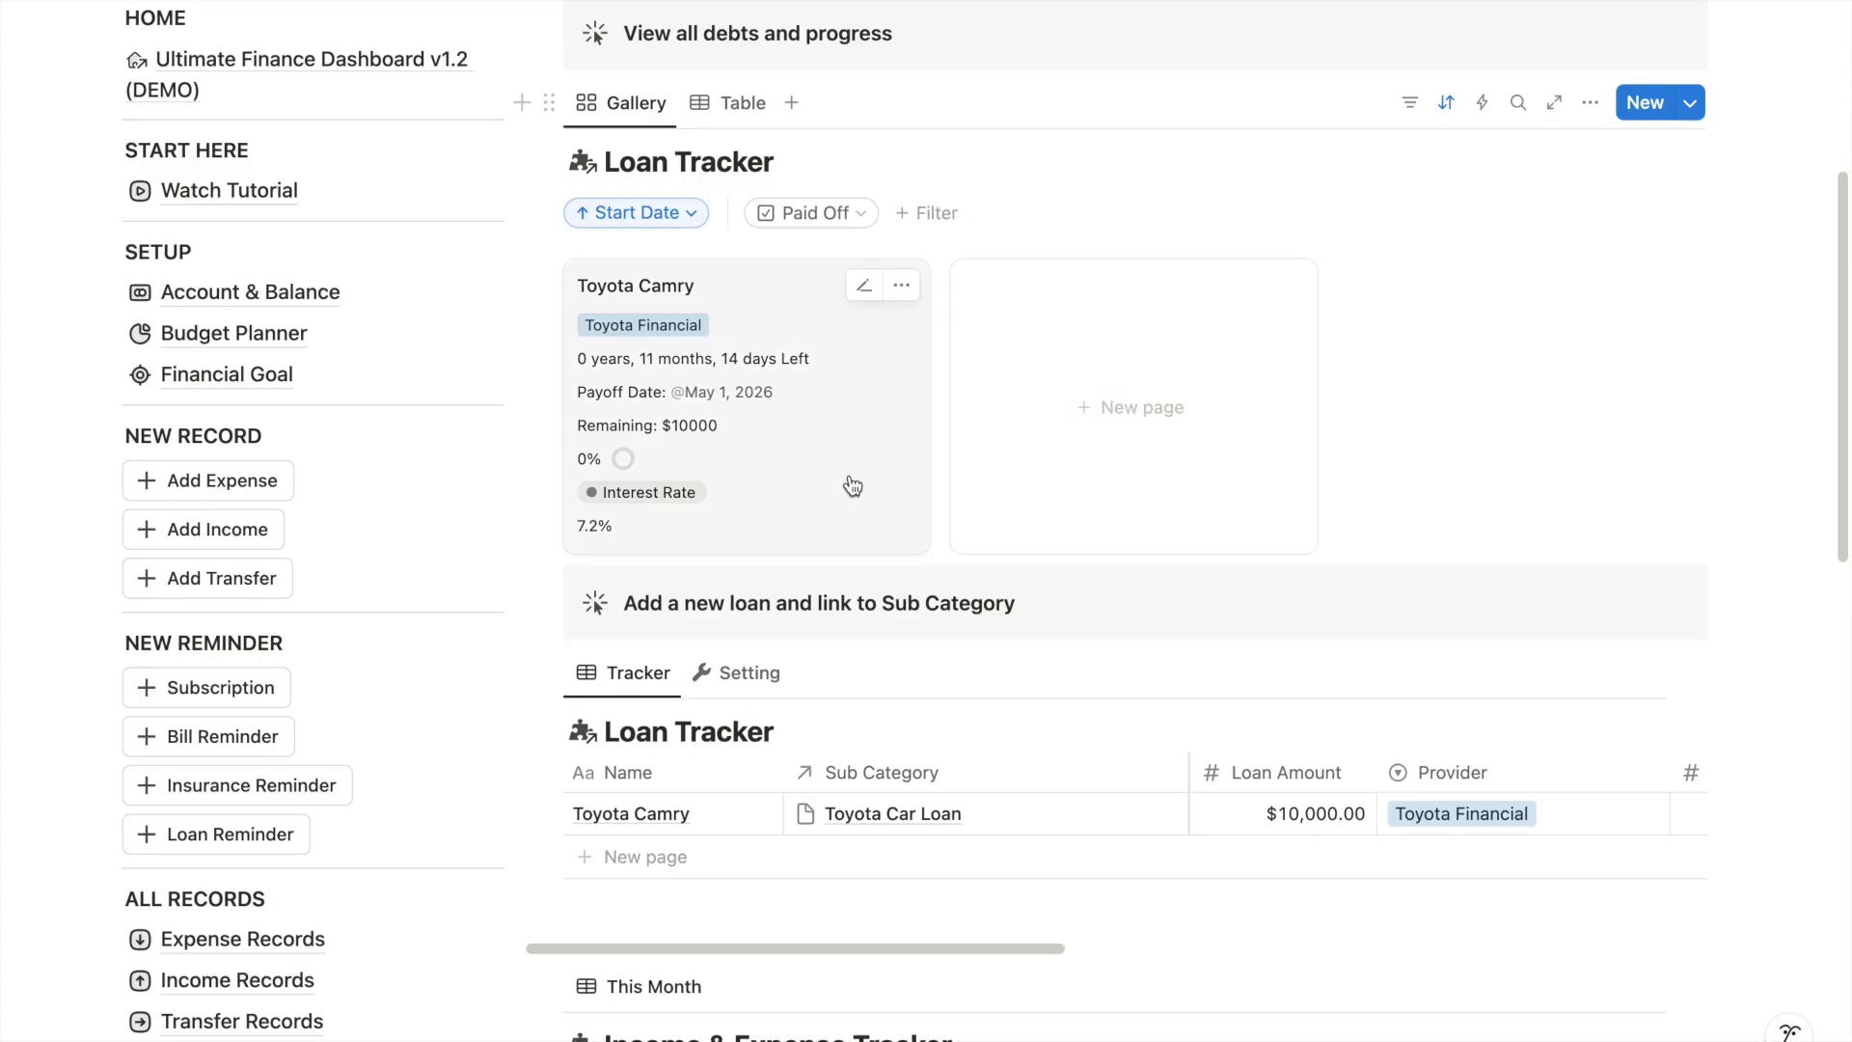
# - Add a new expense titled 'Pay toyota loan' dated May 21, 2025
pyautogui.click(230, 495)
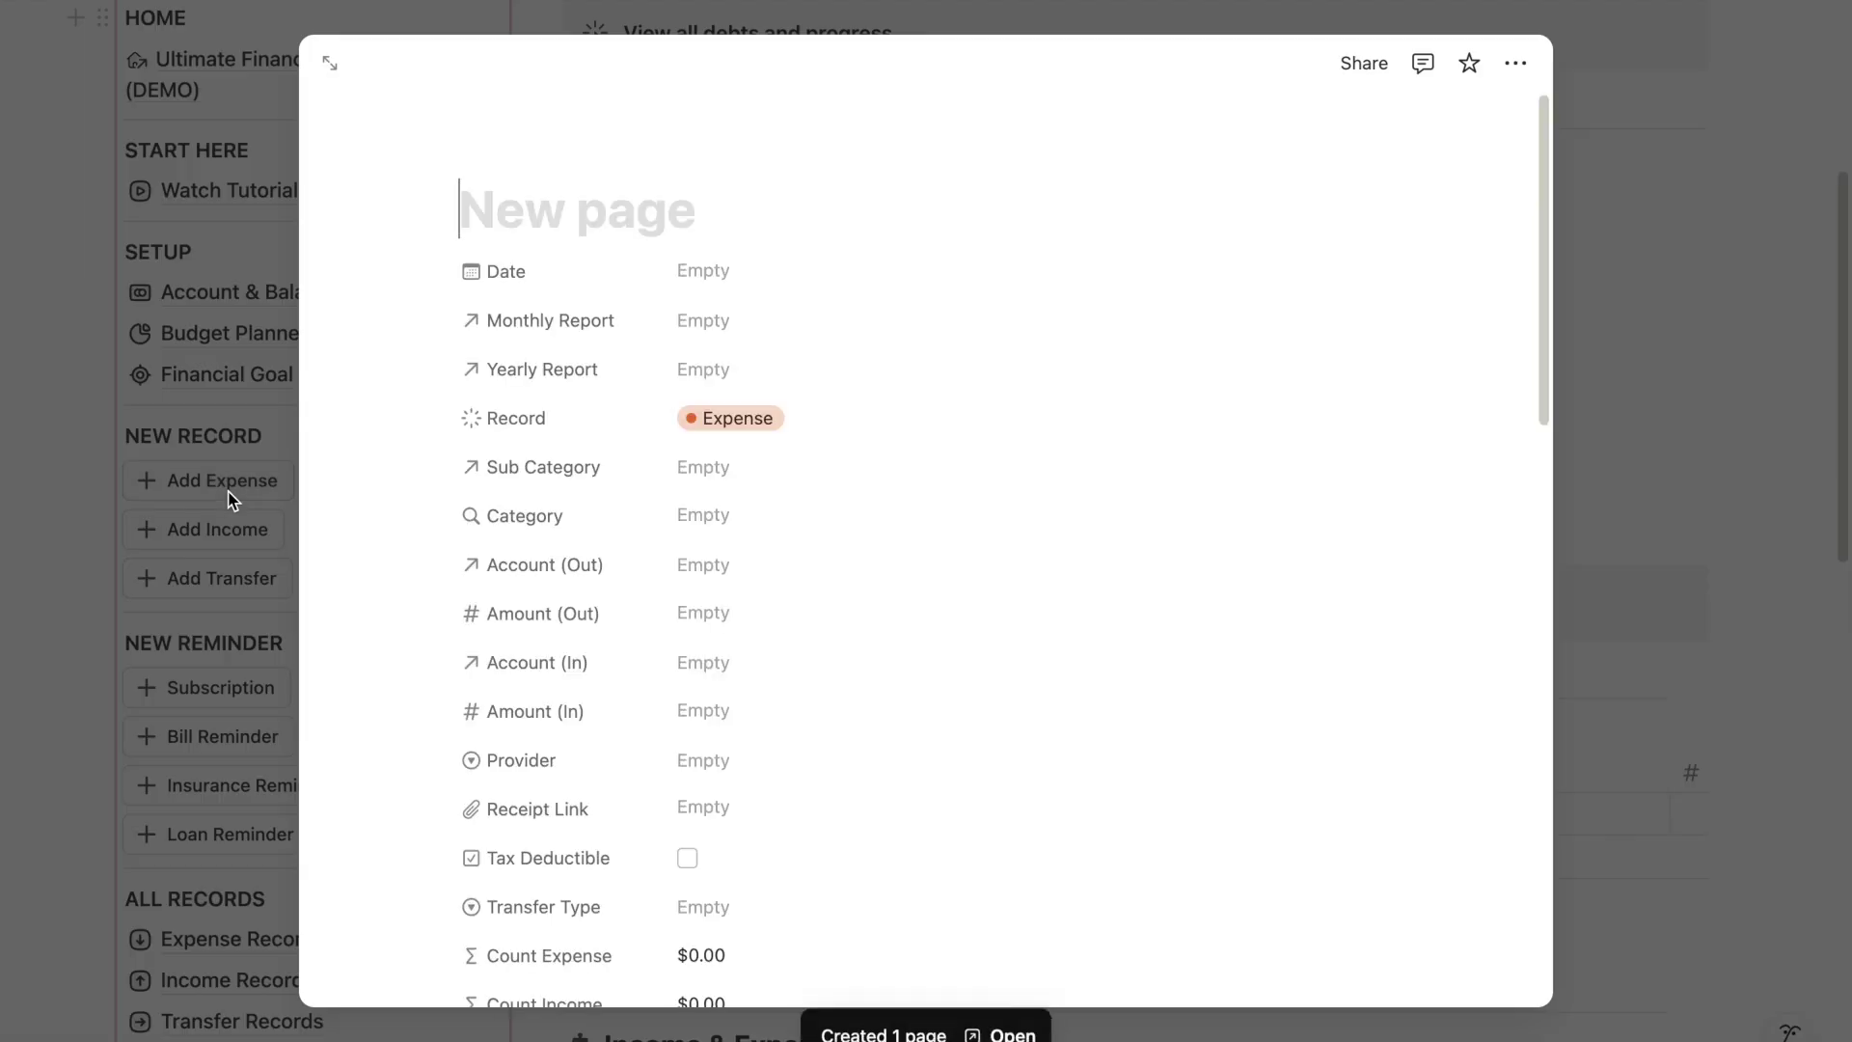
pyautogui.write('Pay toyota loan')
pyautogui.click(741, 270)
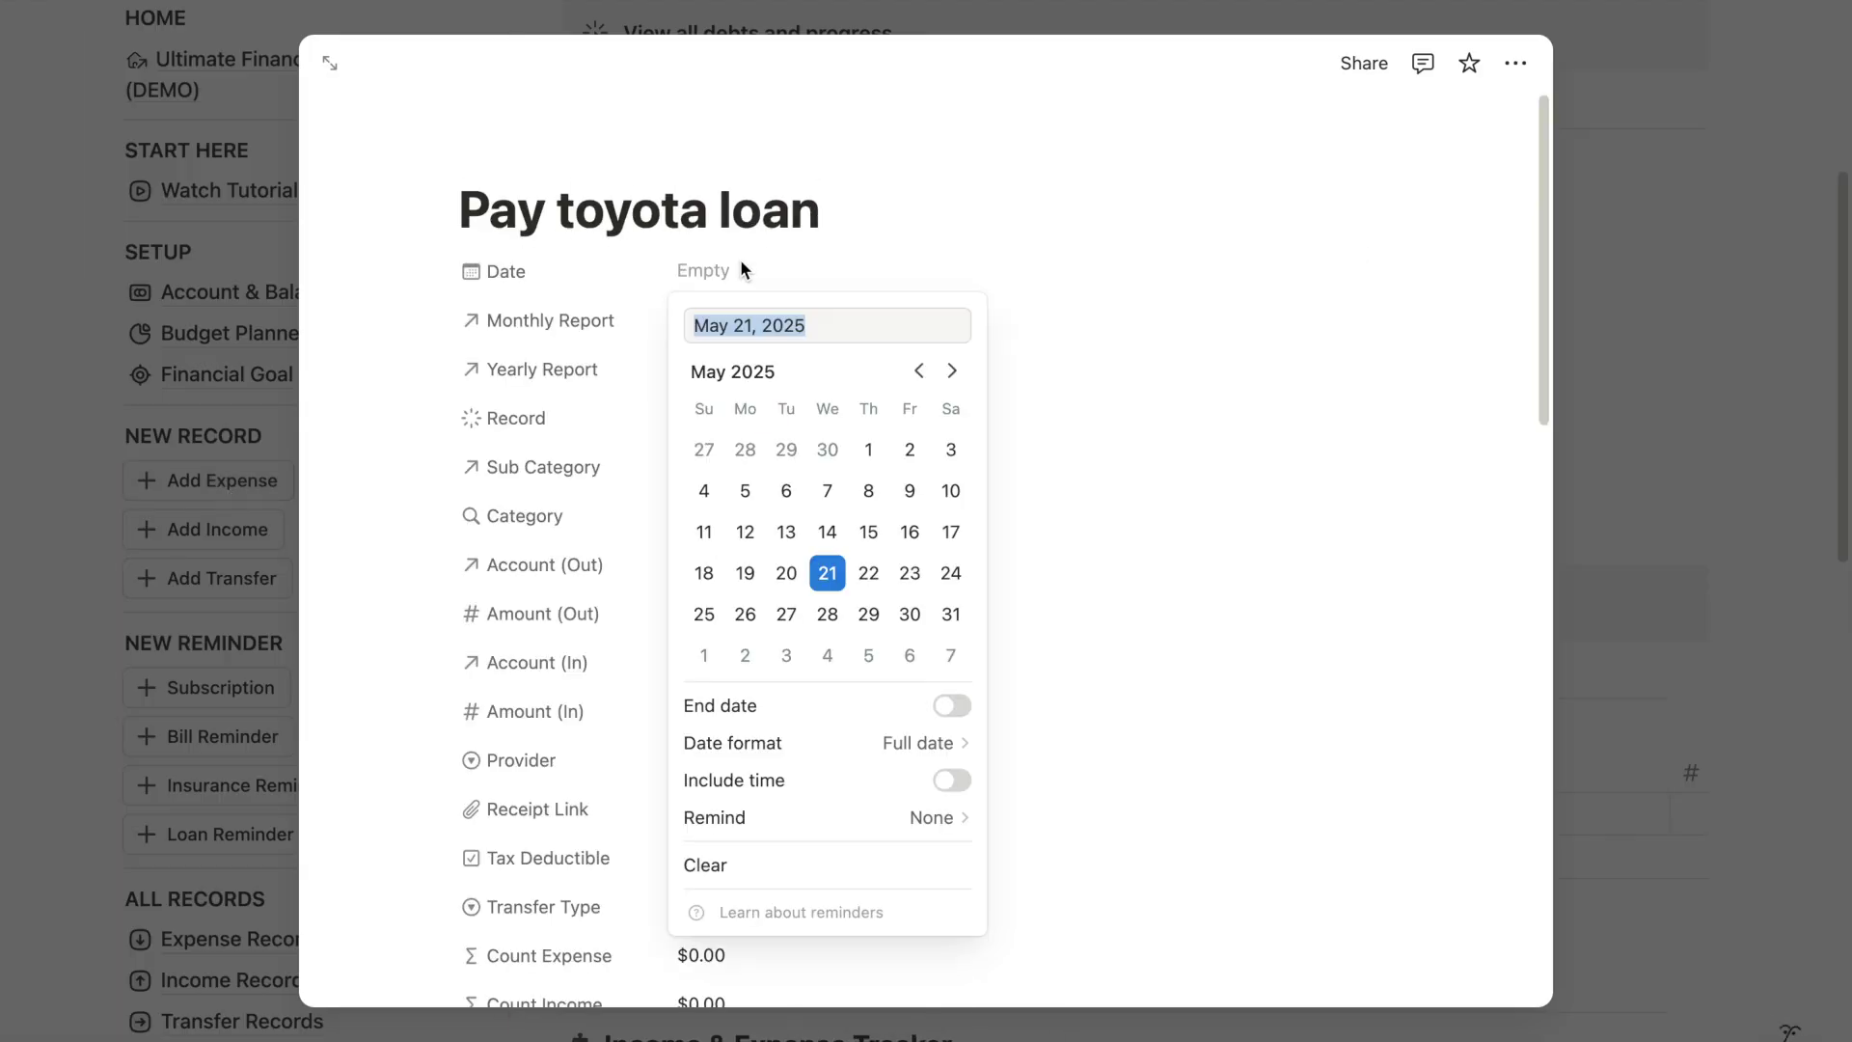
pyautogui.click(829, 571)
pyautogui.click(635, 275)
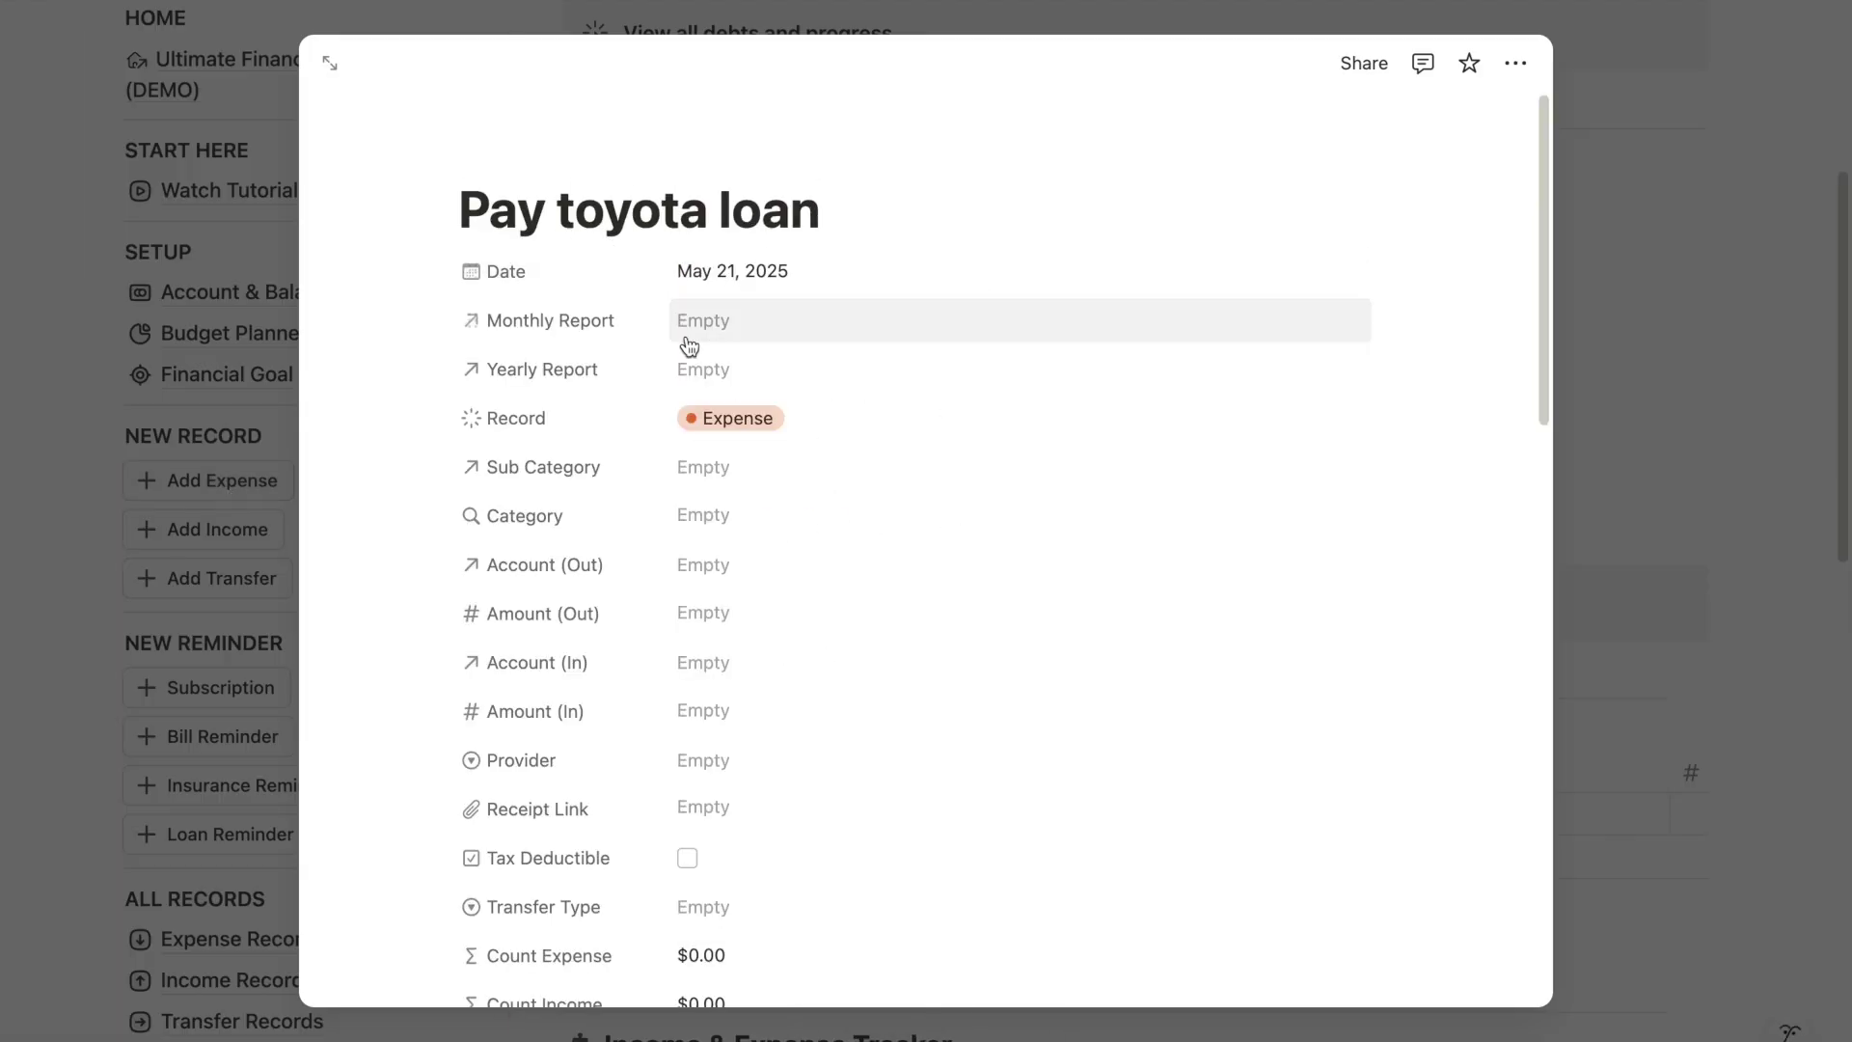
# - Link the expense to the Toyota Car Loan sub category with Amount (Out) 300
pyautogui.click(738, 465)
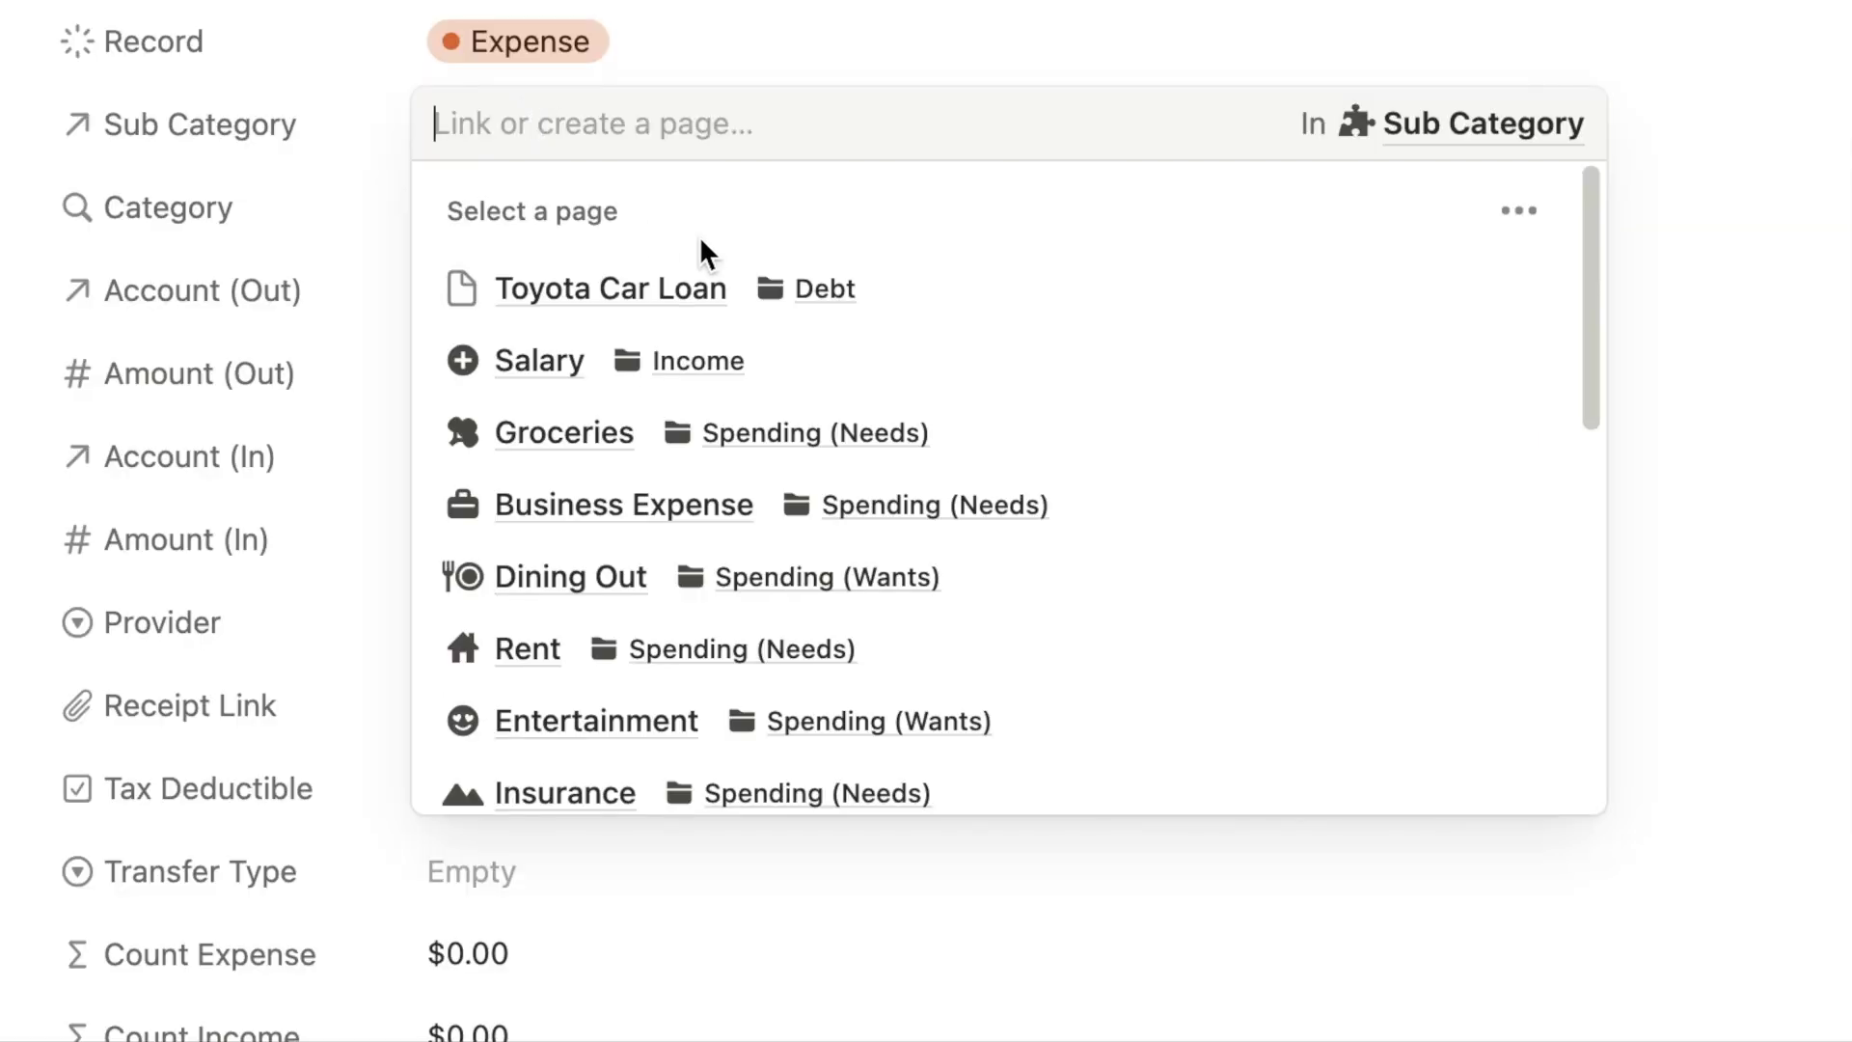
pyautogui.click(992, 310)
pyautogui.click(162, 152)
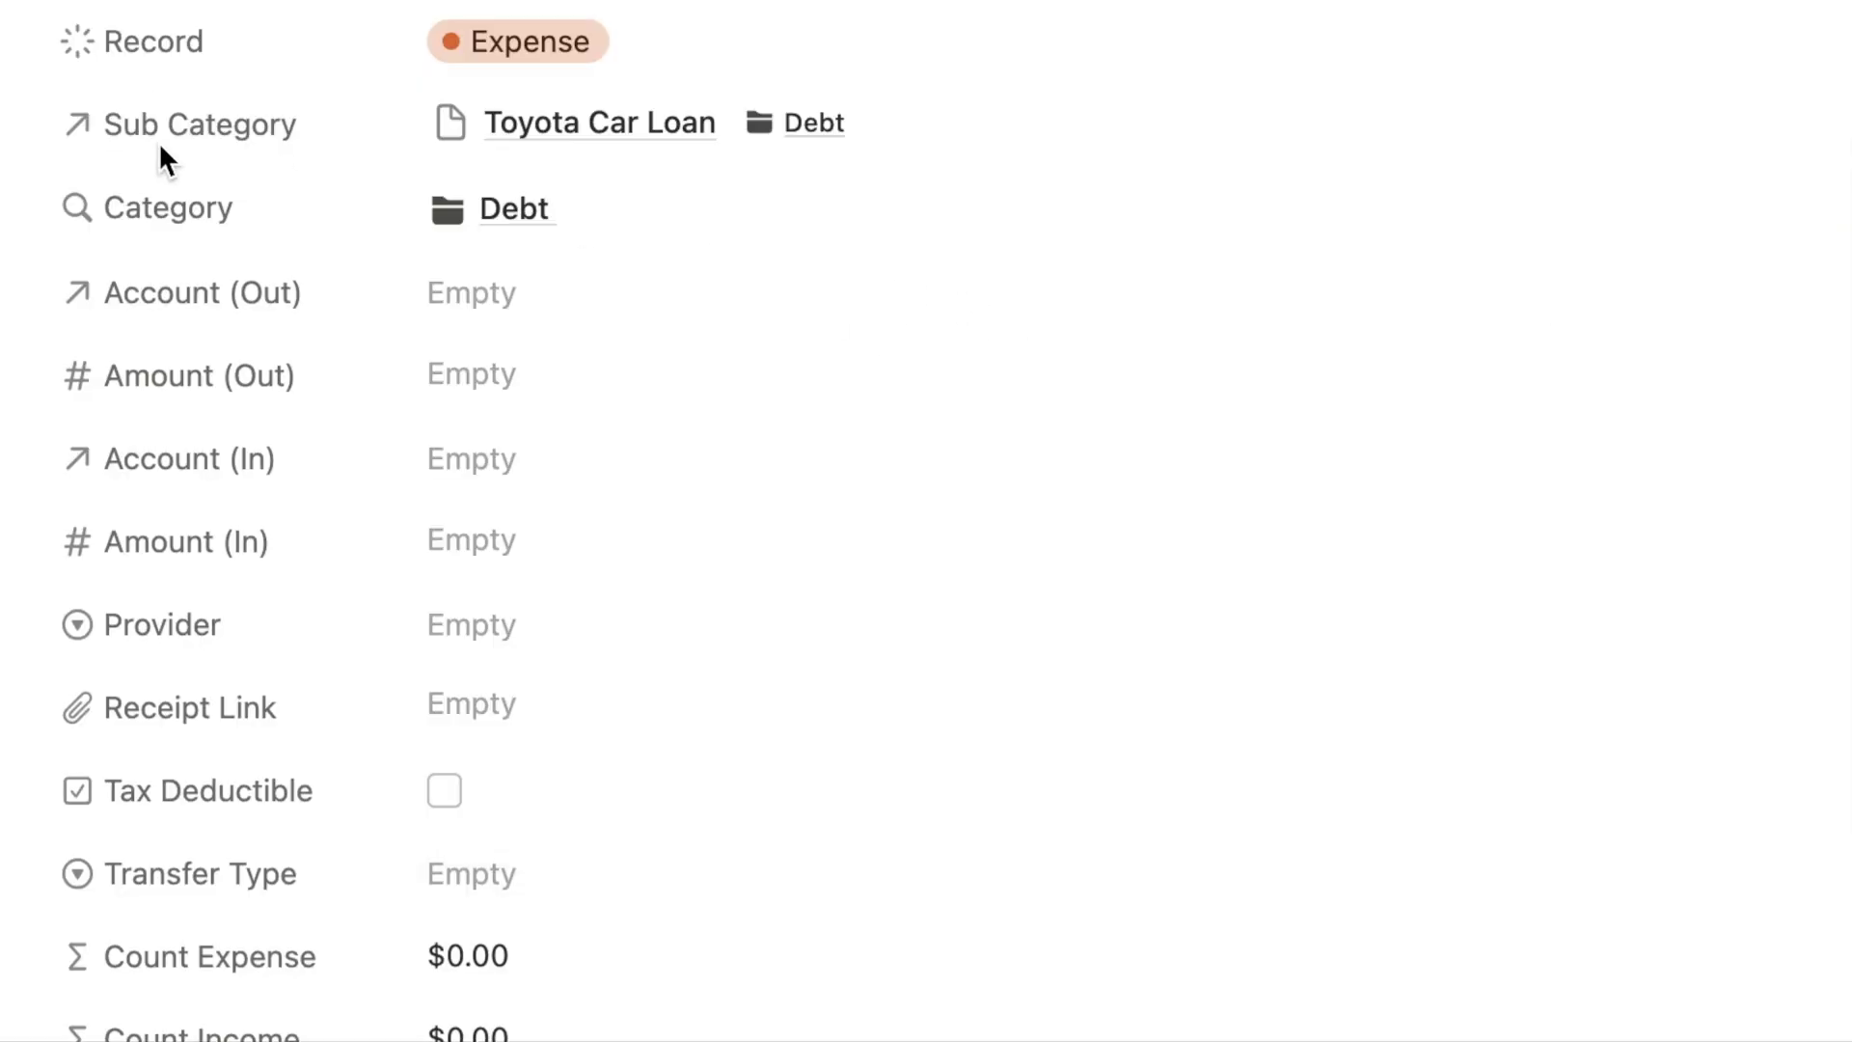
pyautogui.click(603, 381)
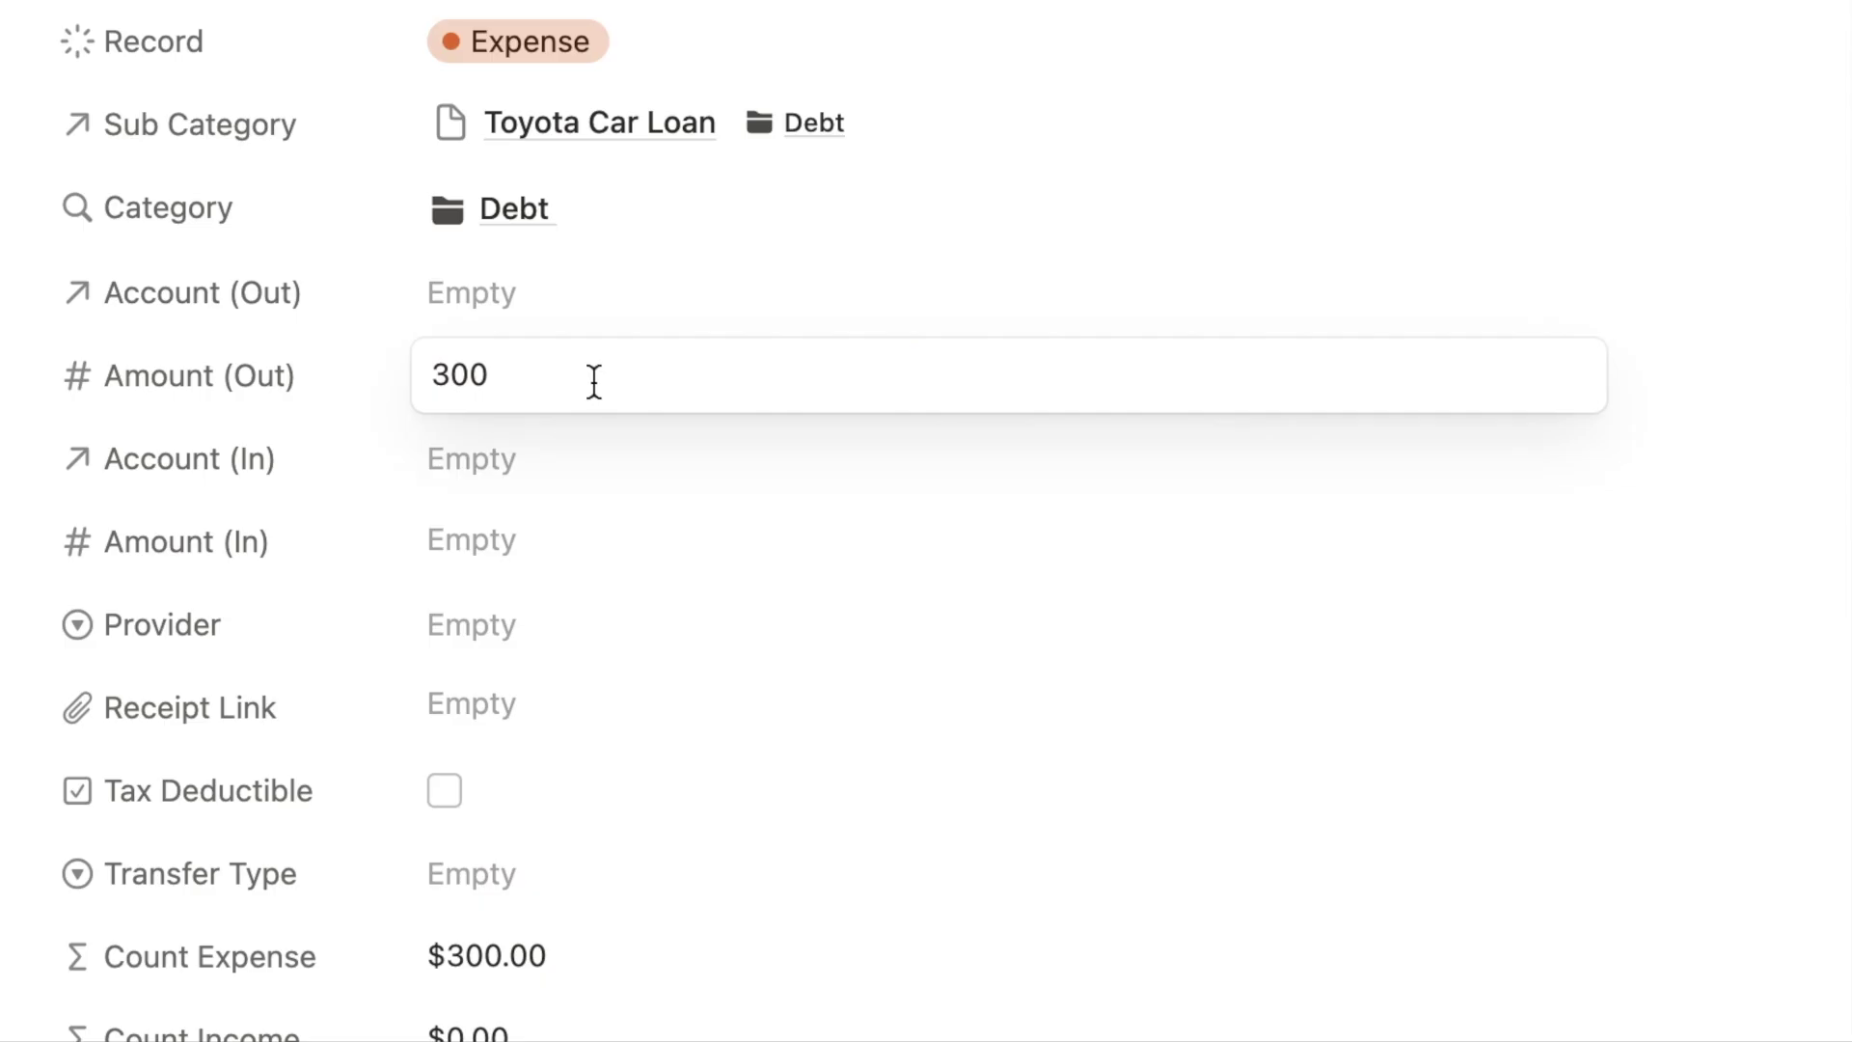
pyautogui.write('300')
pyautogui.click(283, 436)
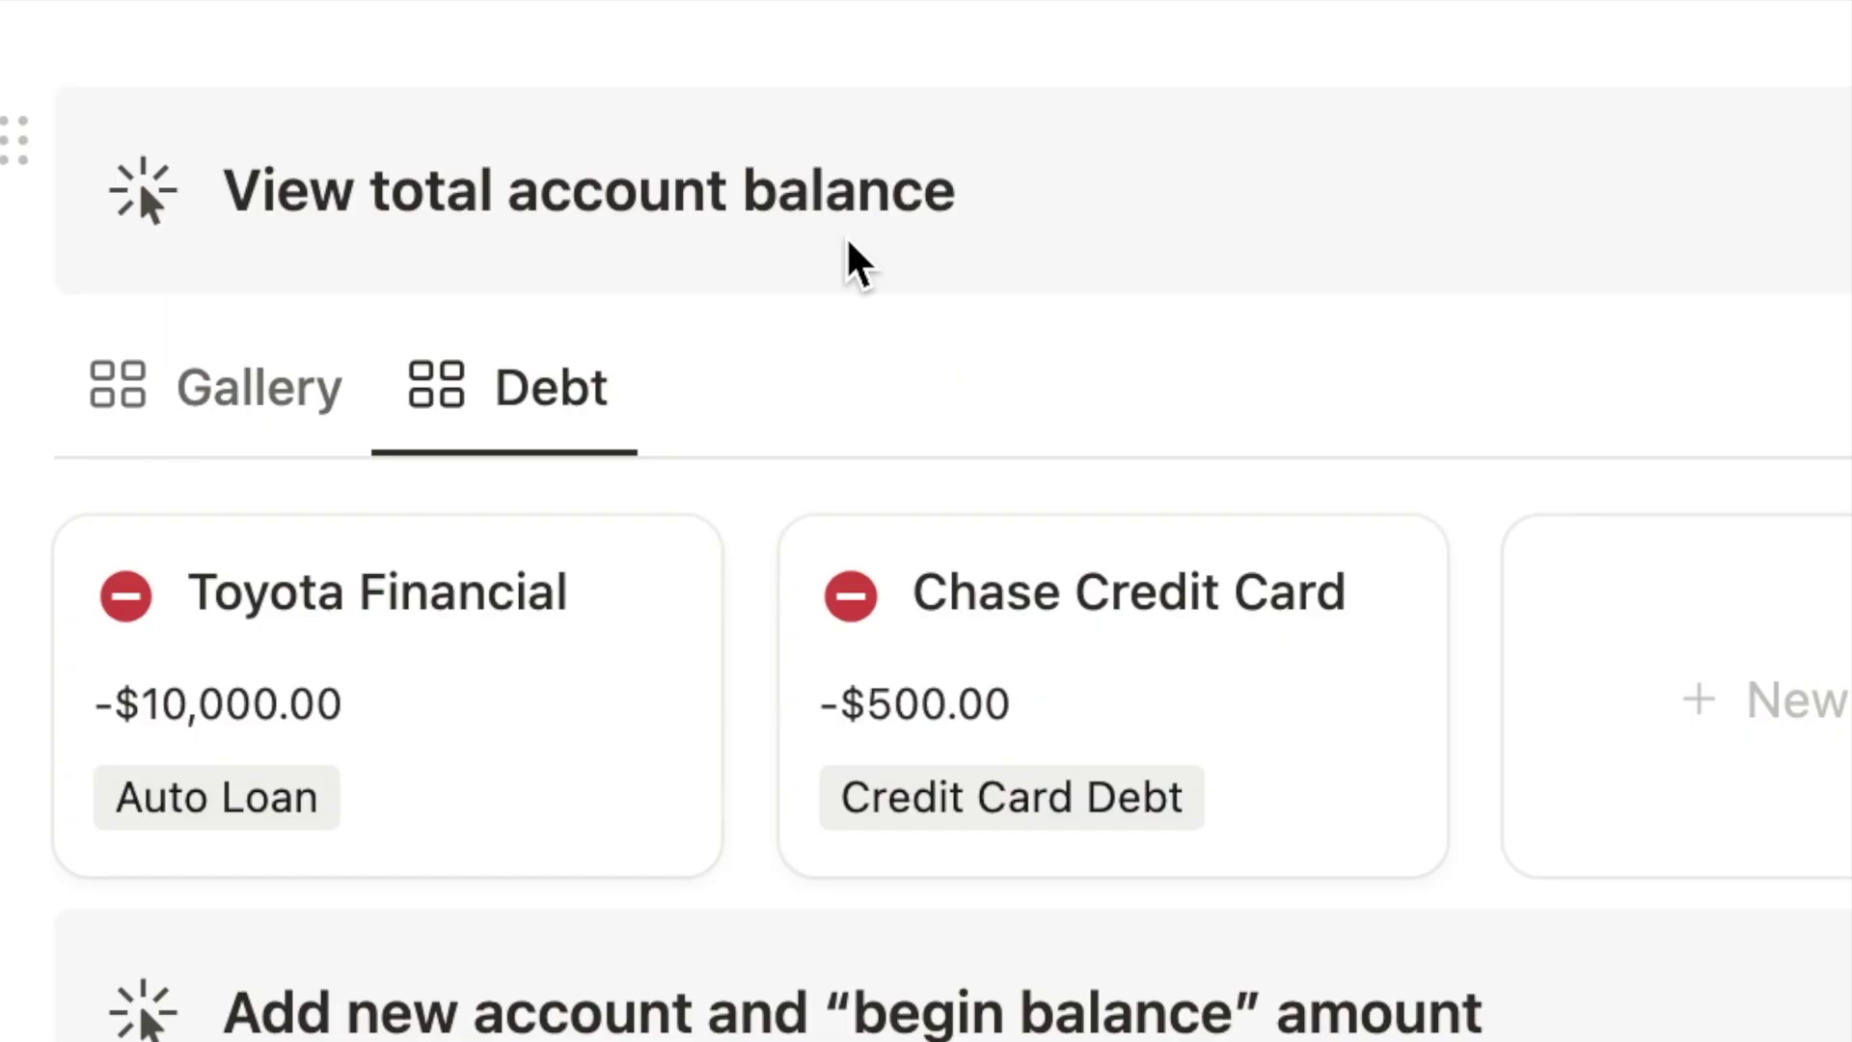
# - Set the loan payment's Account (Out) to Debit Card Checking
pyautogui.scroll(-5, 849, 243)
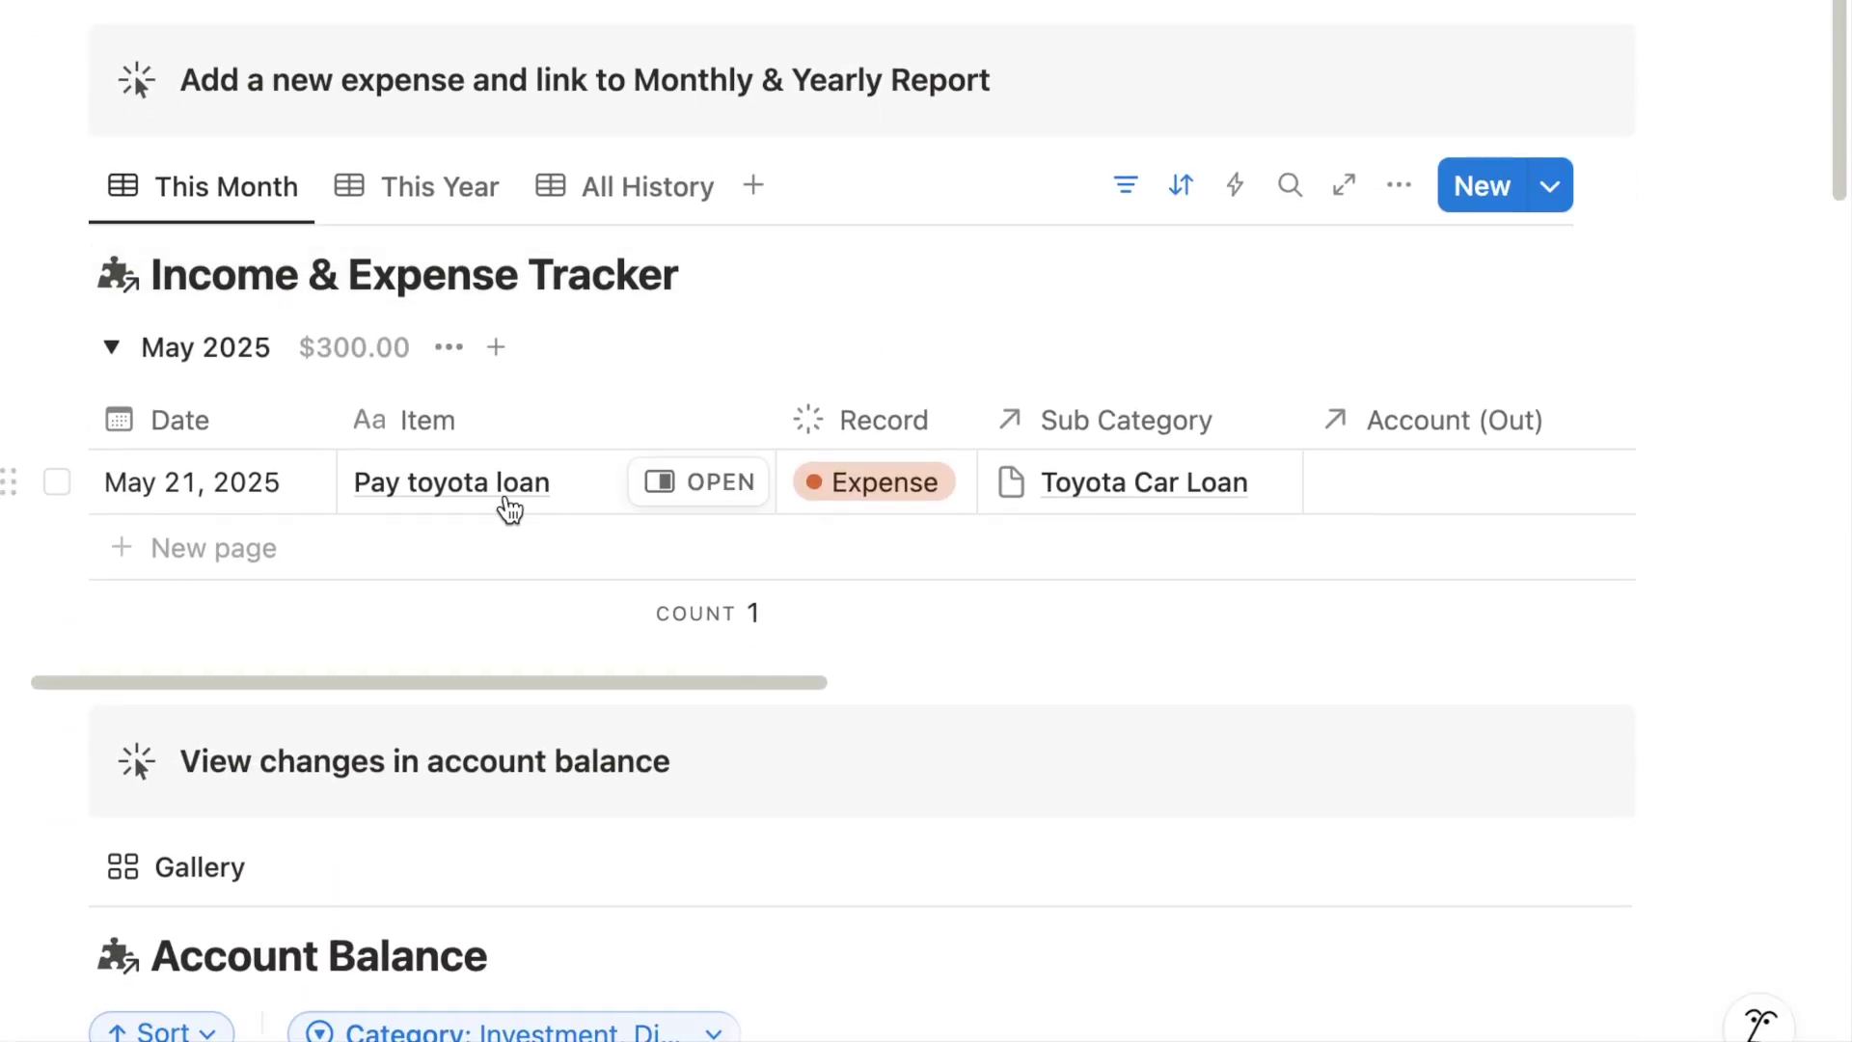
pyautogui.hscroll(6, 1028, 494)
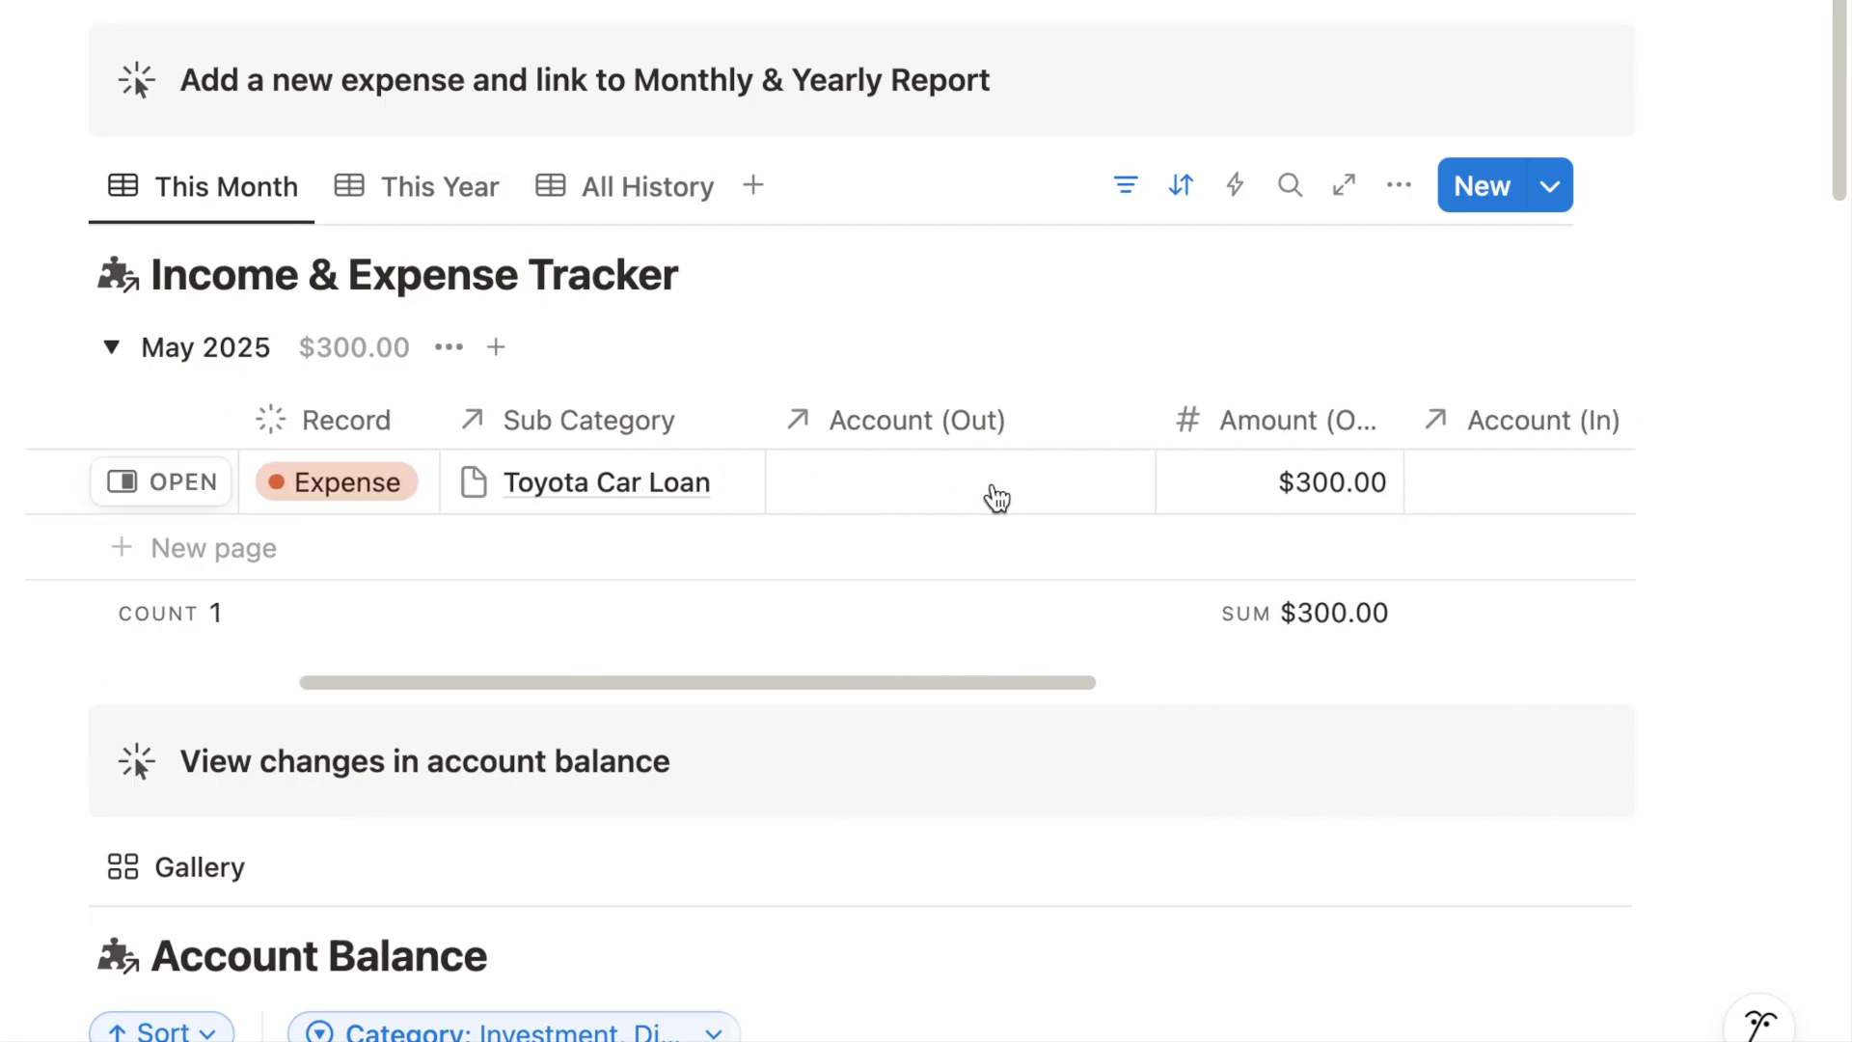
pyautogui.click(954, 488)
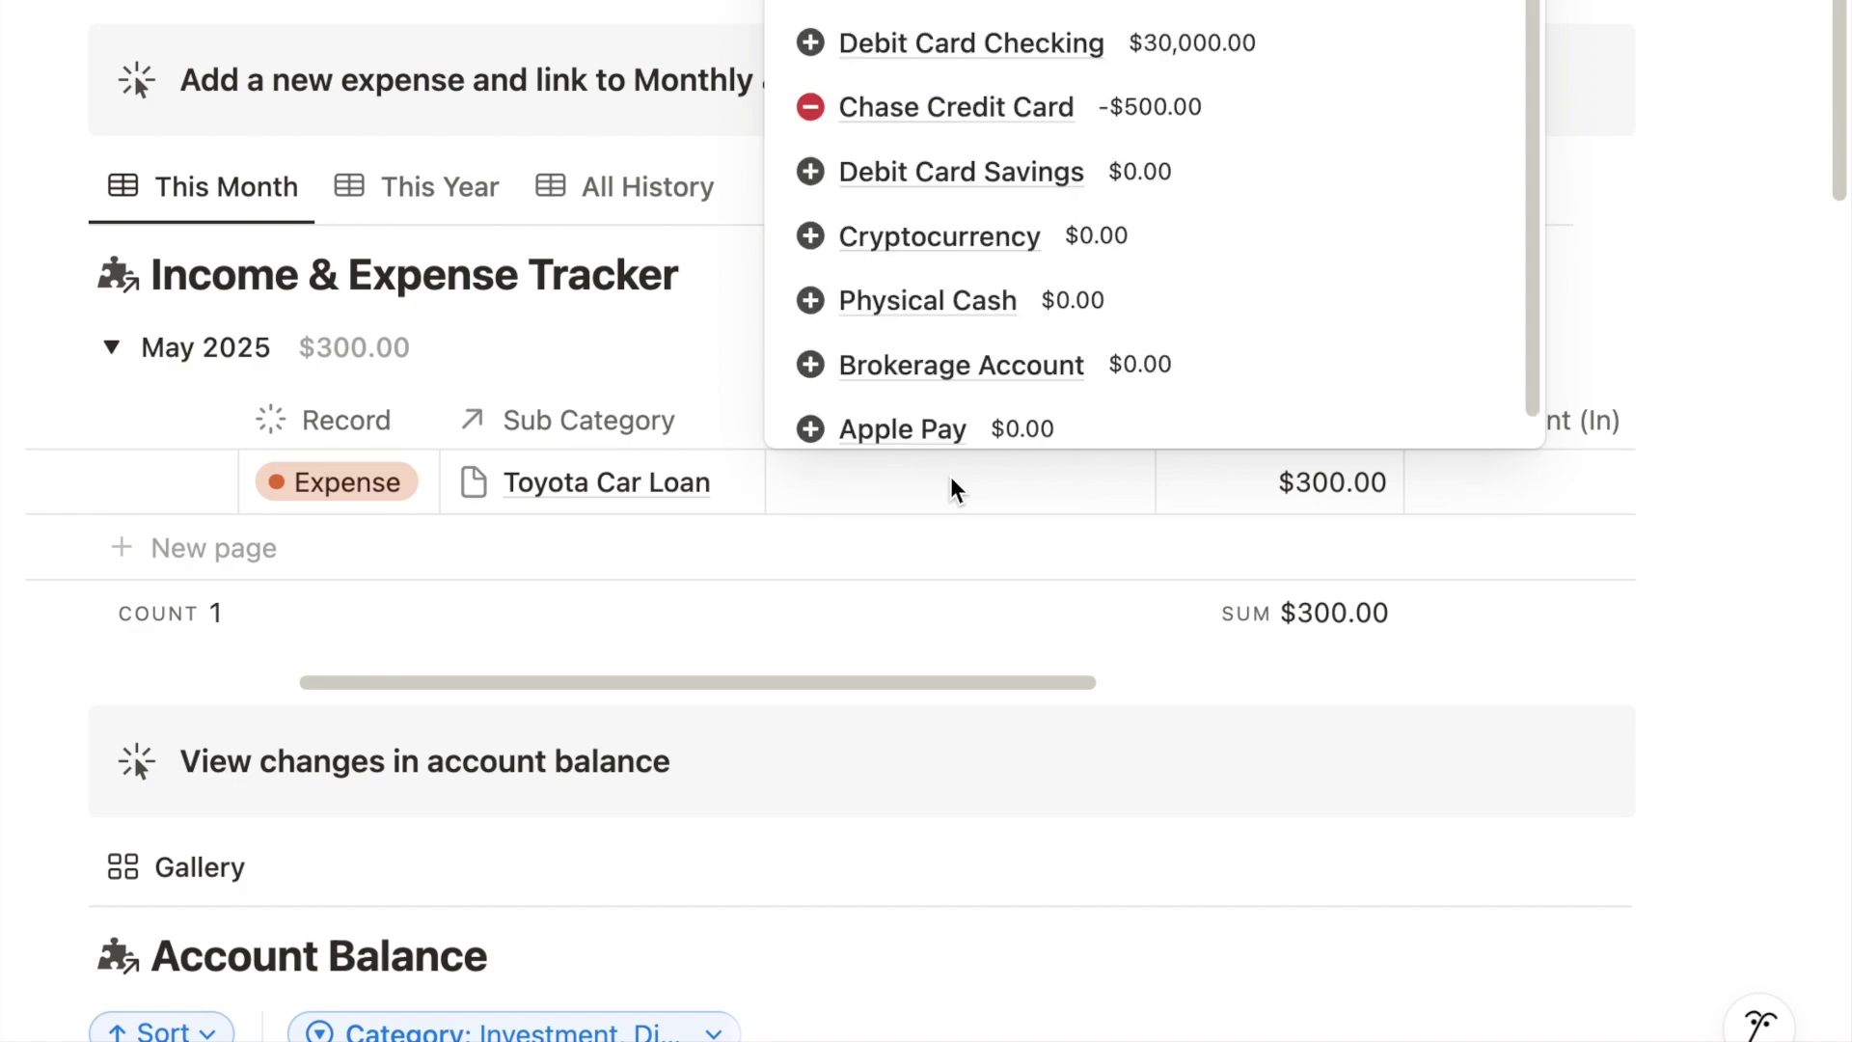
pyautogui.click(1183, 54)
pyautogui.click(1302, 515)
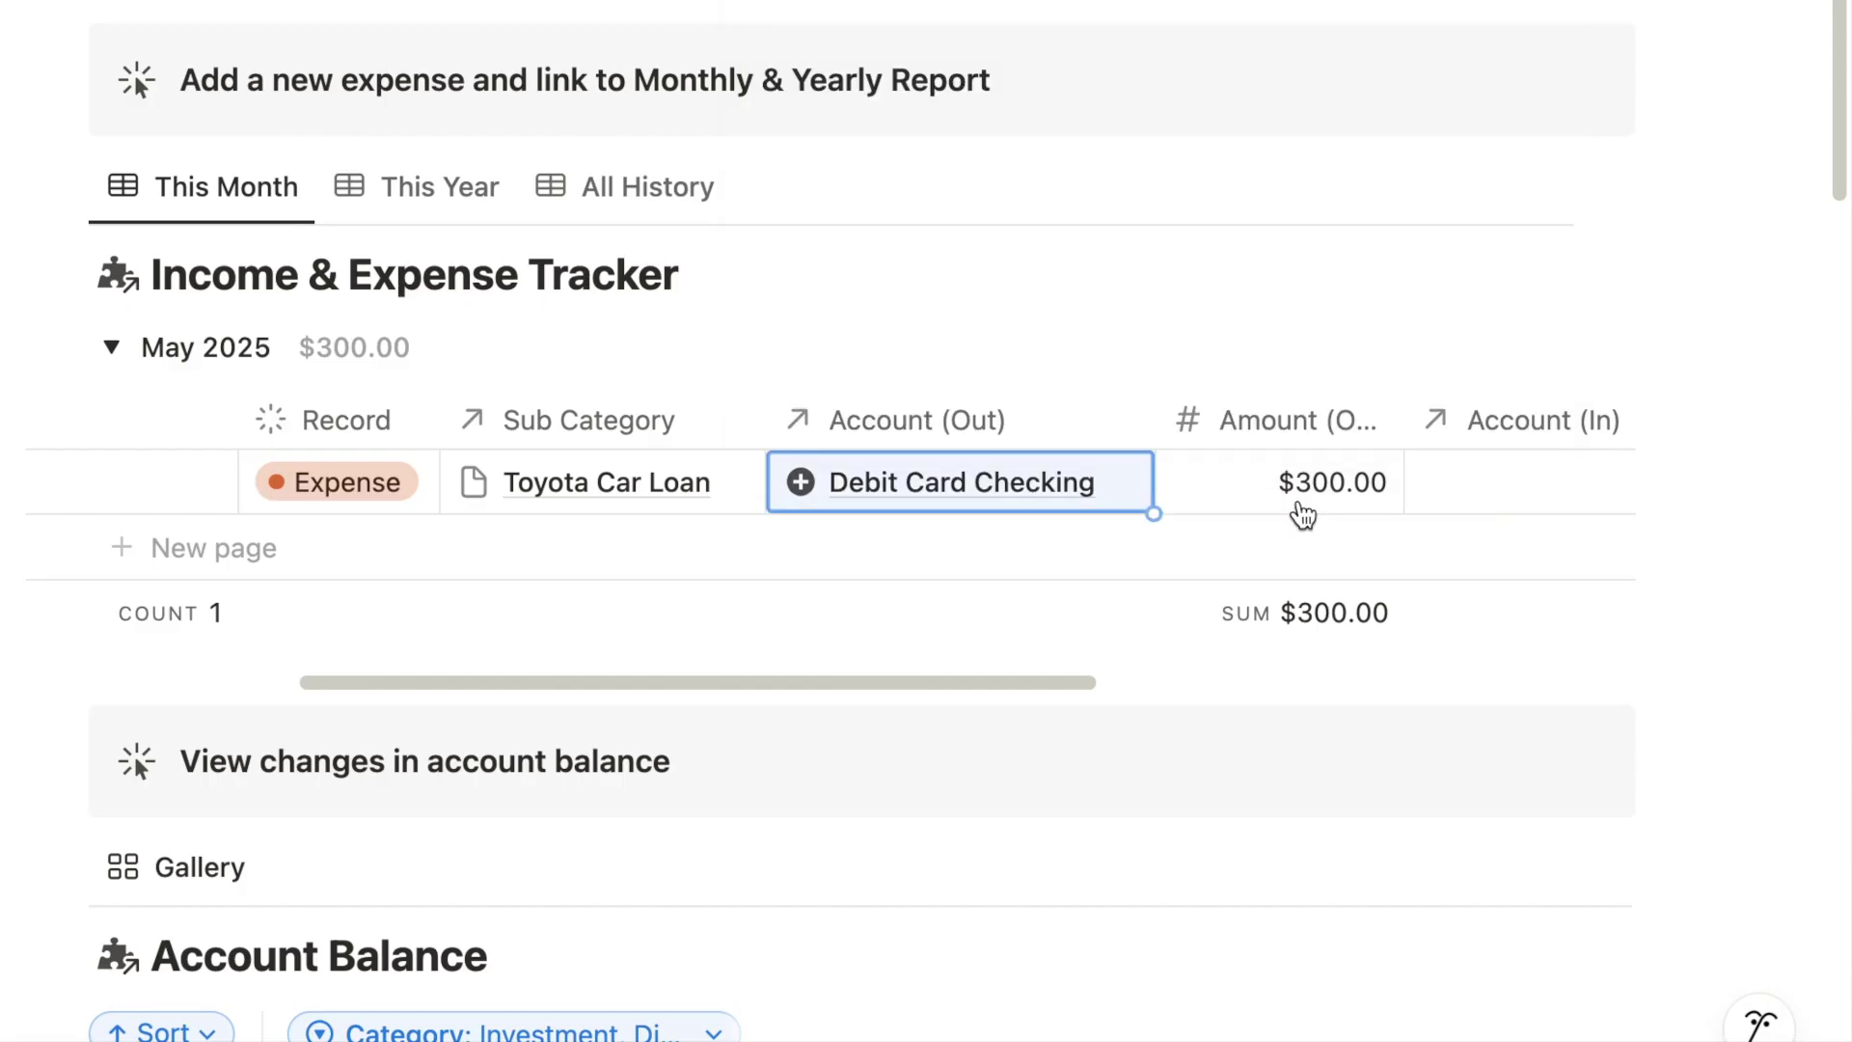
# - Set Account (In) to Toyota Financial with Amount (In) 300, then check the balances
pyautogui.hscroll(5, 1254, 512)
pyautogui.click(1088, 494)
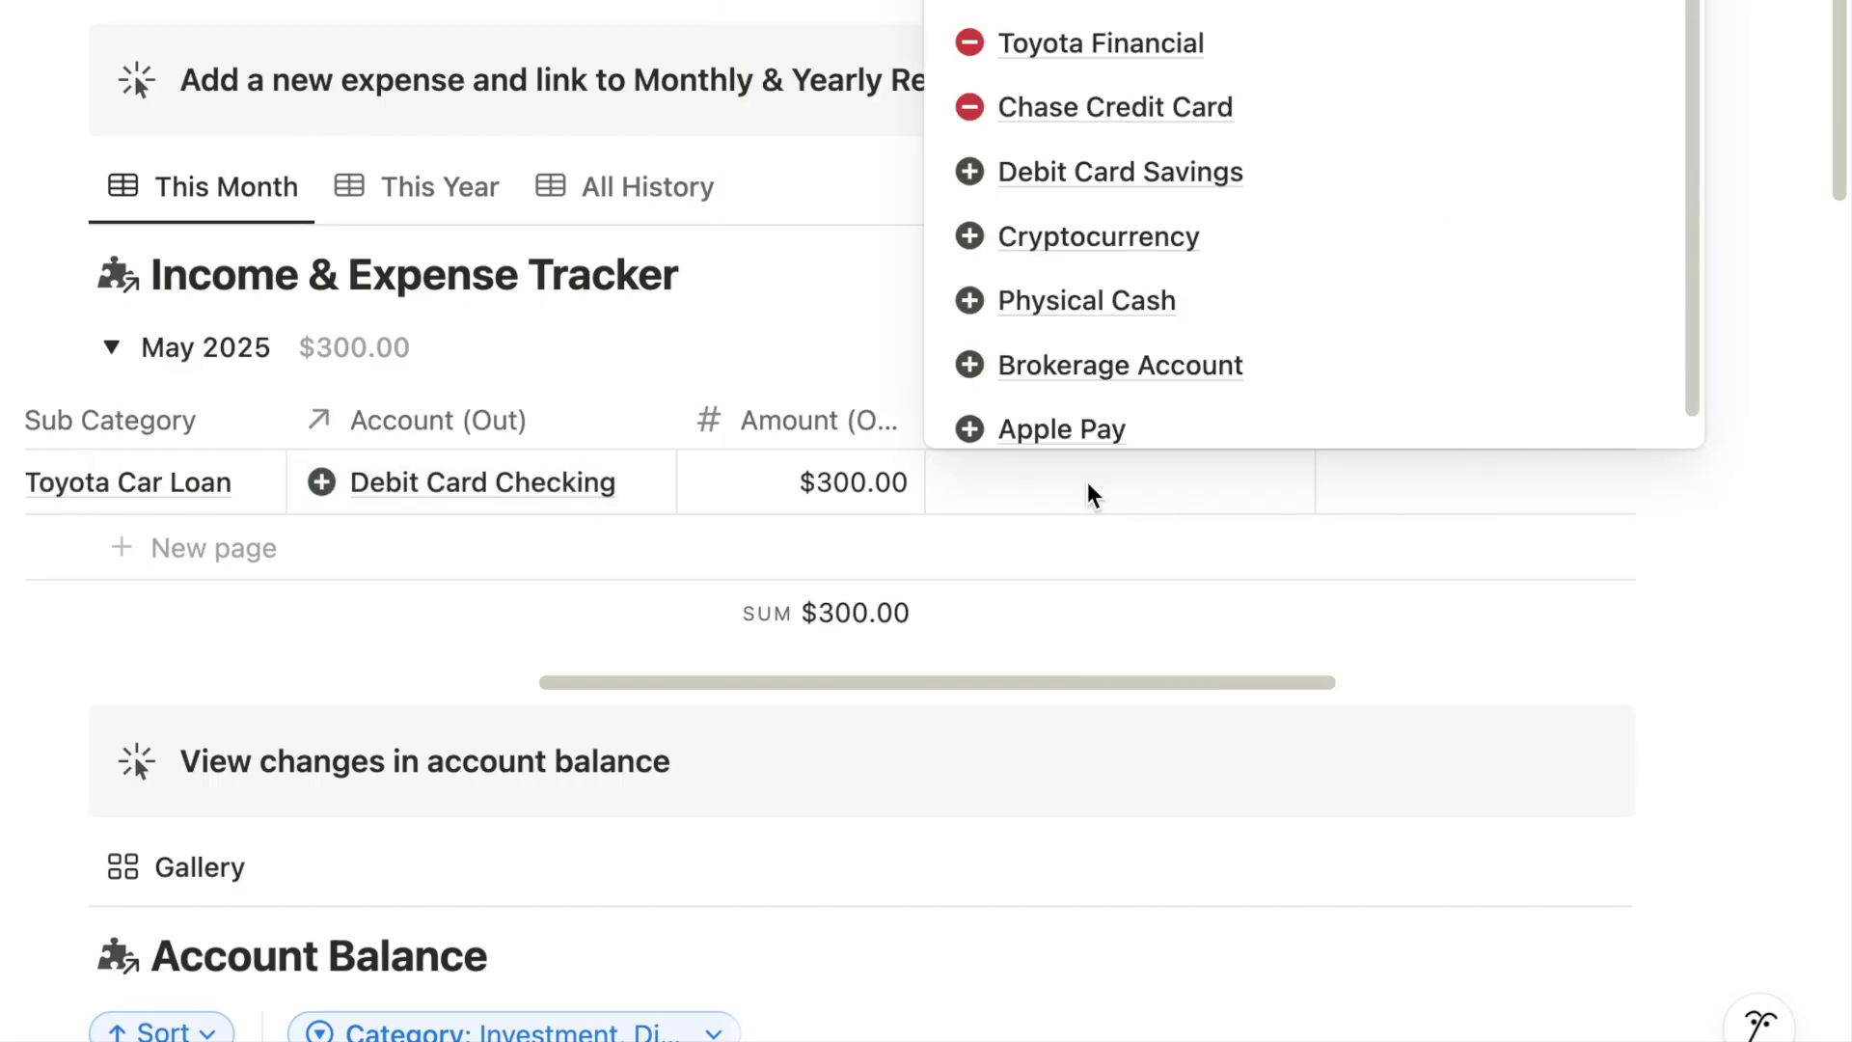
pyautogui.click(1201, 48)
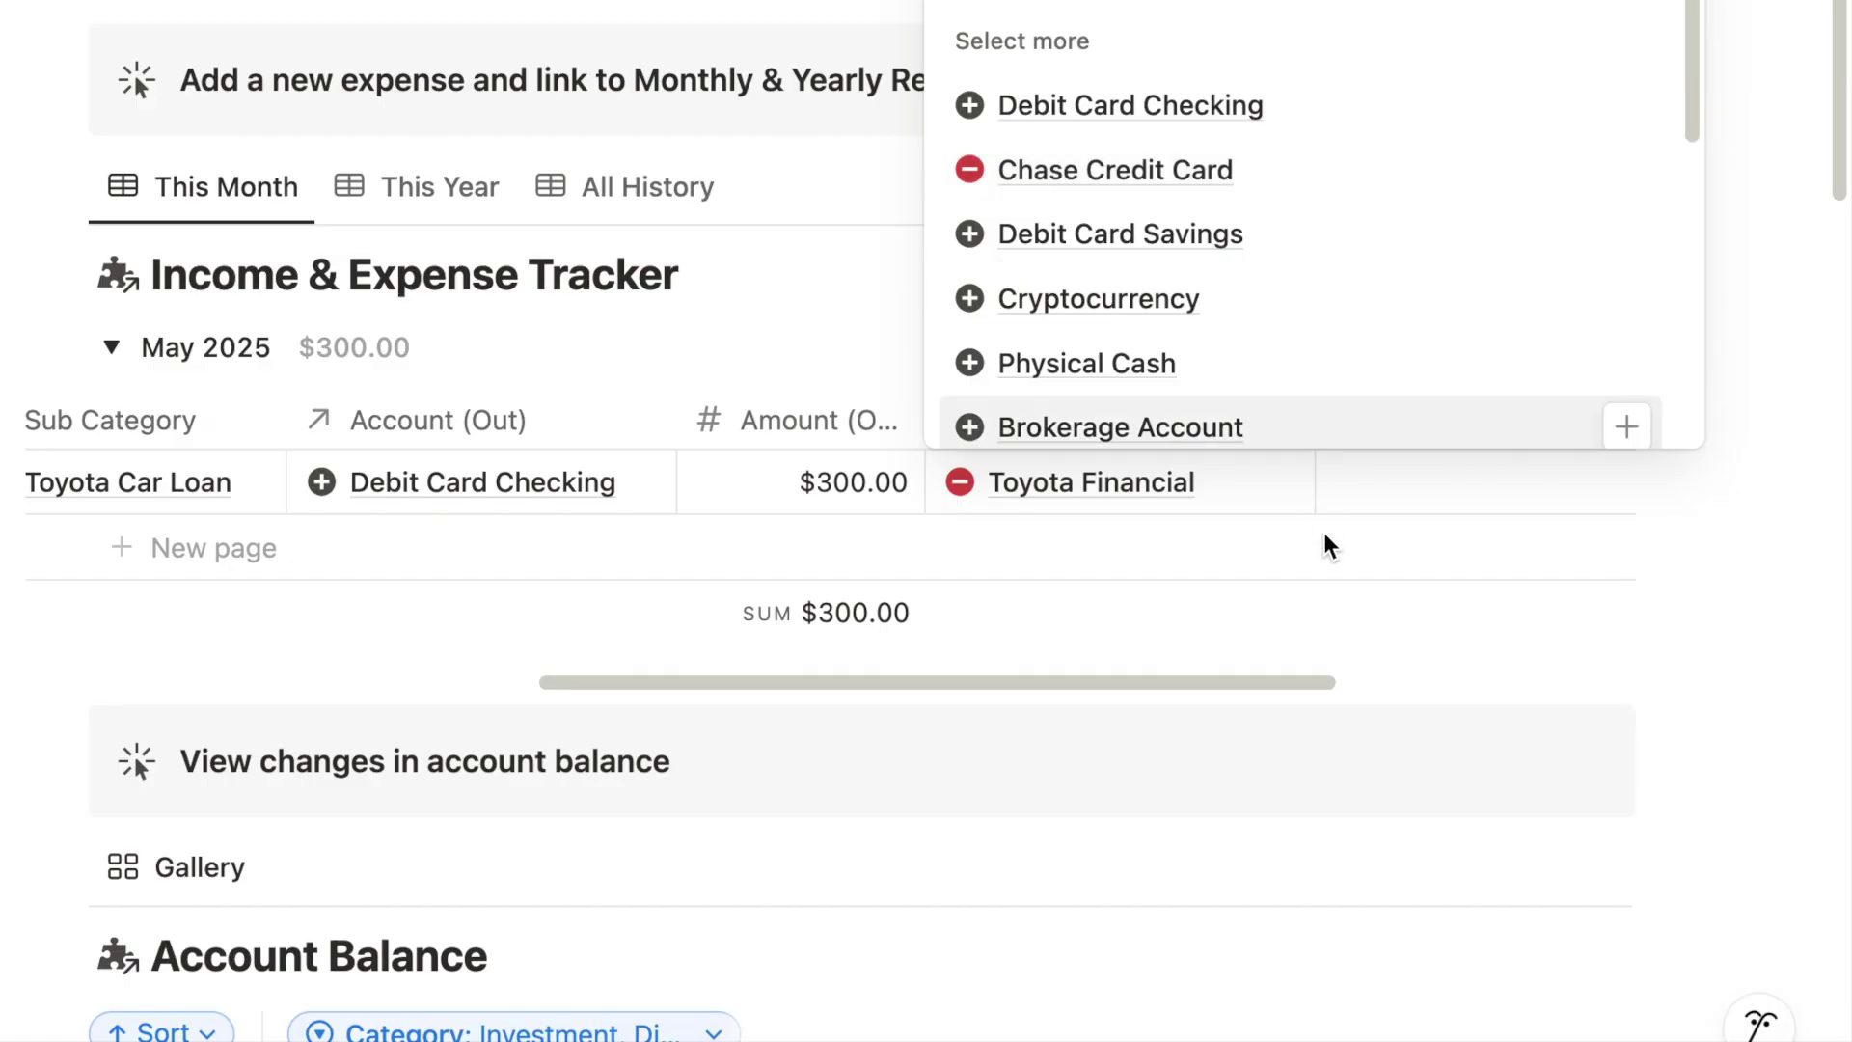
pyautogui.click(1358, 483)
pyautogui.click(1362, 480)
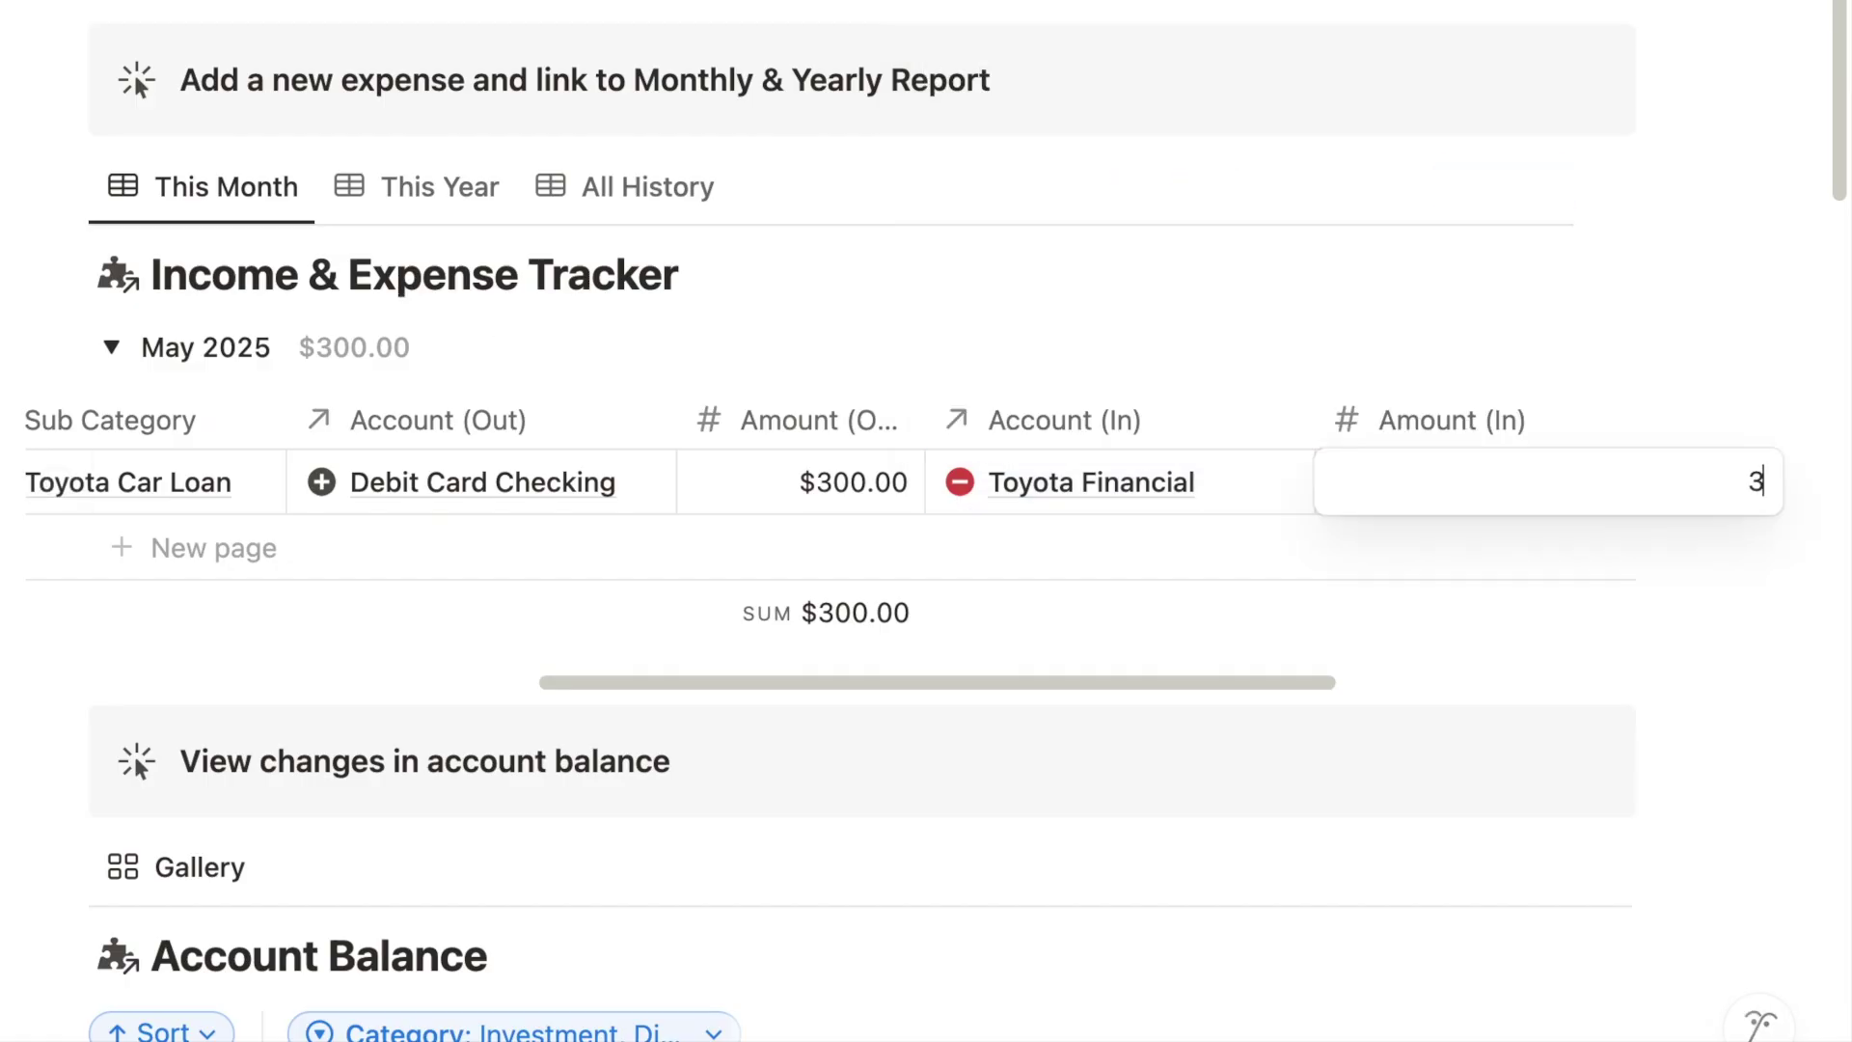
pyautogui.write('00')
pyautogui.press('Return')
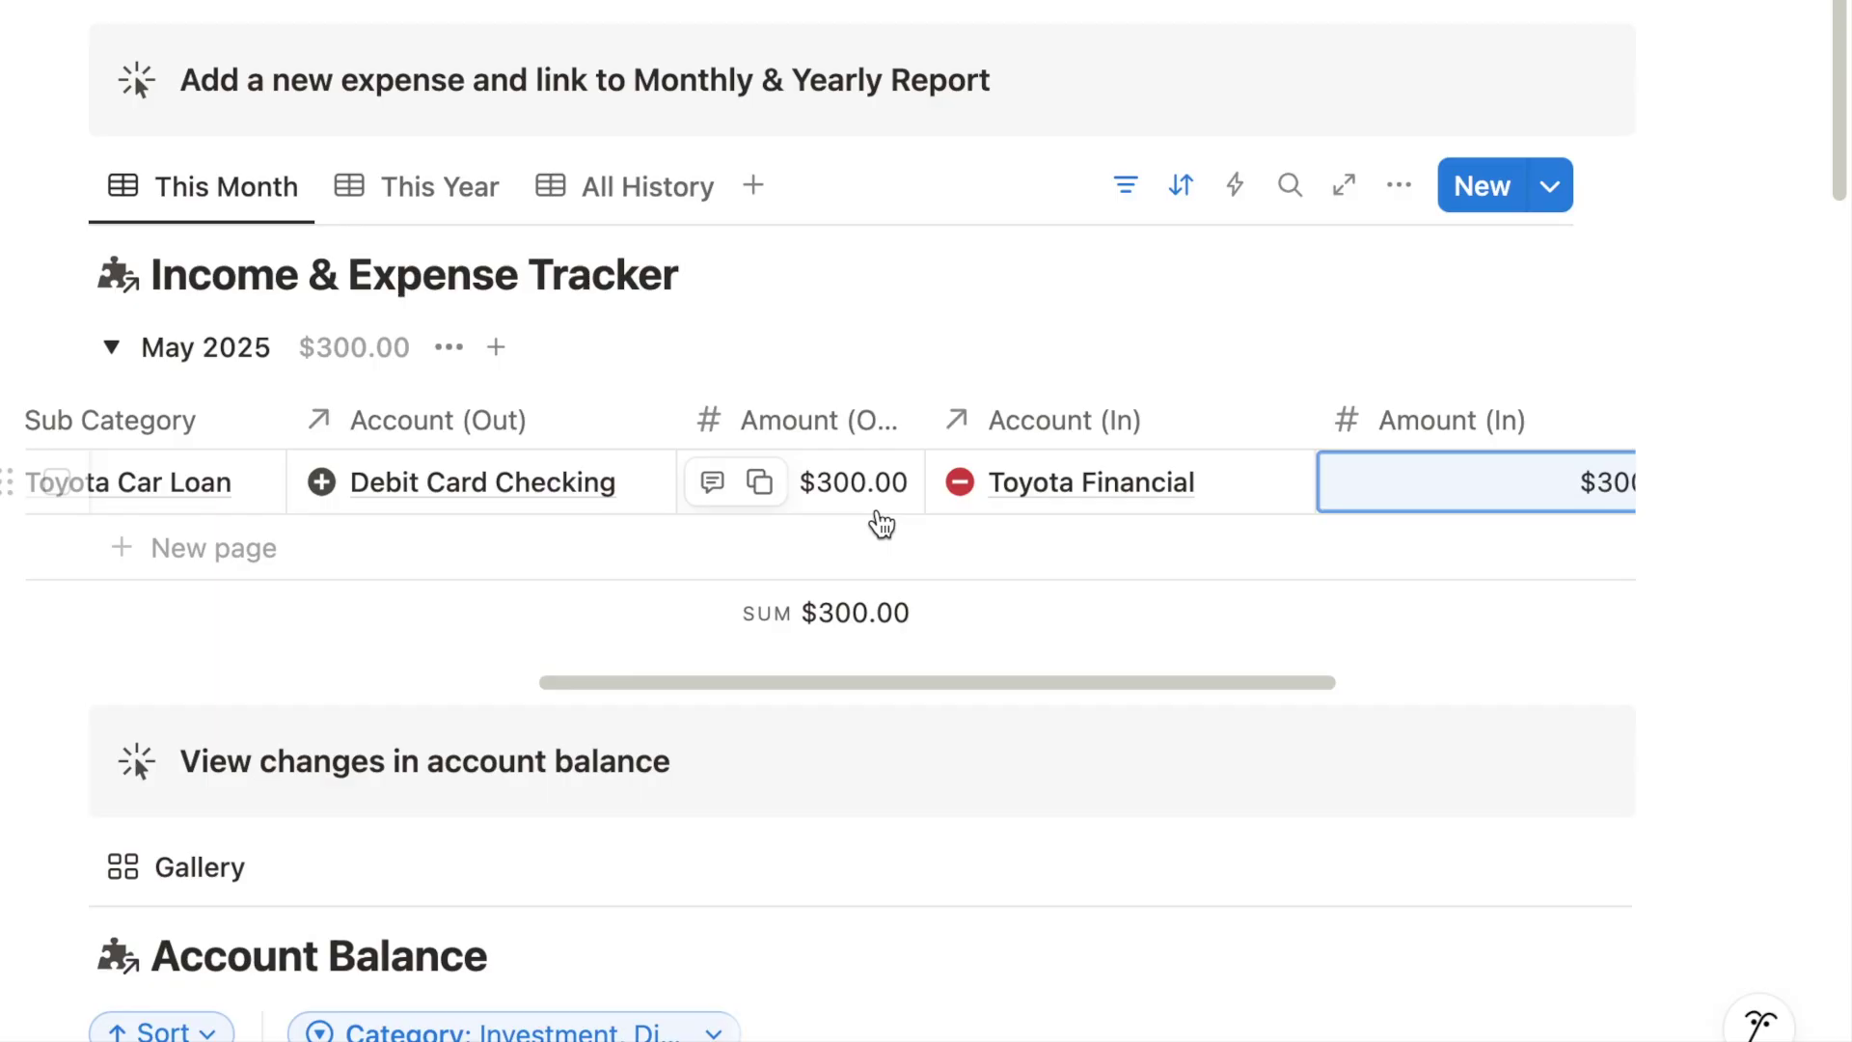
pyautogui.hscroll(5, 1389, 489)
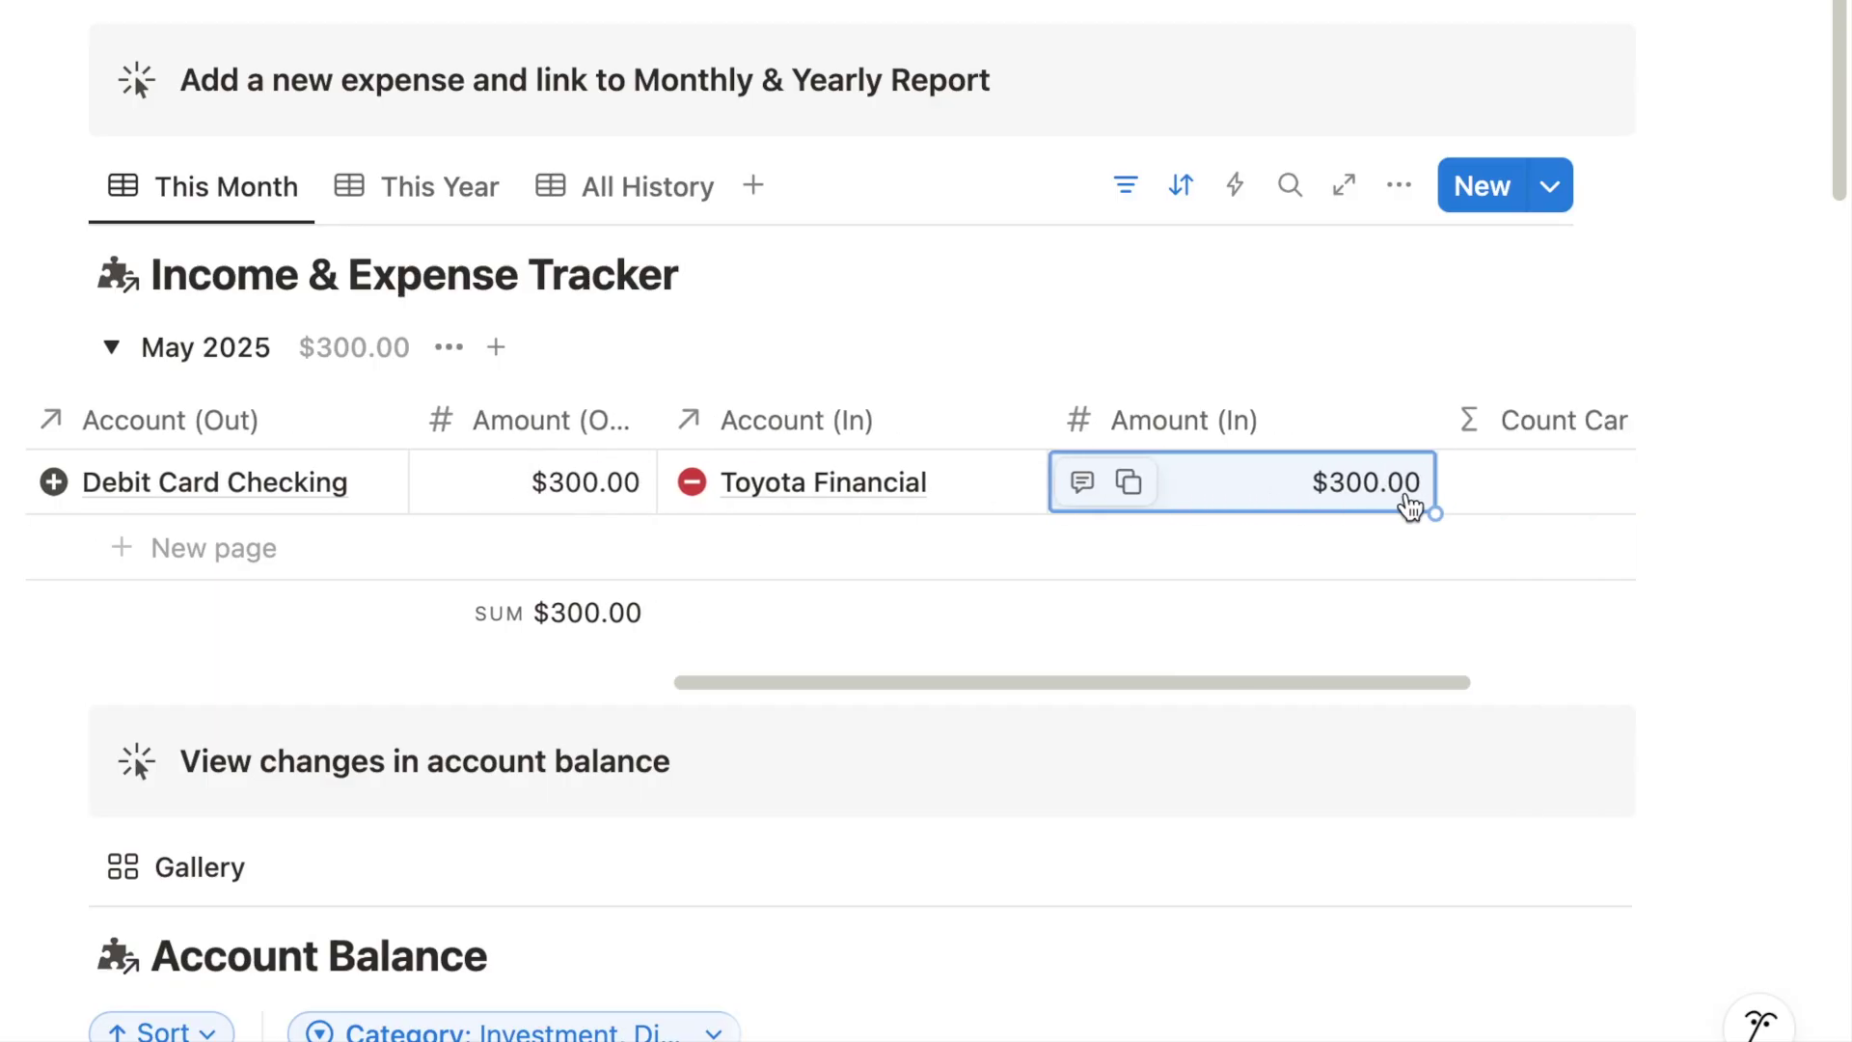
pyautogui.hscroll(-10, 1336, 489)
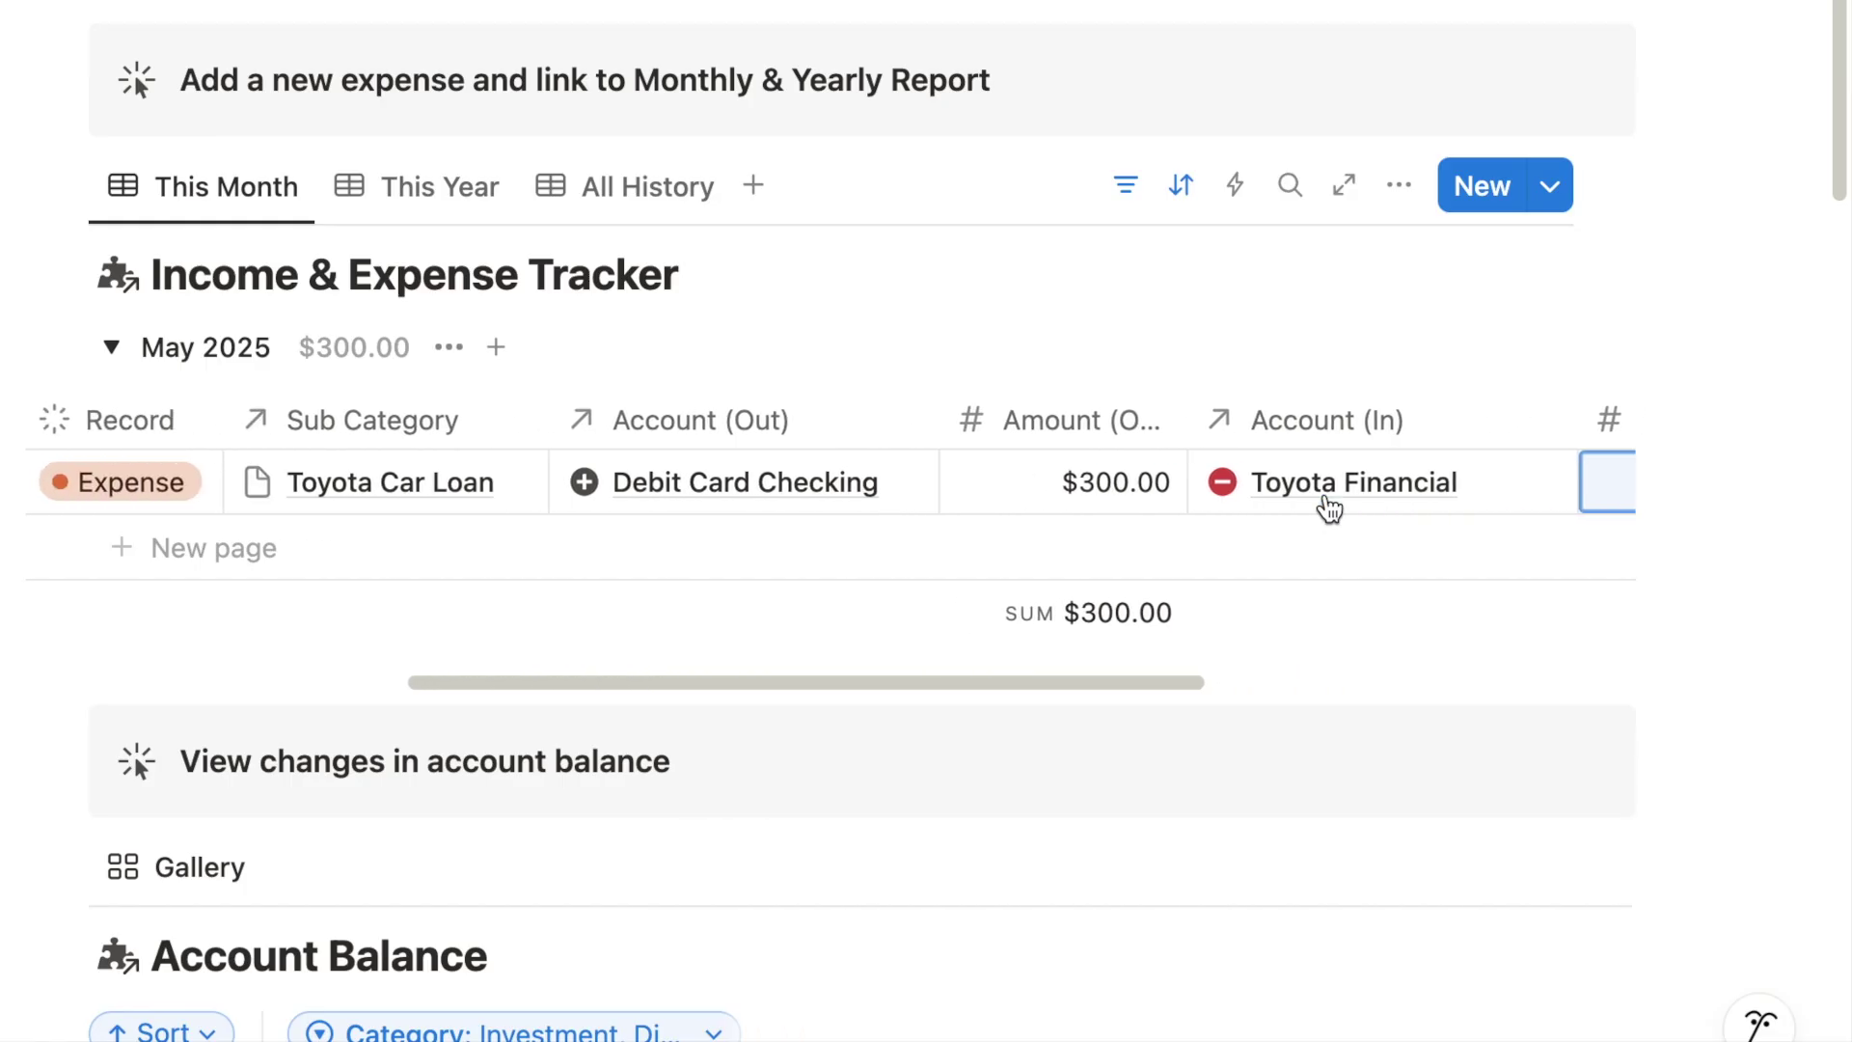
pyautogui.scroll(-7, 1329, 508)
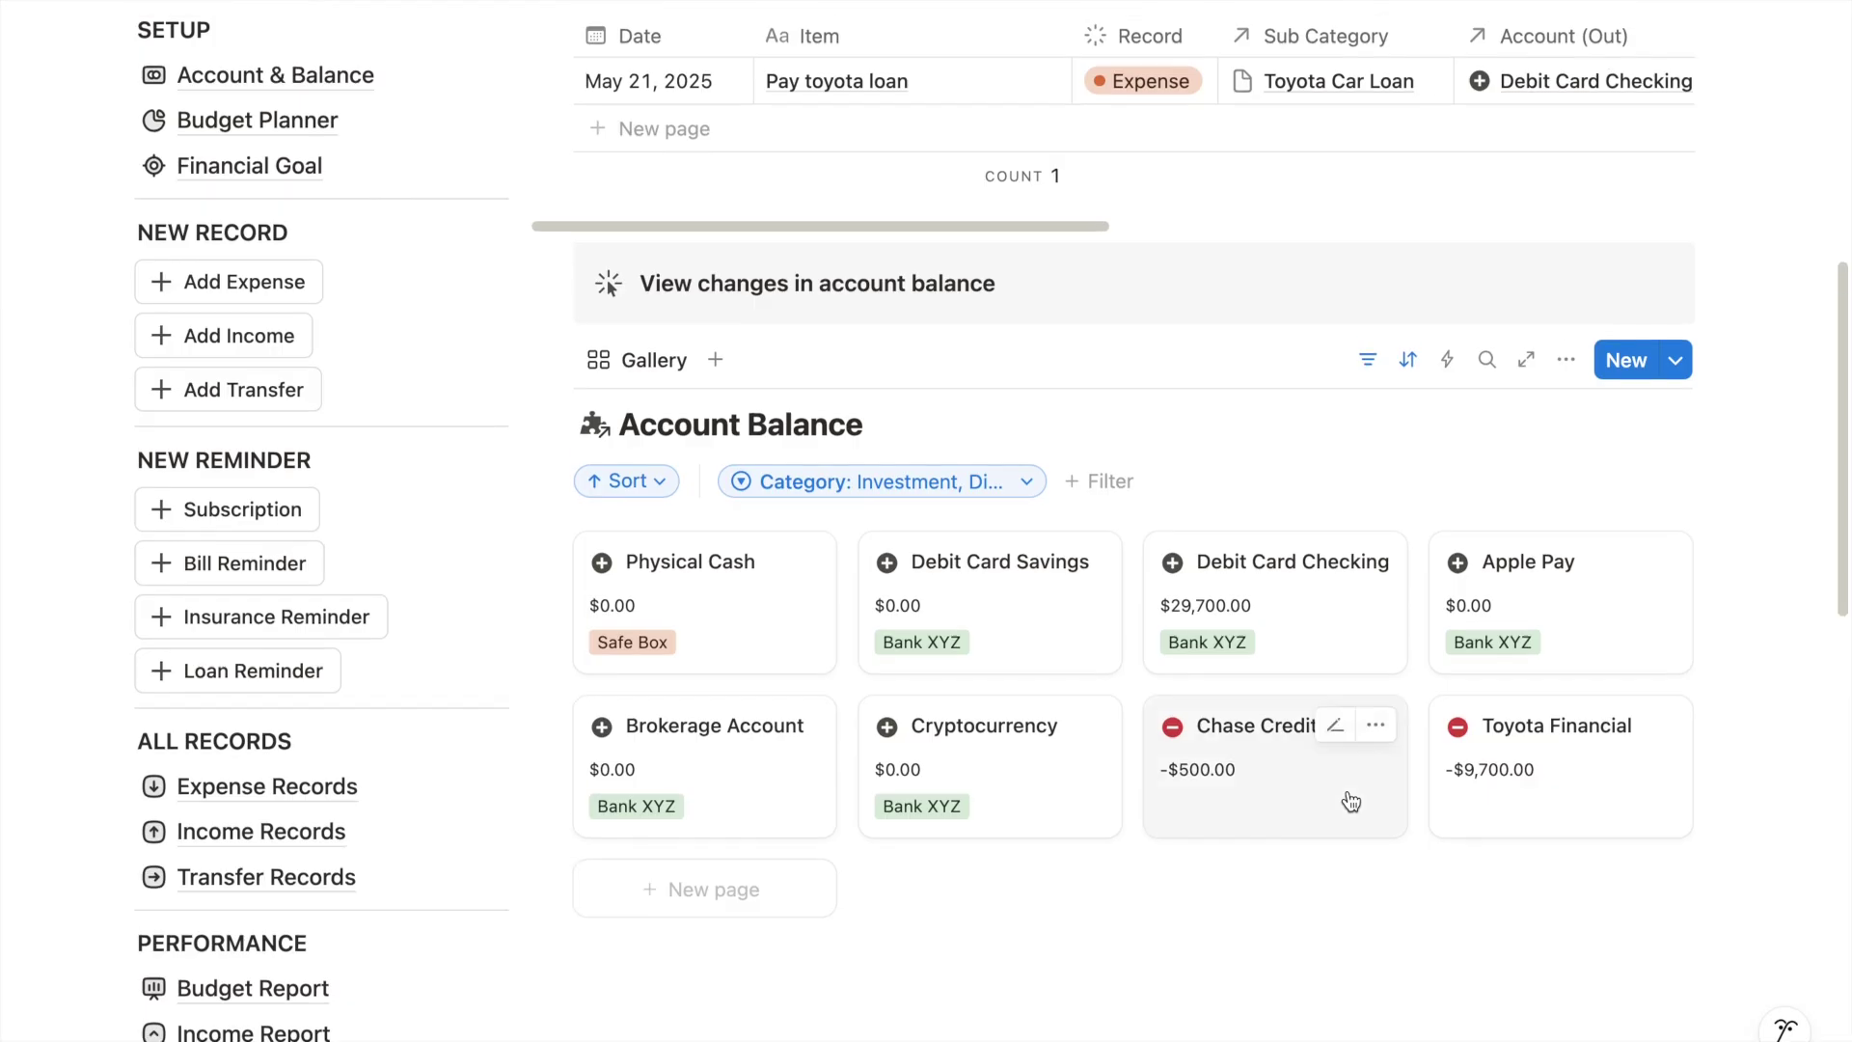
# - Add a 'Groceries' expense entry with the Groceries sub category
pyautogui.scroll(5, 1351, 800)
pyautogui.click(649, 554)
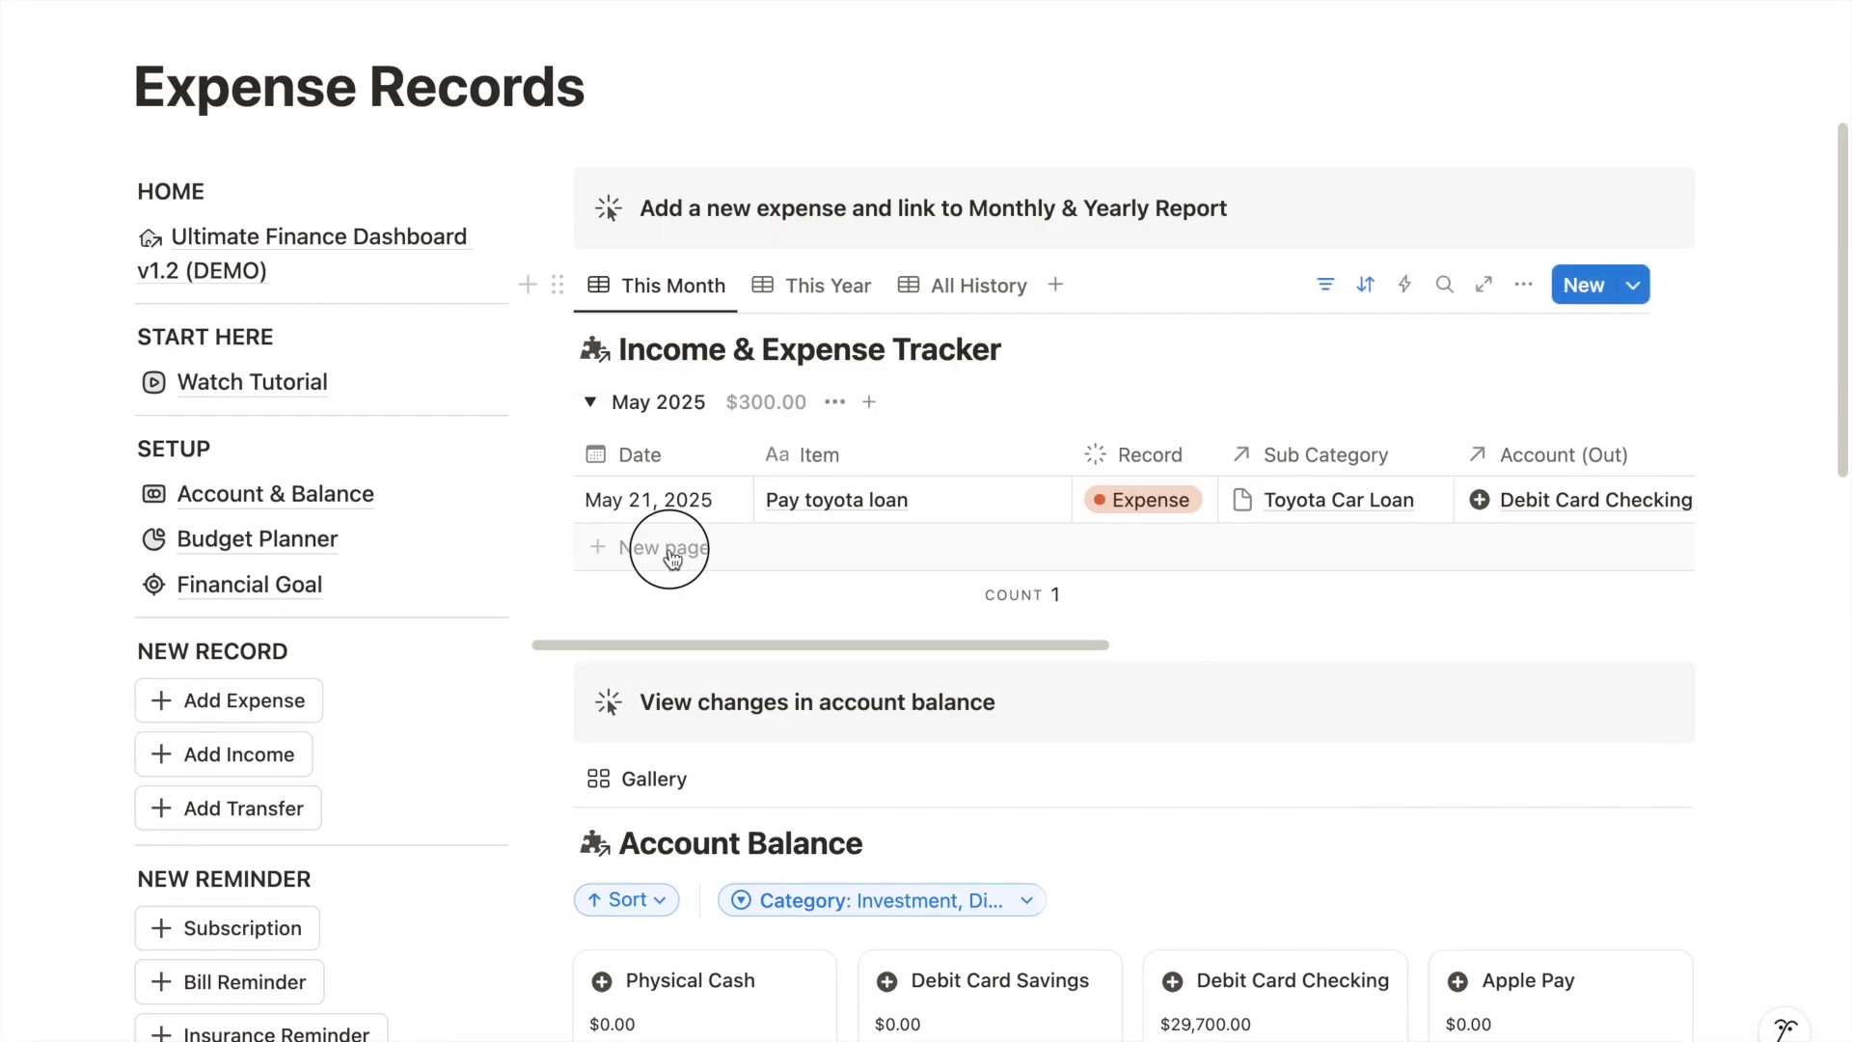
pyautogui.write('Groceries')
pyautogui.click(1077, 540)
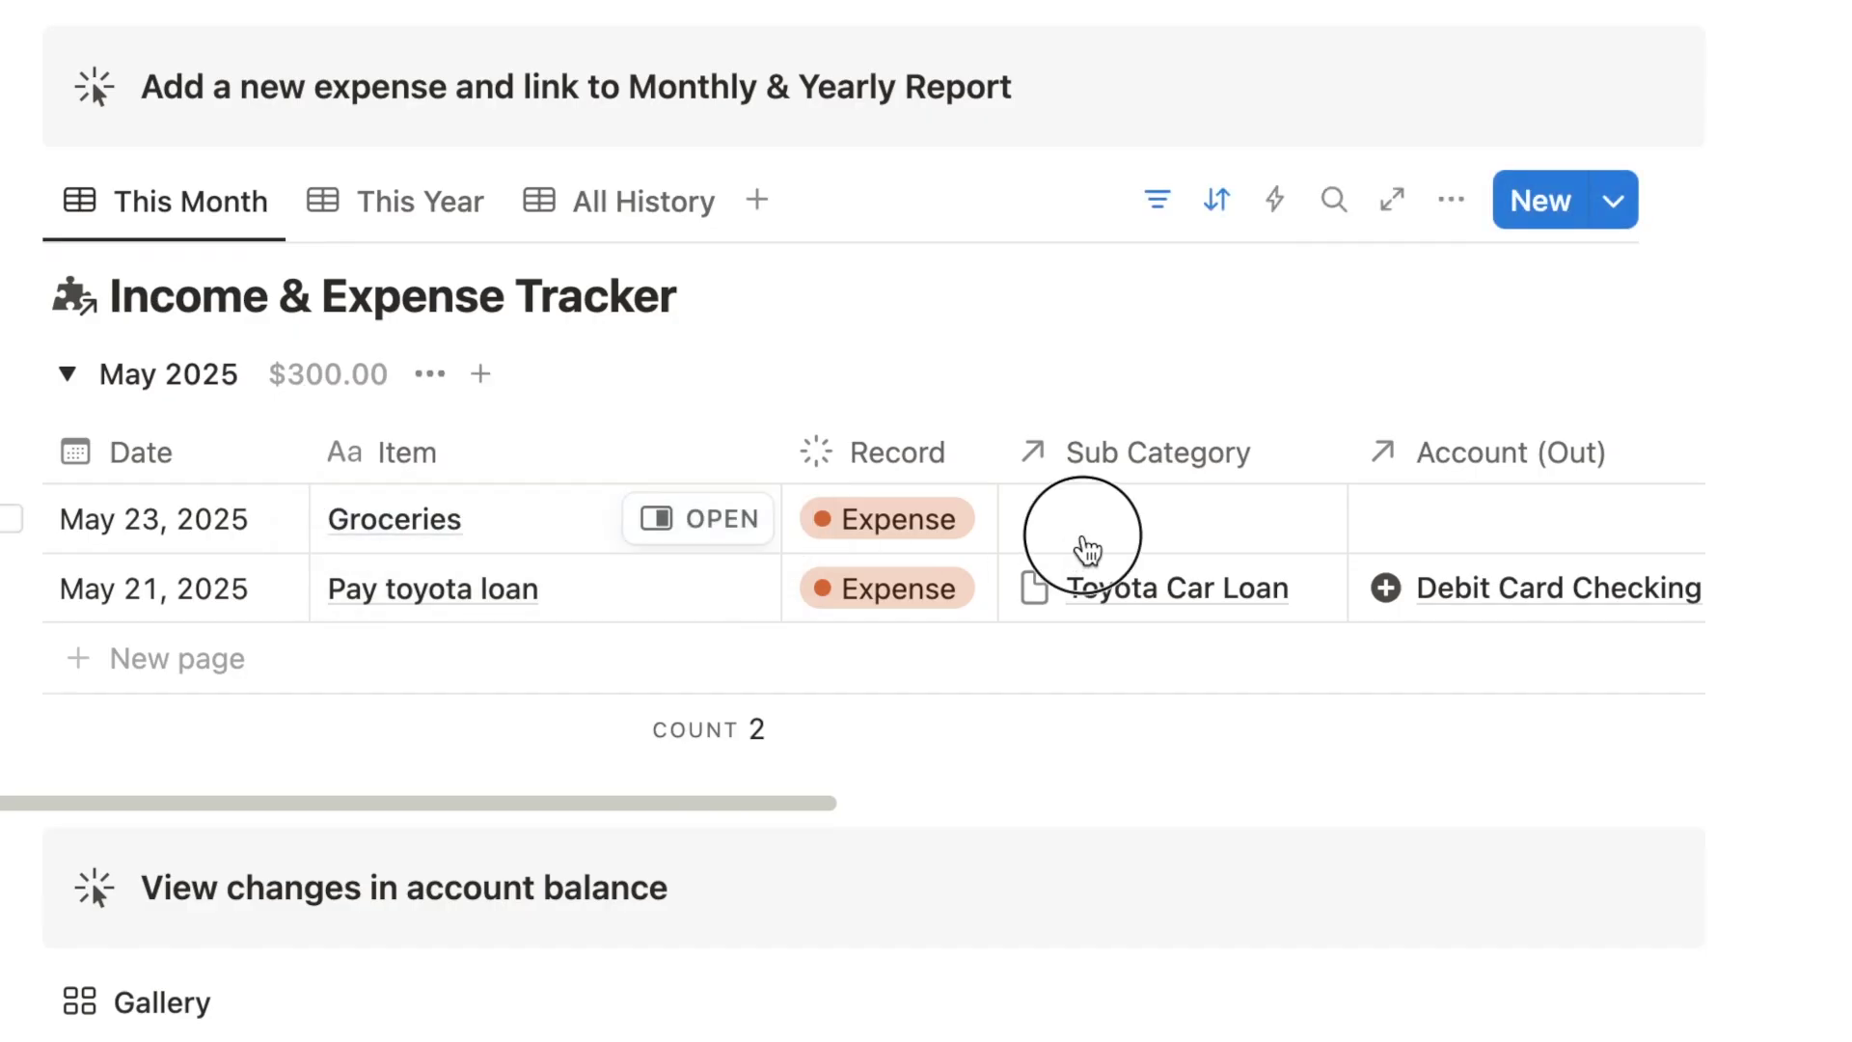
pyautogui.write('groc')
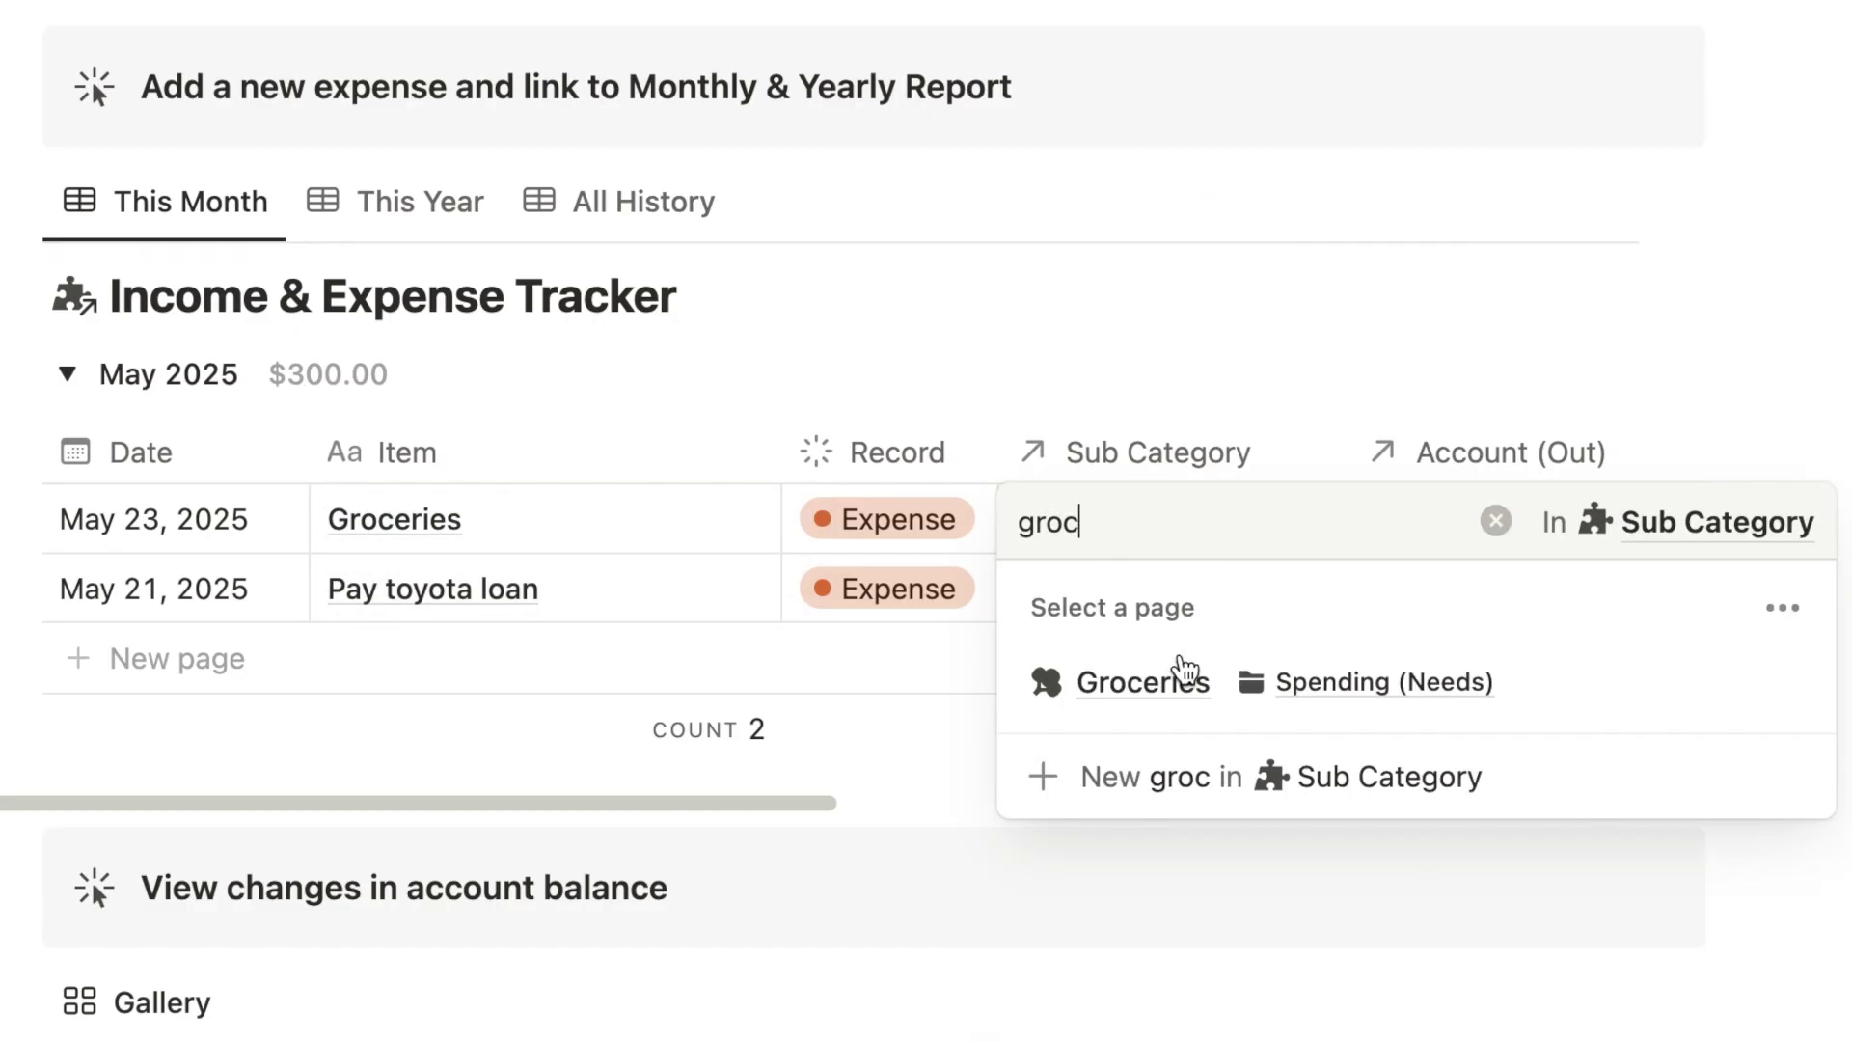
pyautogui.click(1178, 666)
# - Pay the groceries from Chase Credit Card with an amount of $80.00
pyautogui.click(1050, 509)
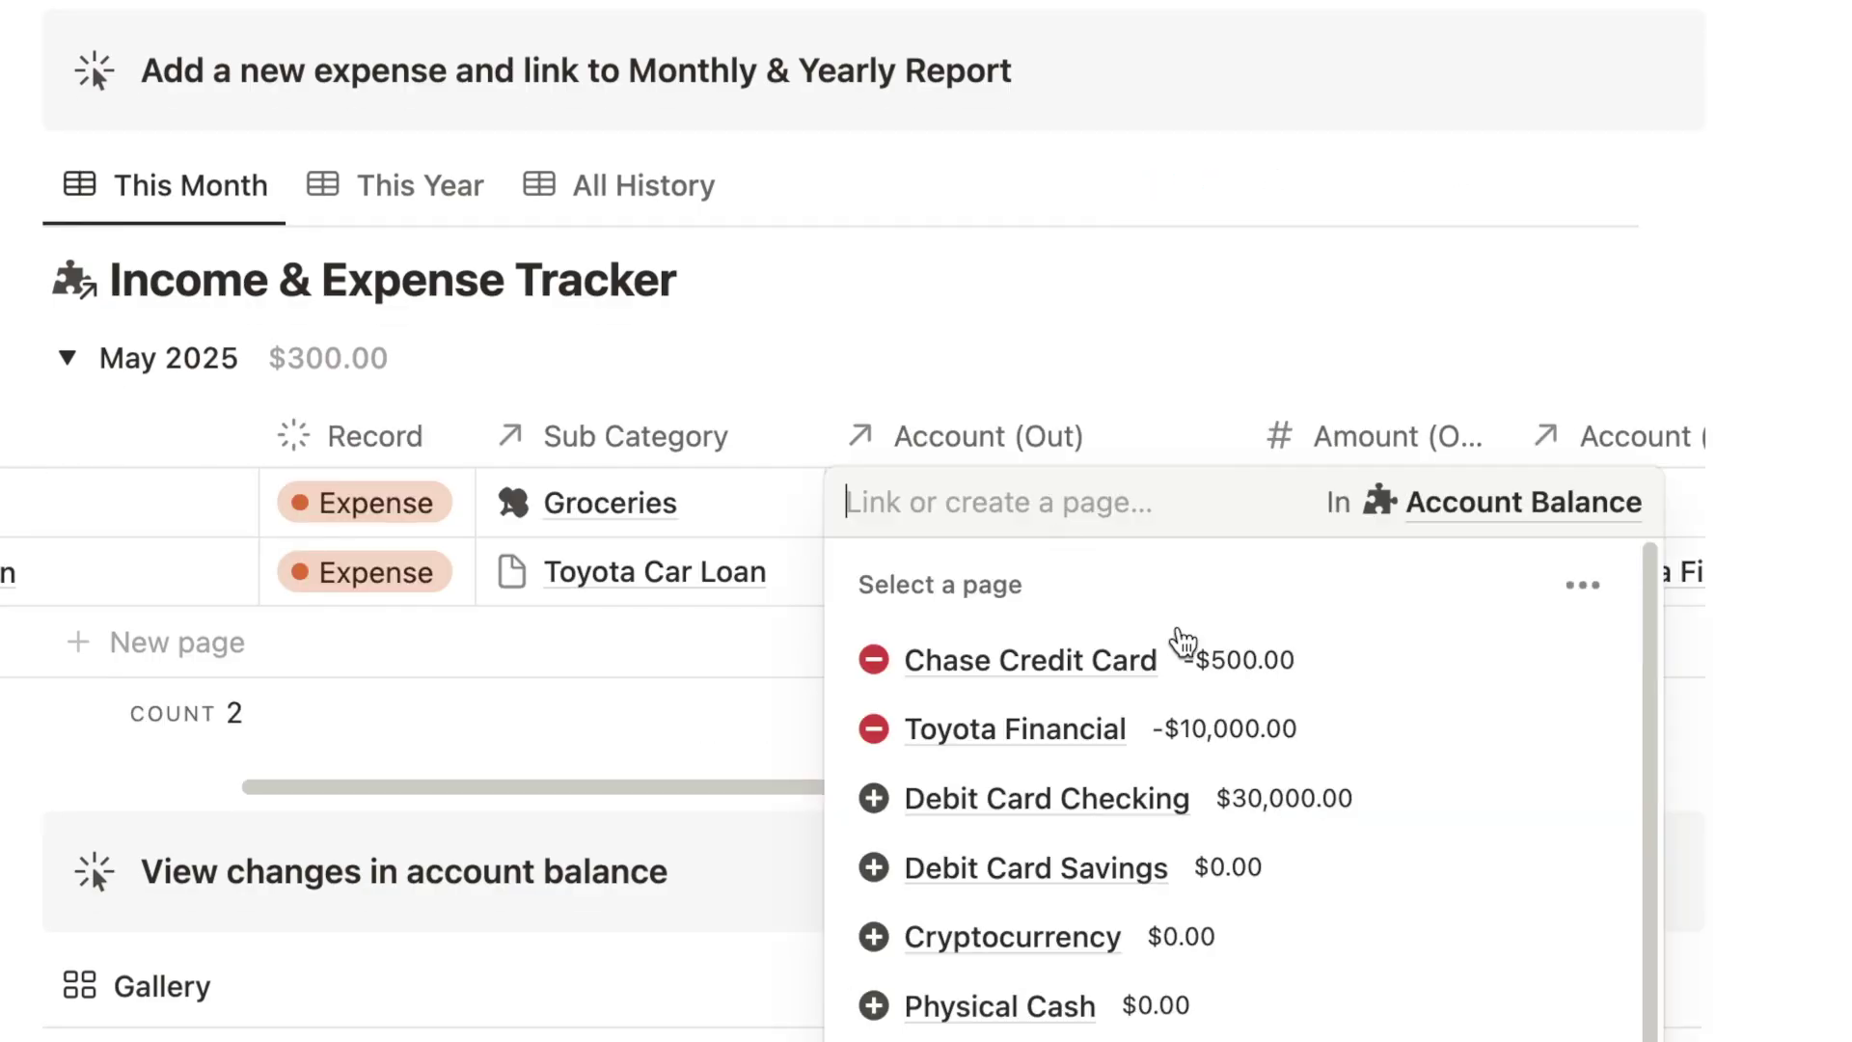
pyautogui.click(1237, 644)
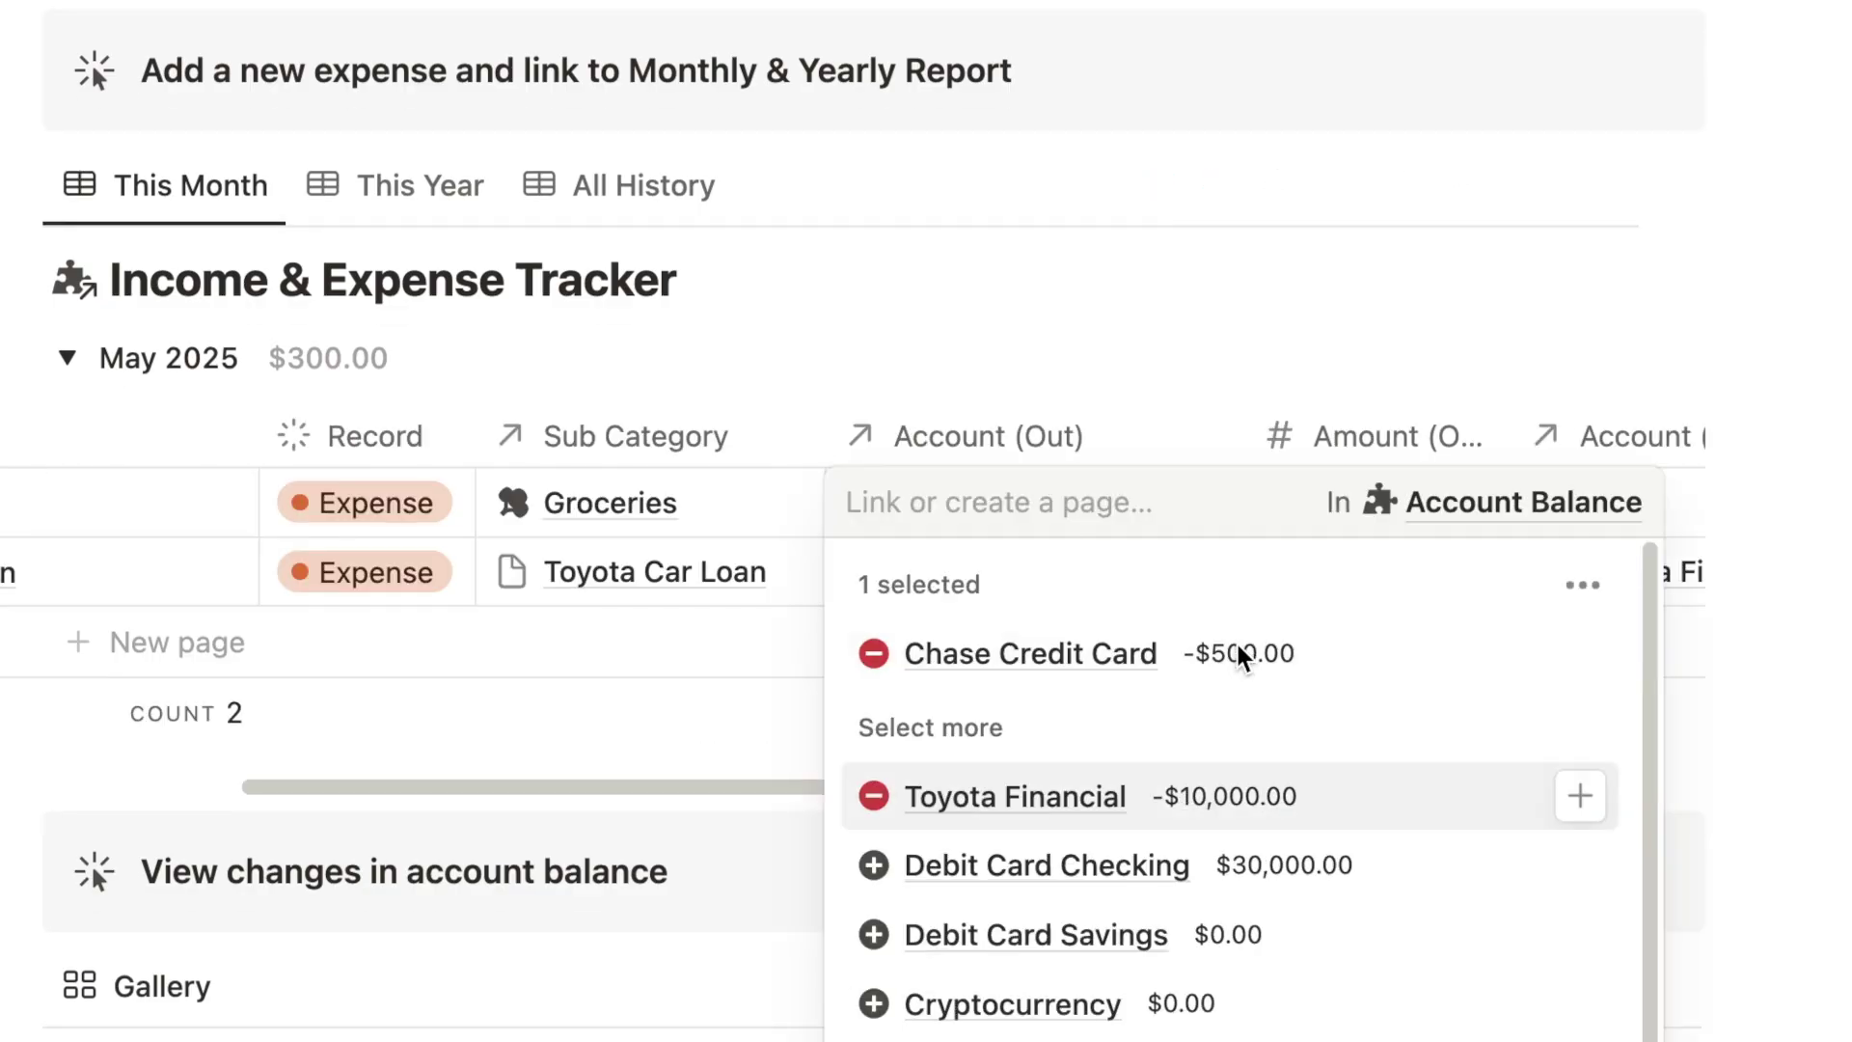
pyautogui.press('Tab')
pyautogui.write('80')
pyautogui.press('Return')
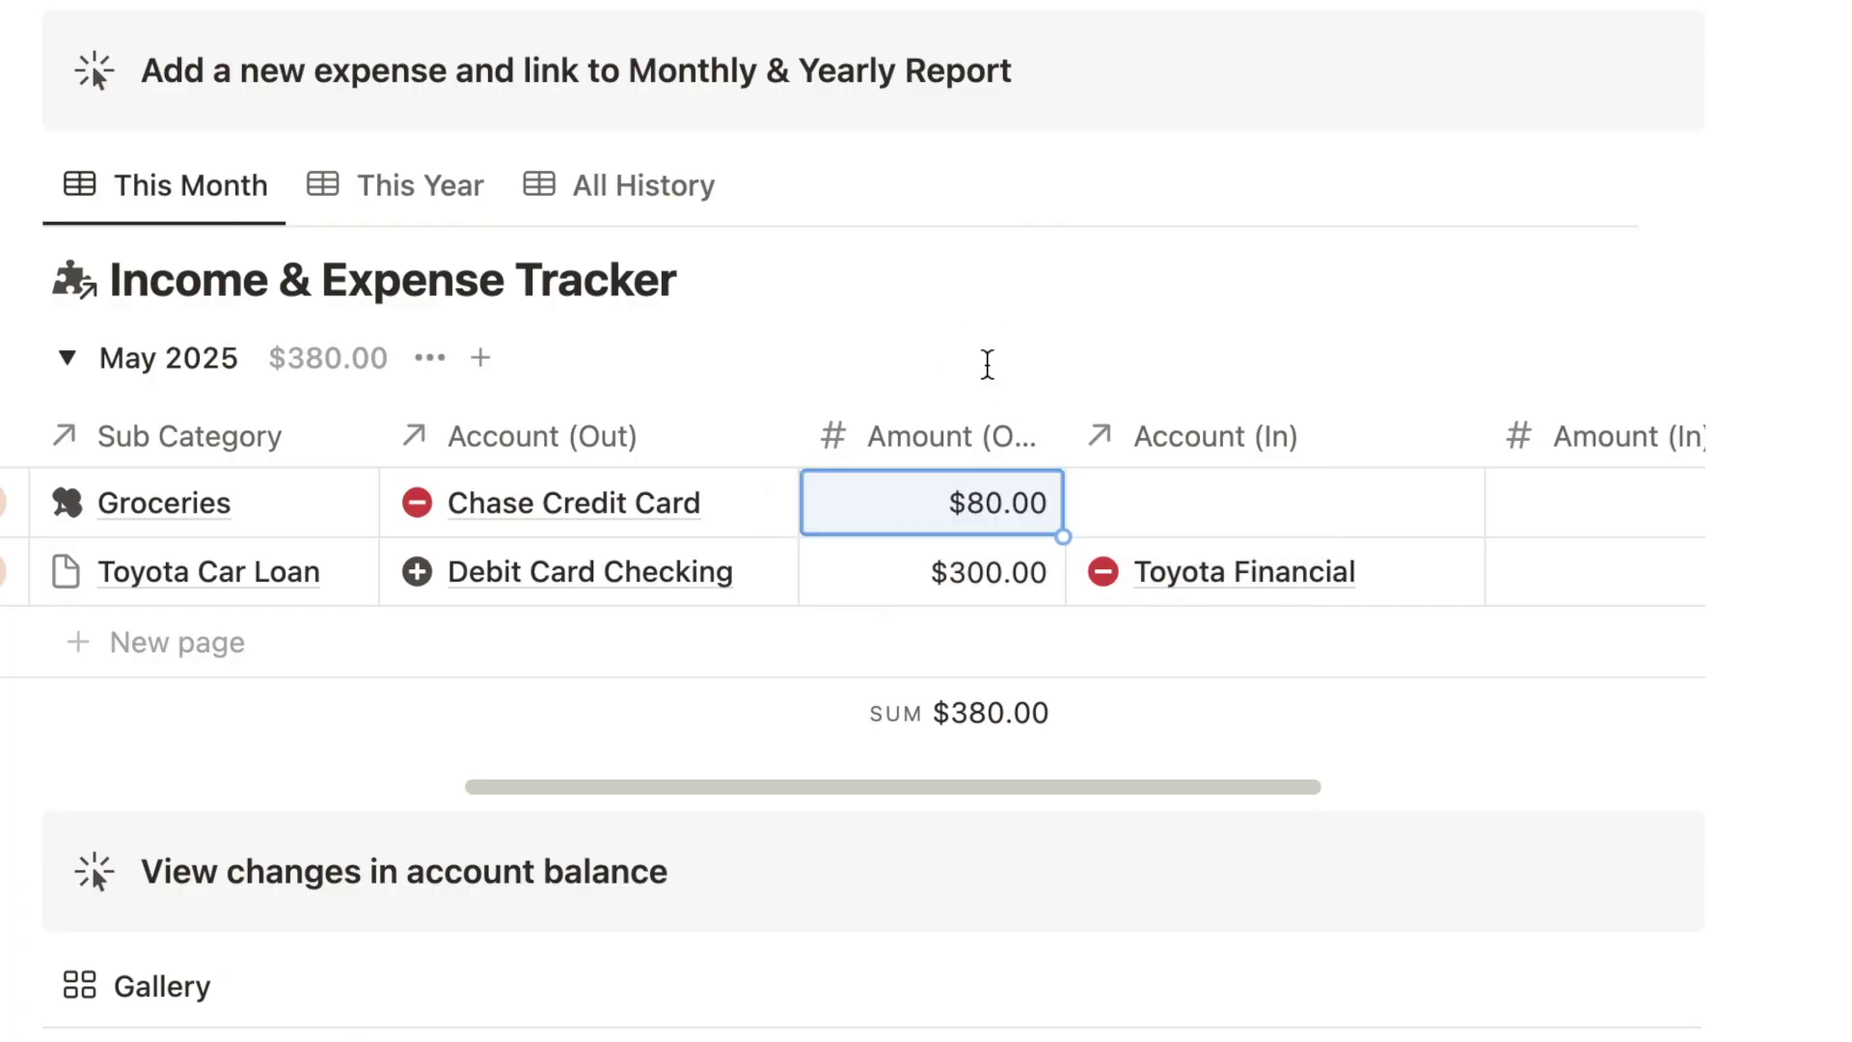
pyautogui.scroll(-5, 1028, 891)
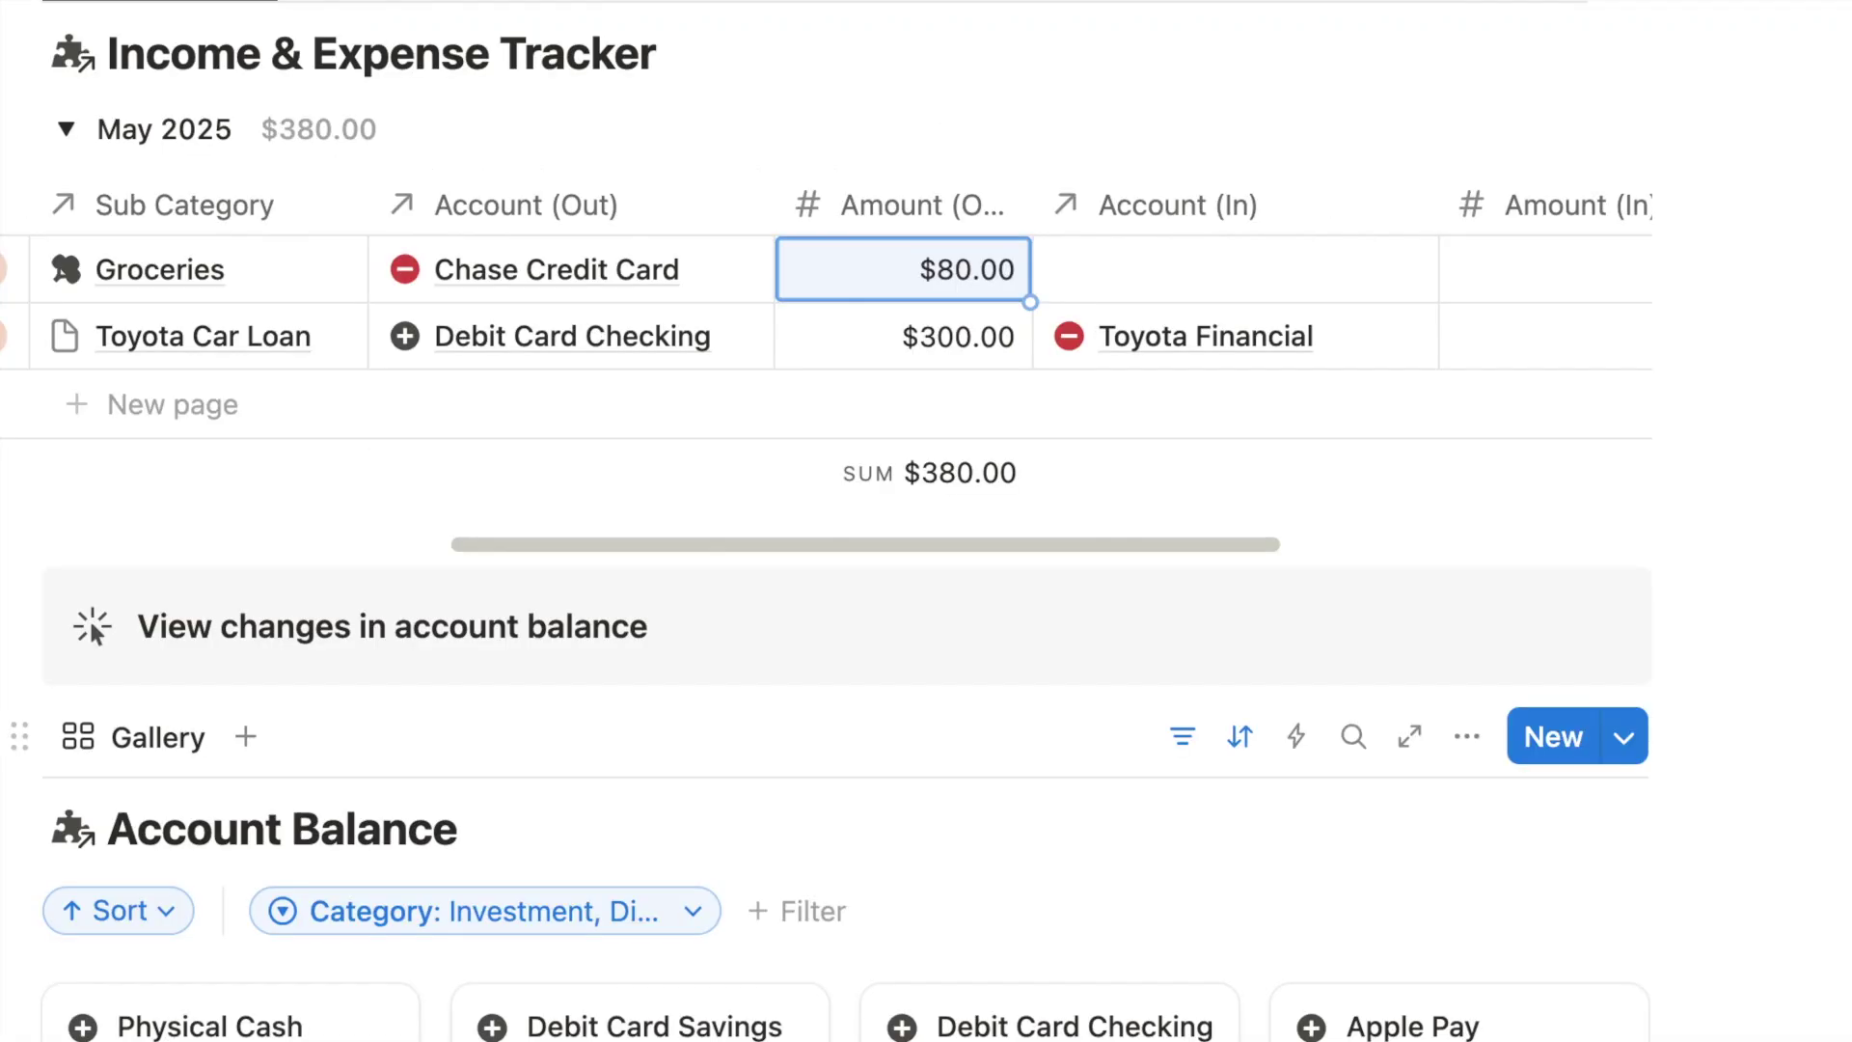
pyautogui.hscroll(-10, 802, 351)
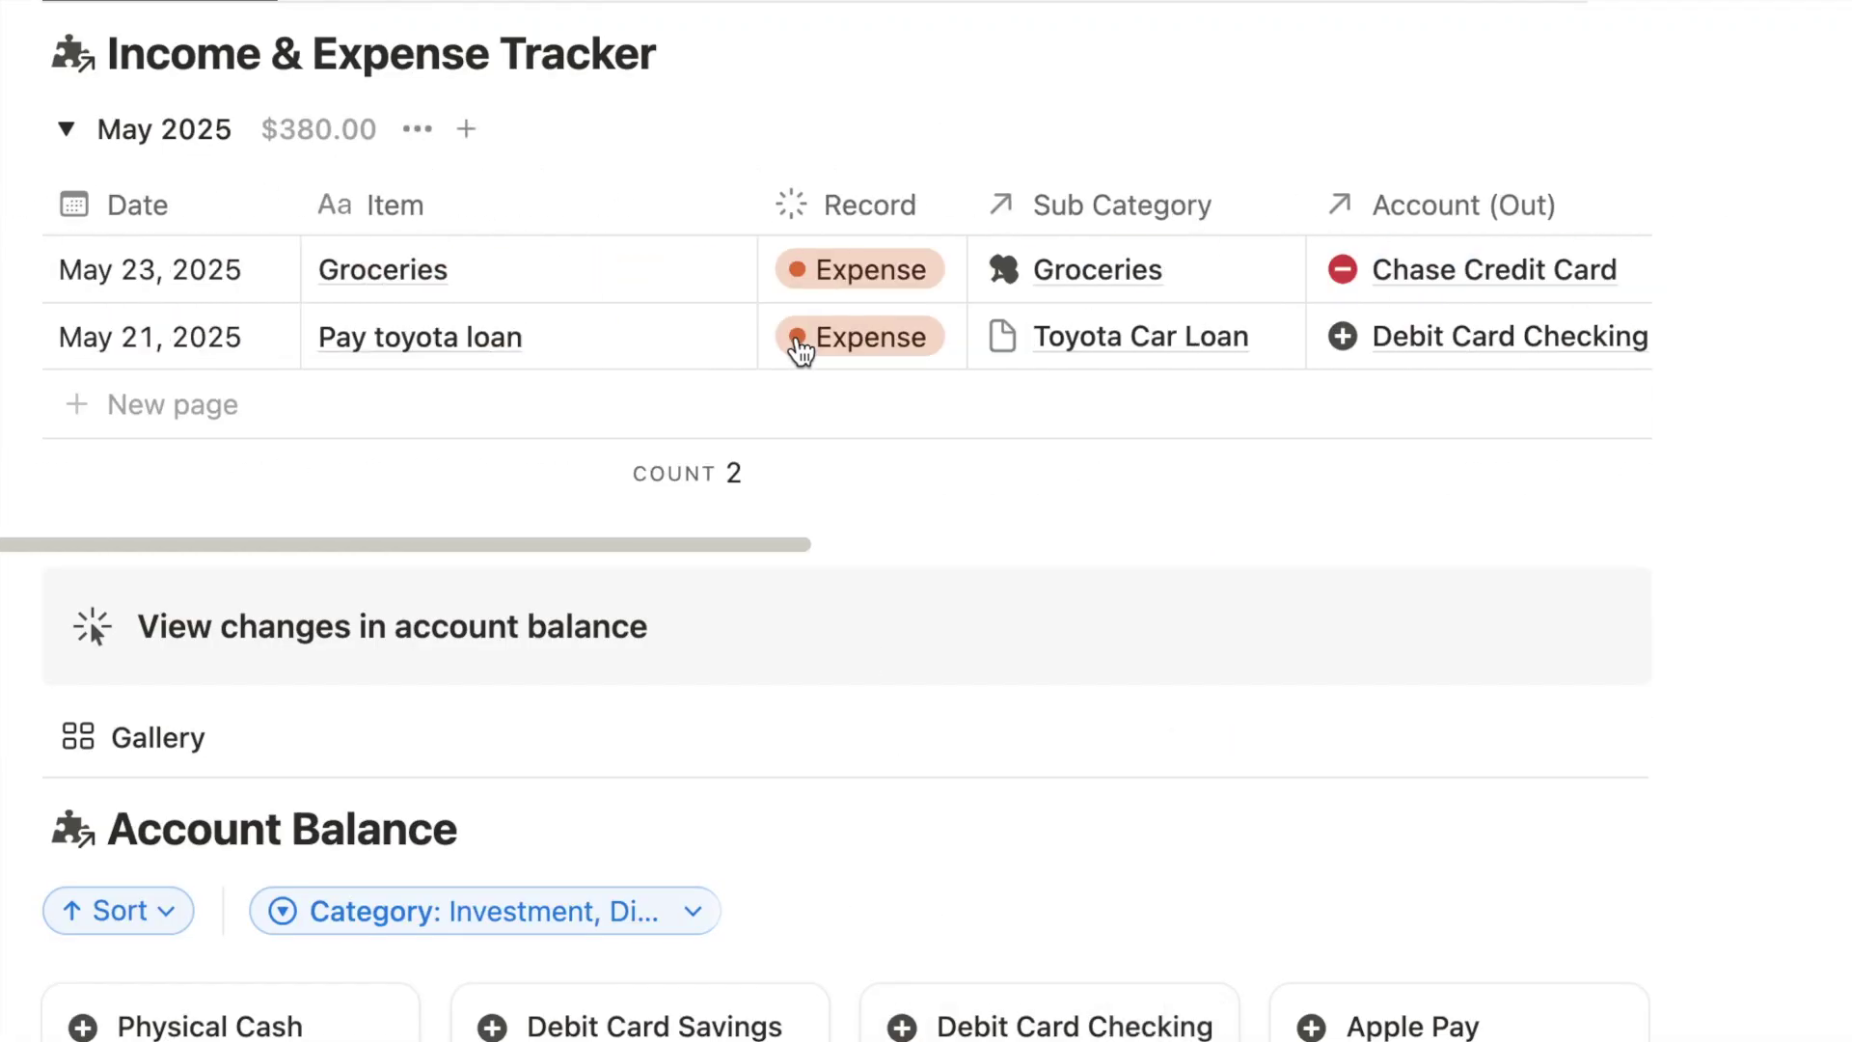
# - Add a 'Pay chase credit card' entry paid out of Debit Card Checking
pyautogui.click(202, 427)
pyautogui.write('Pay chase credit card')
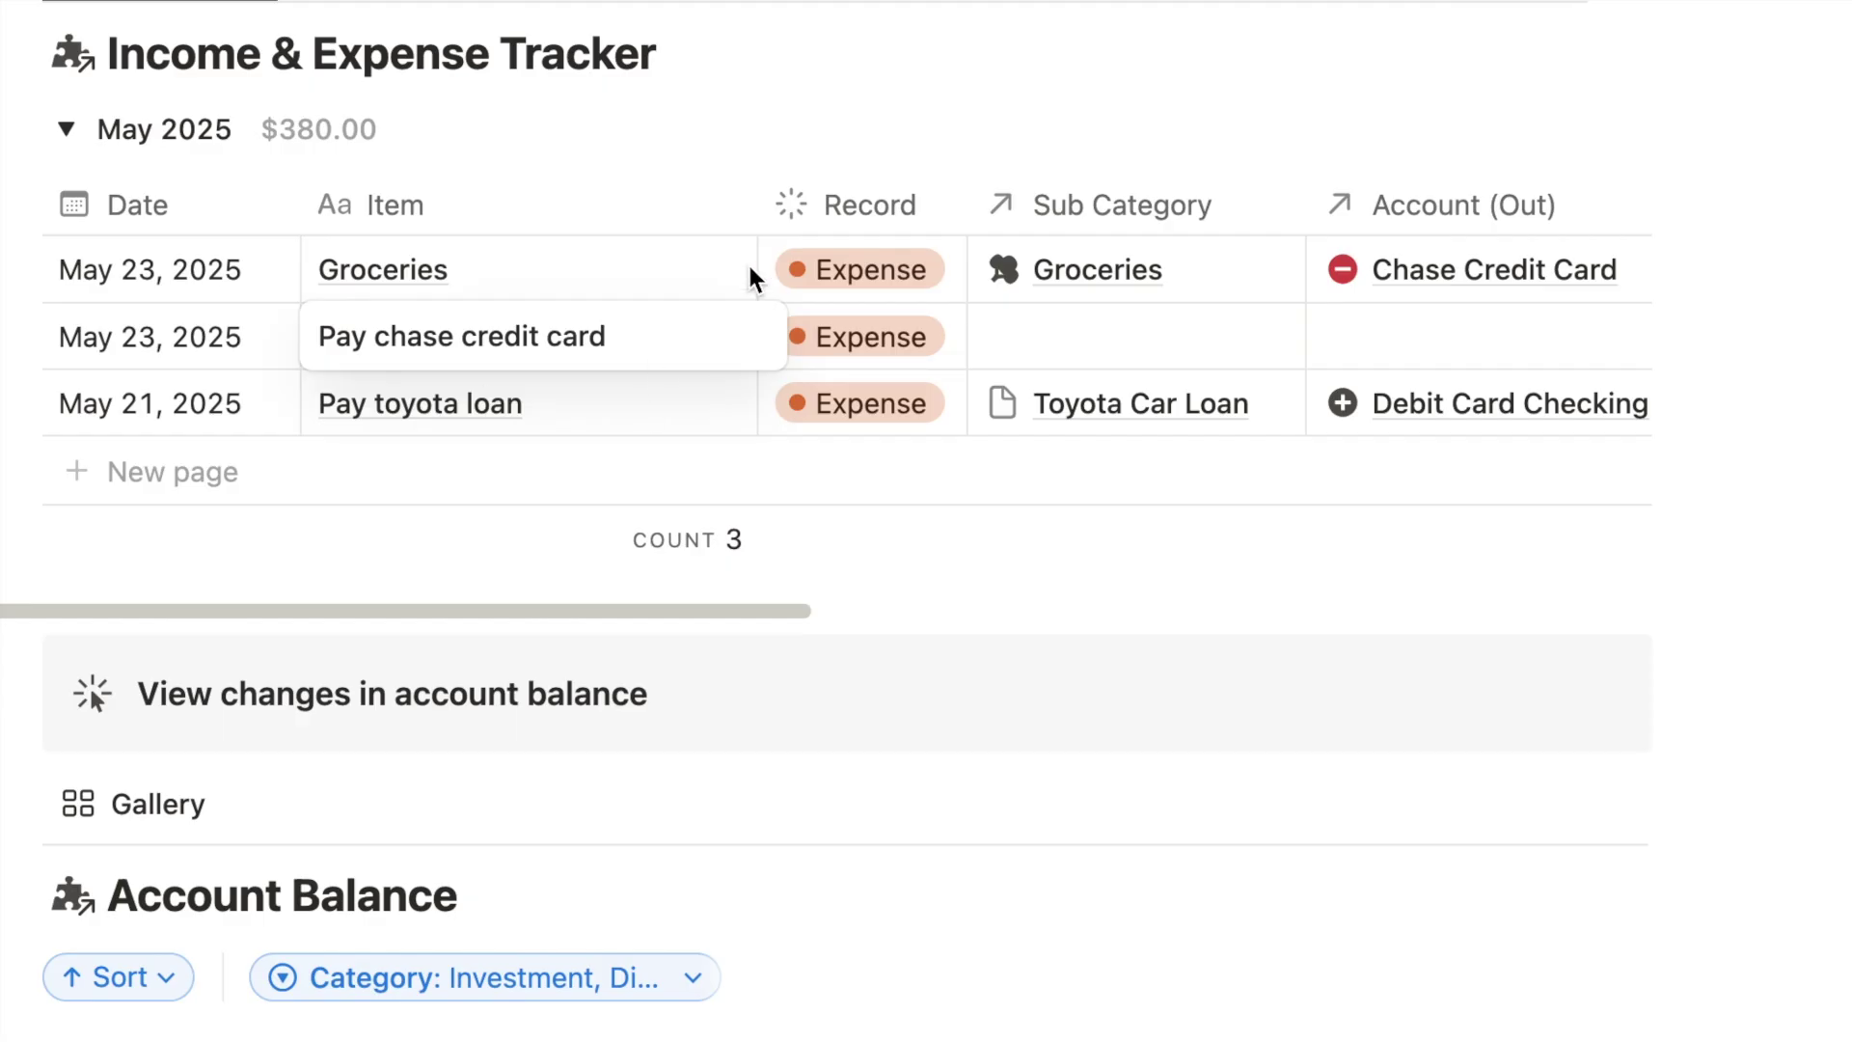
pyautogui.press('Escape')
pyautogui.hscroll(5, 935, 331)
pyautogui.click(1109, 337)
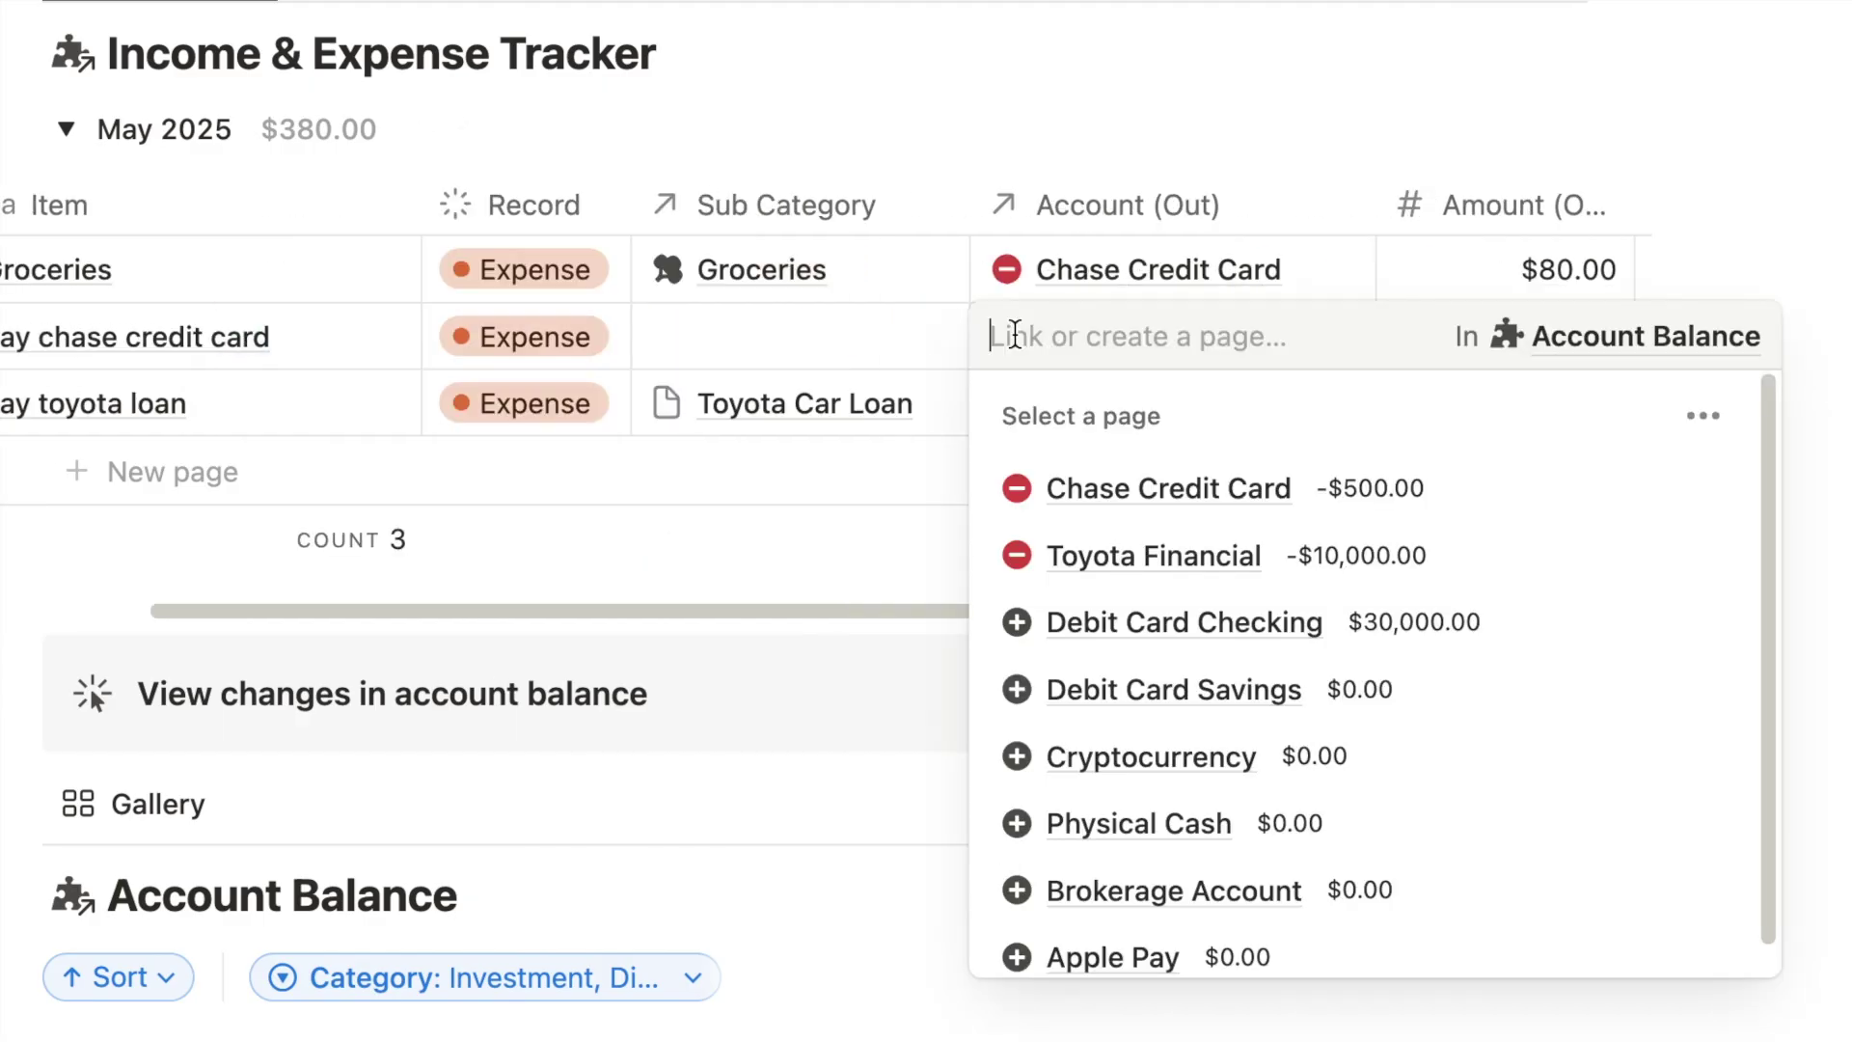
pyautogui.click(1262, 629)
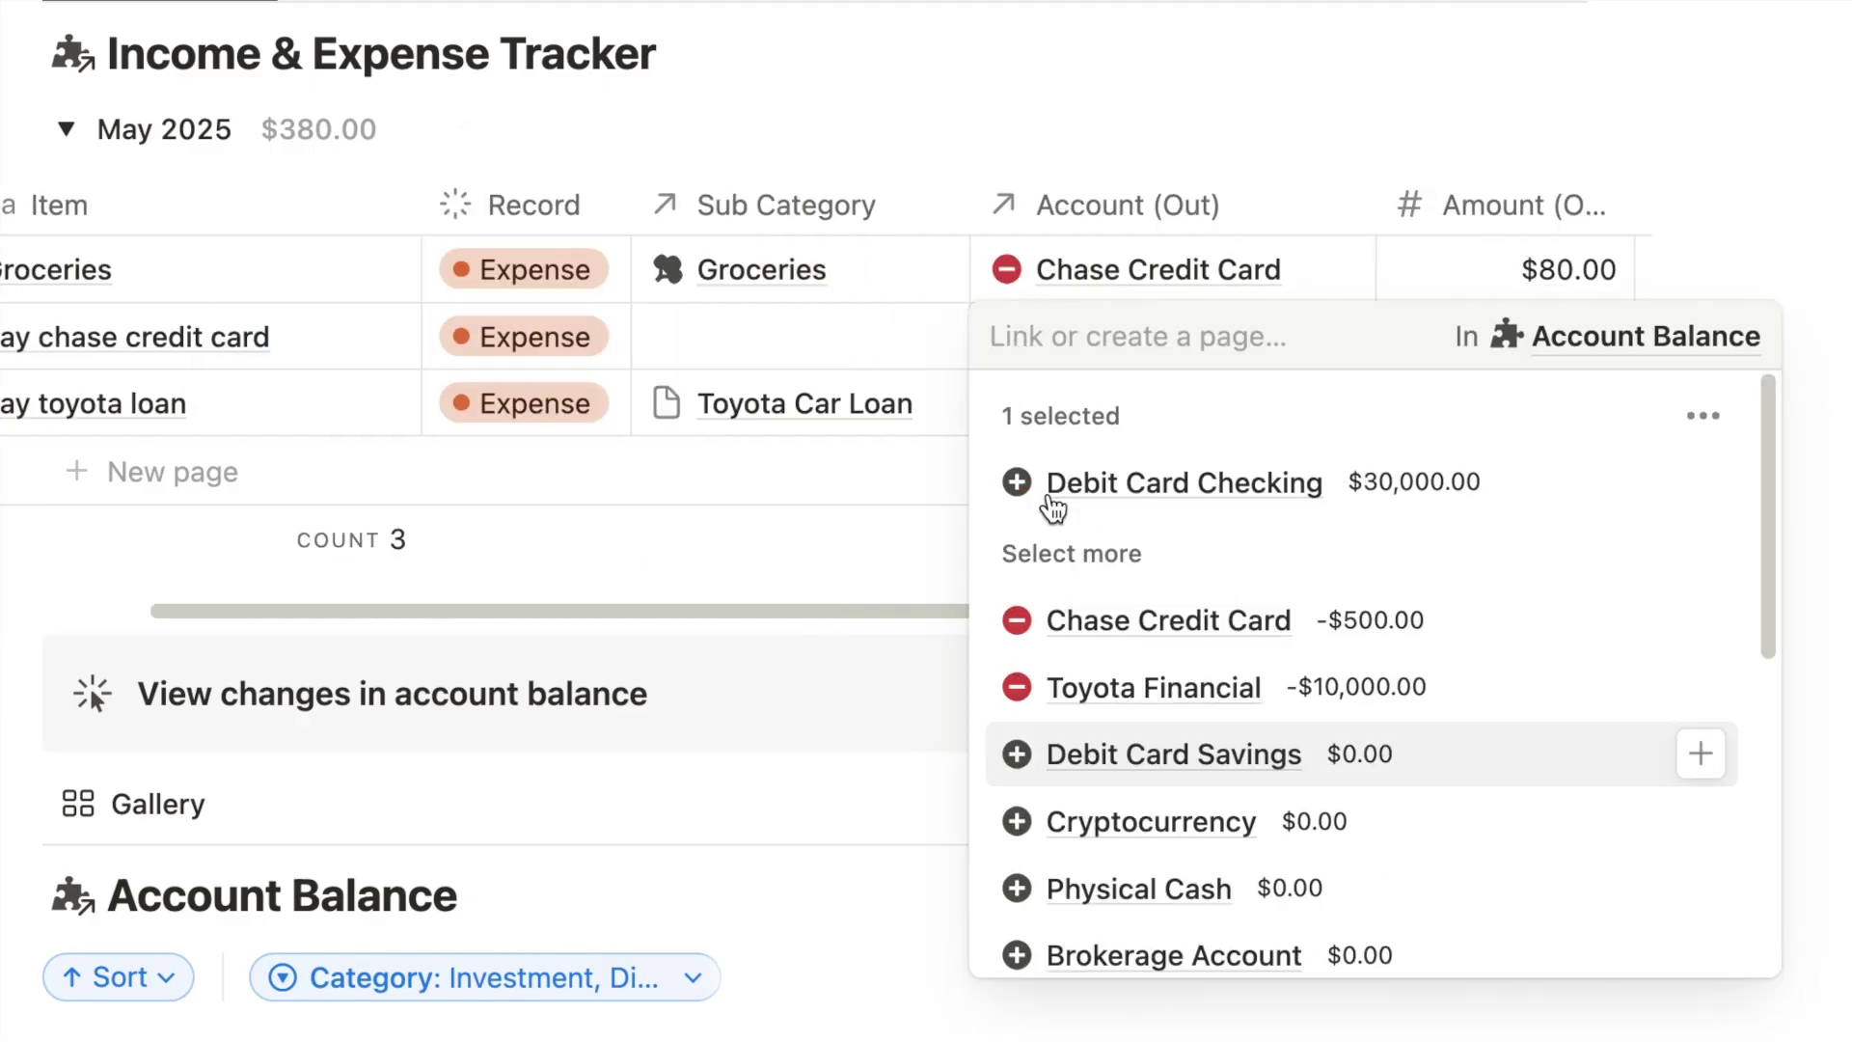
# - Show each account's End Balance instead of Begin Balance in the account relation
pyautogui.click(1715, 419)
pyautogui.click(1772, 634)
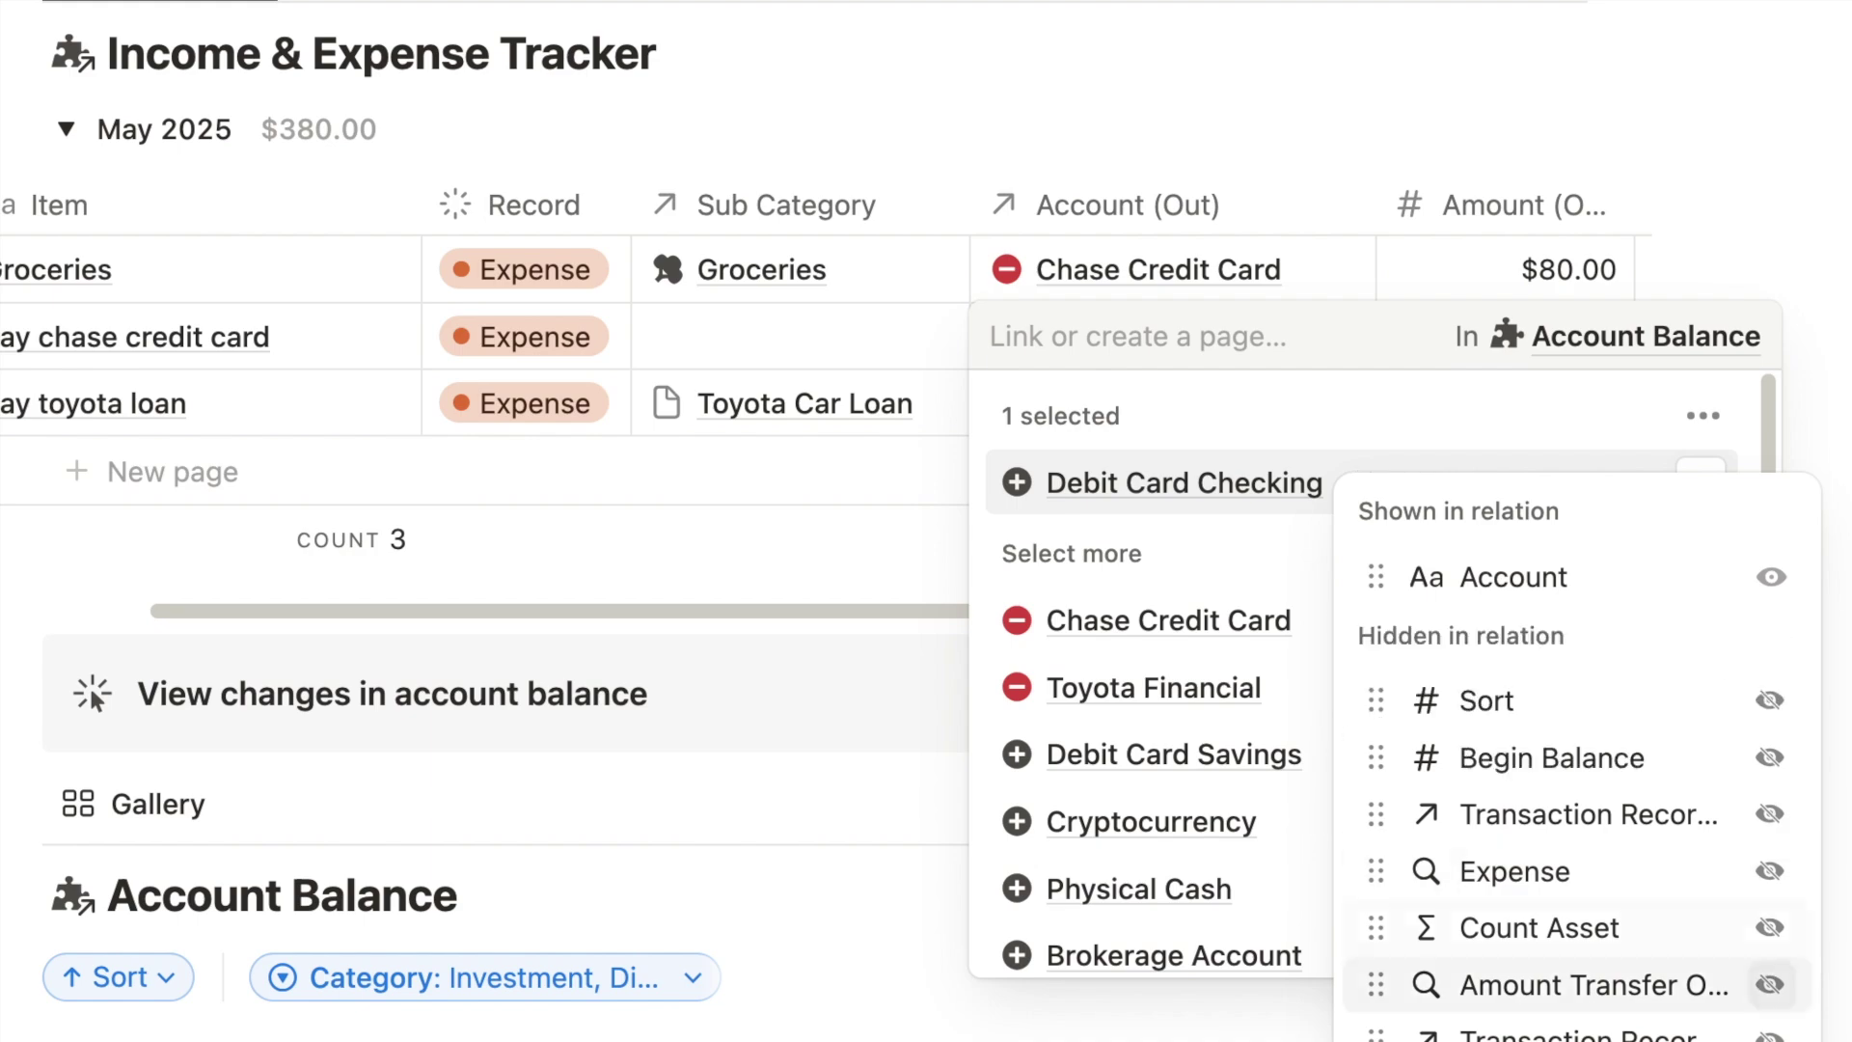
pyautogui.click(1770, 1037)
pyautogui.click(1127, 430)
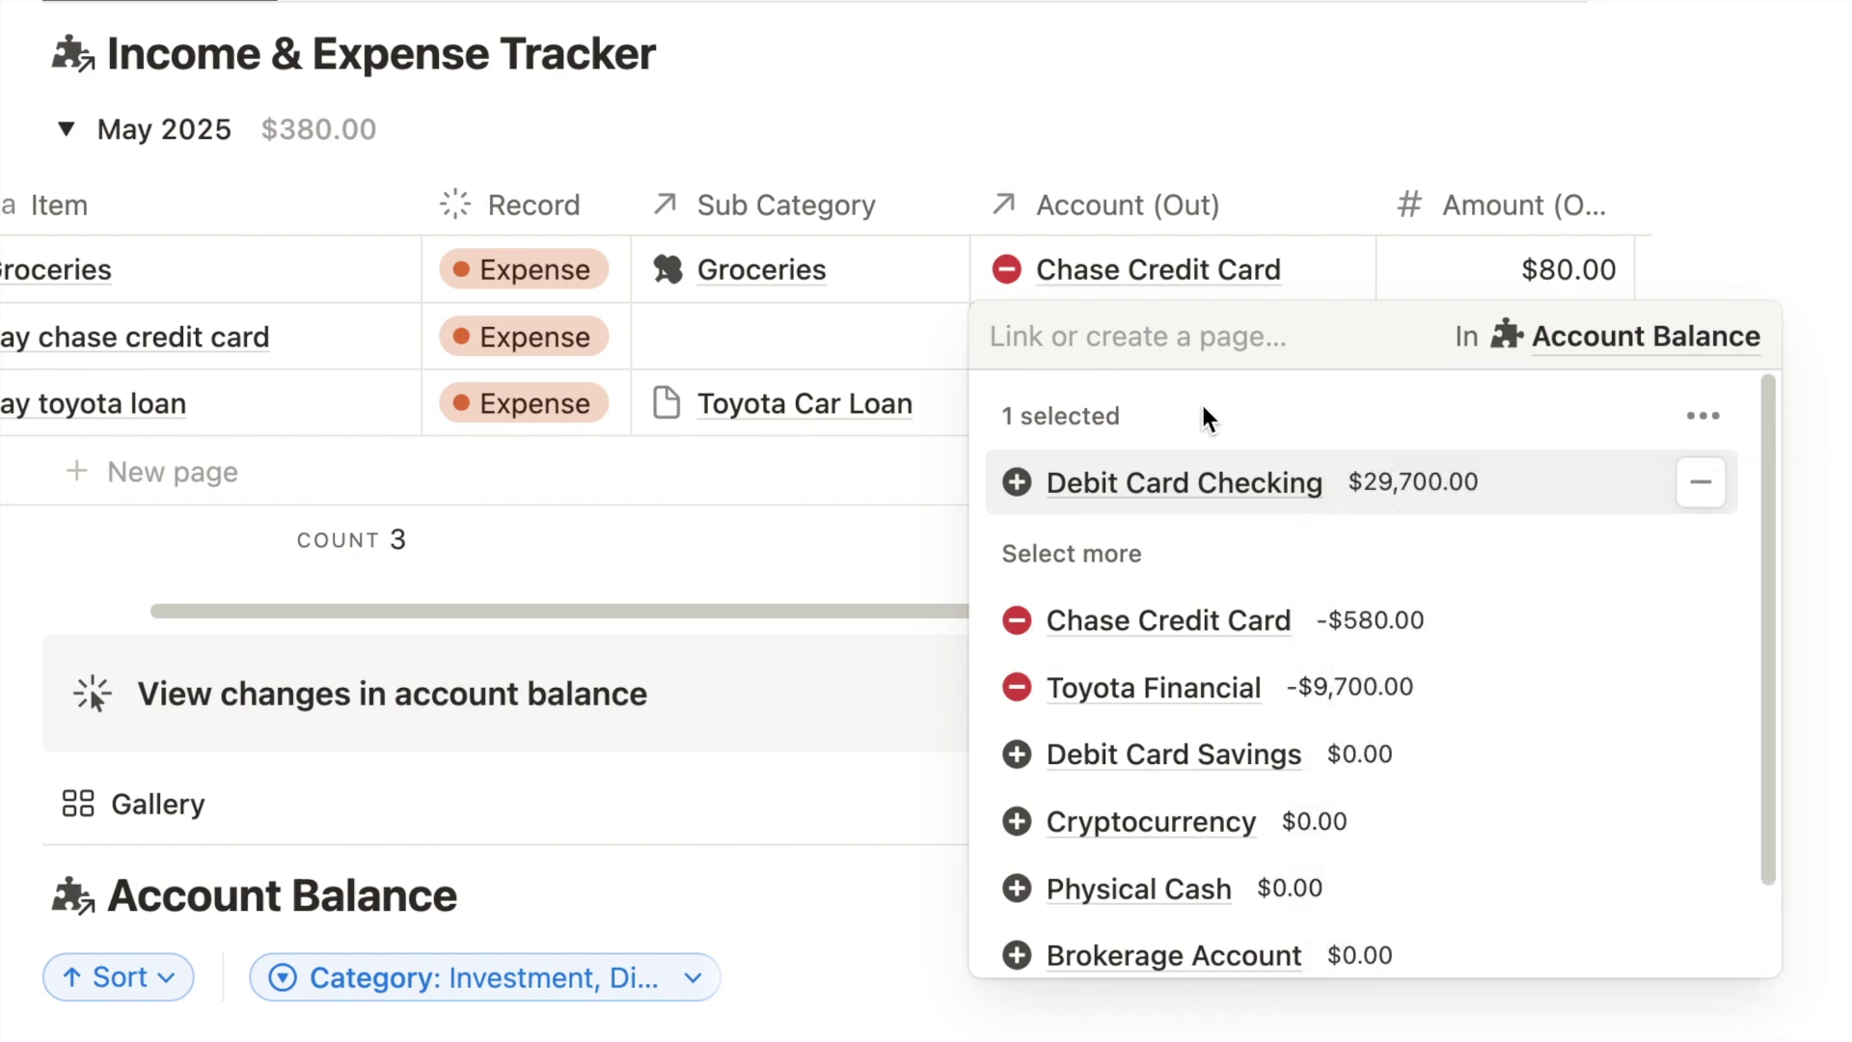
# - Set Chase Credit Card as the receiving account with $400.00 received
pyautogui.click(1240, 477)
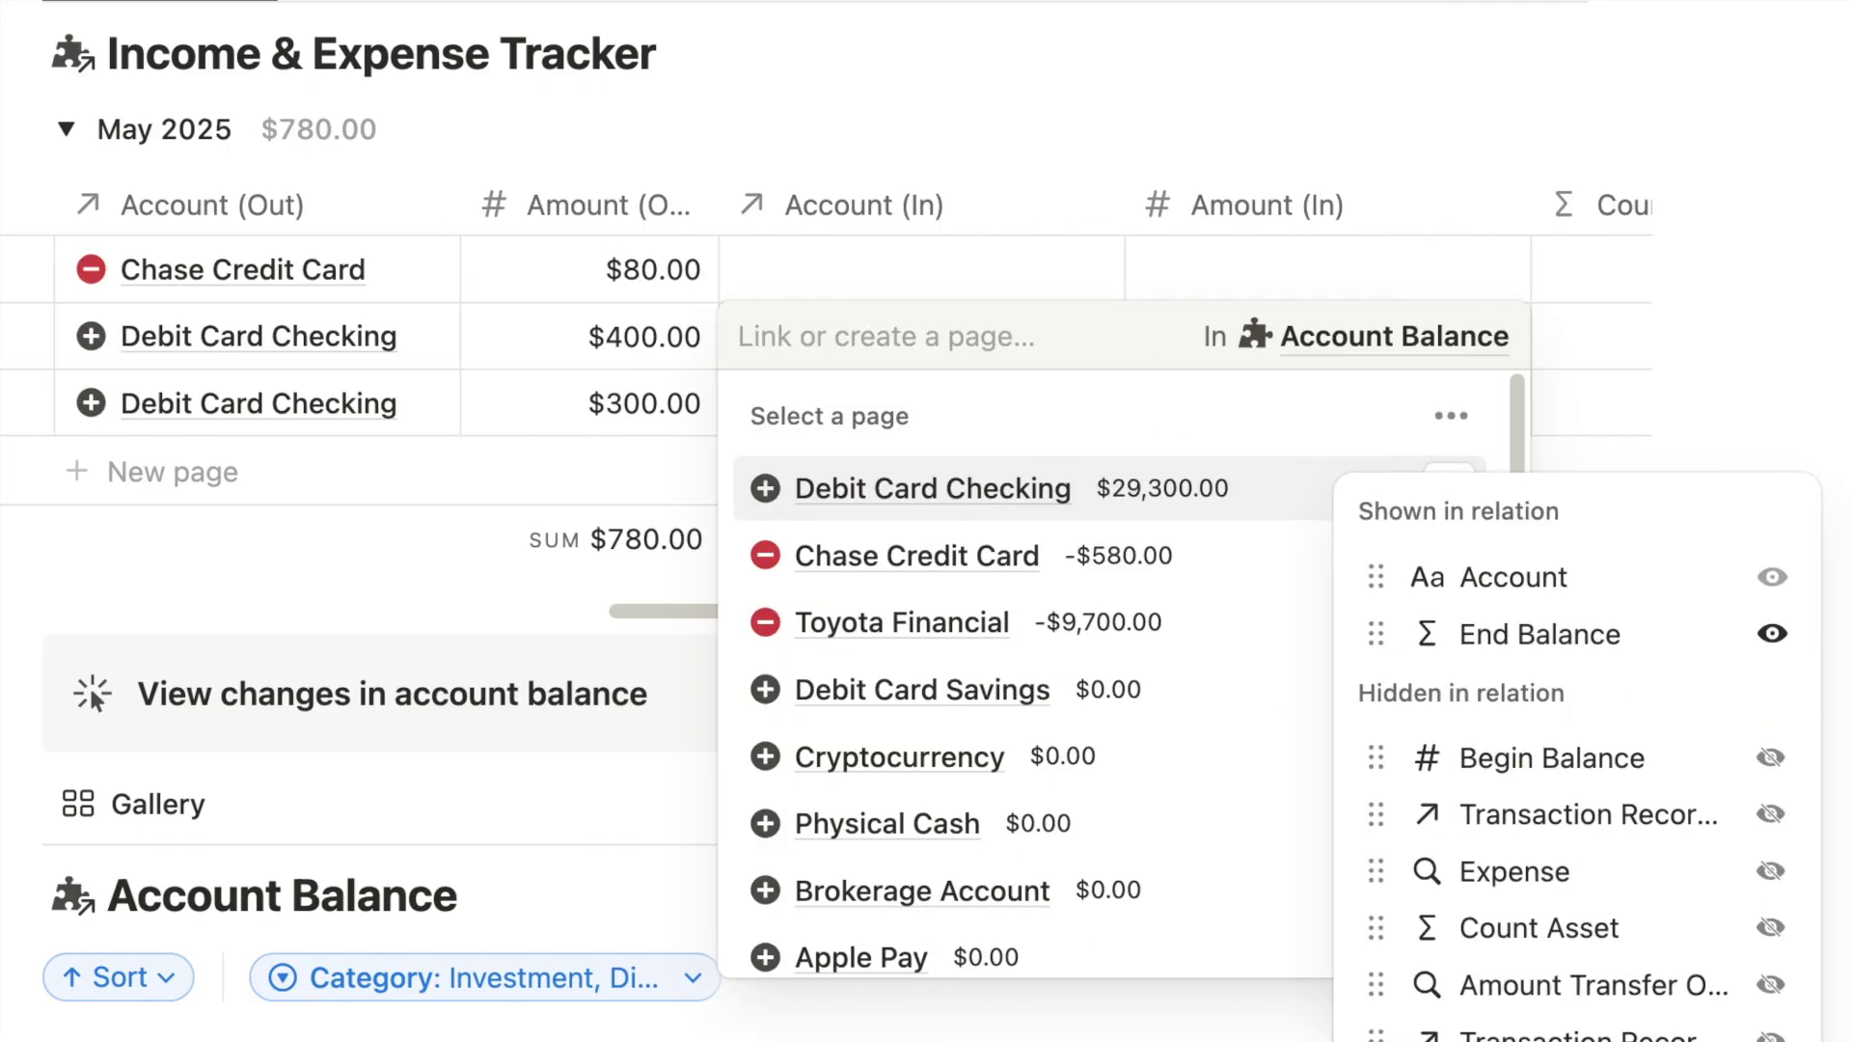
pyautogui.click(1165, 537)
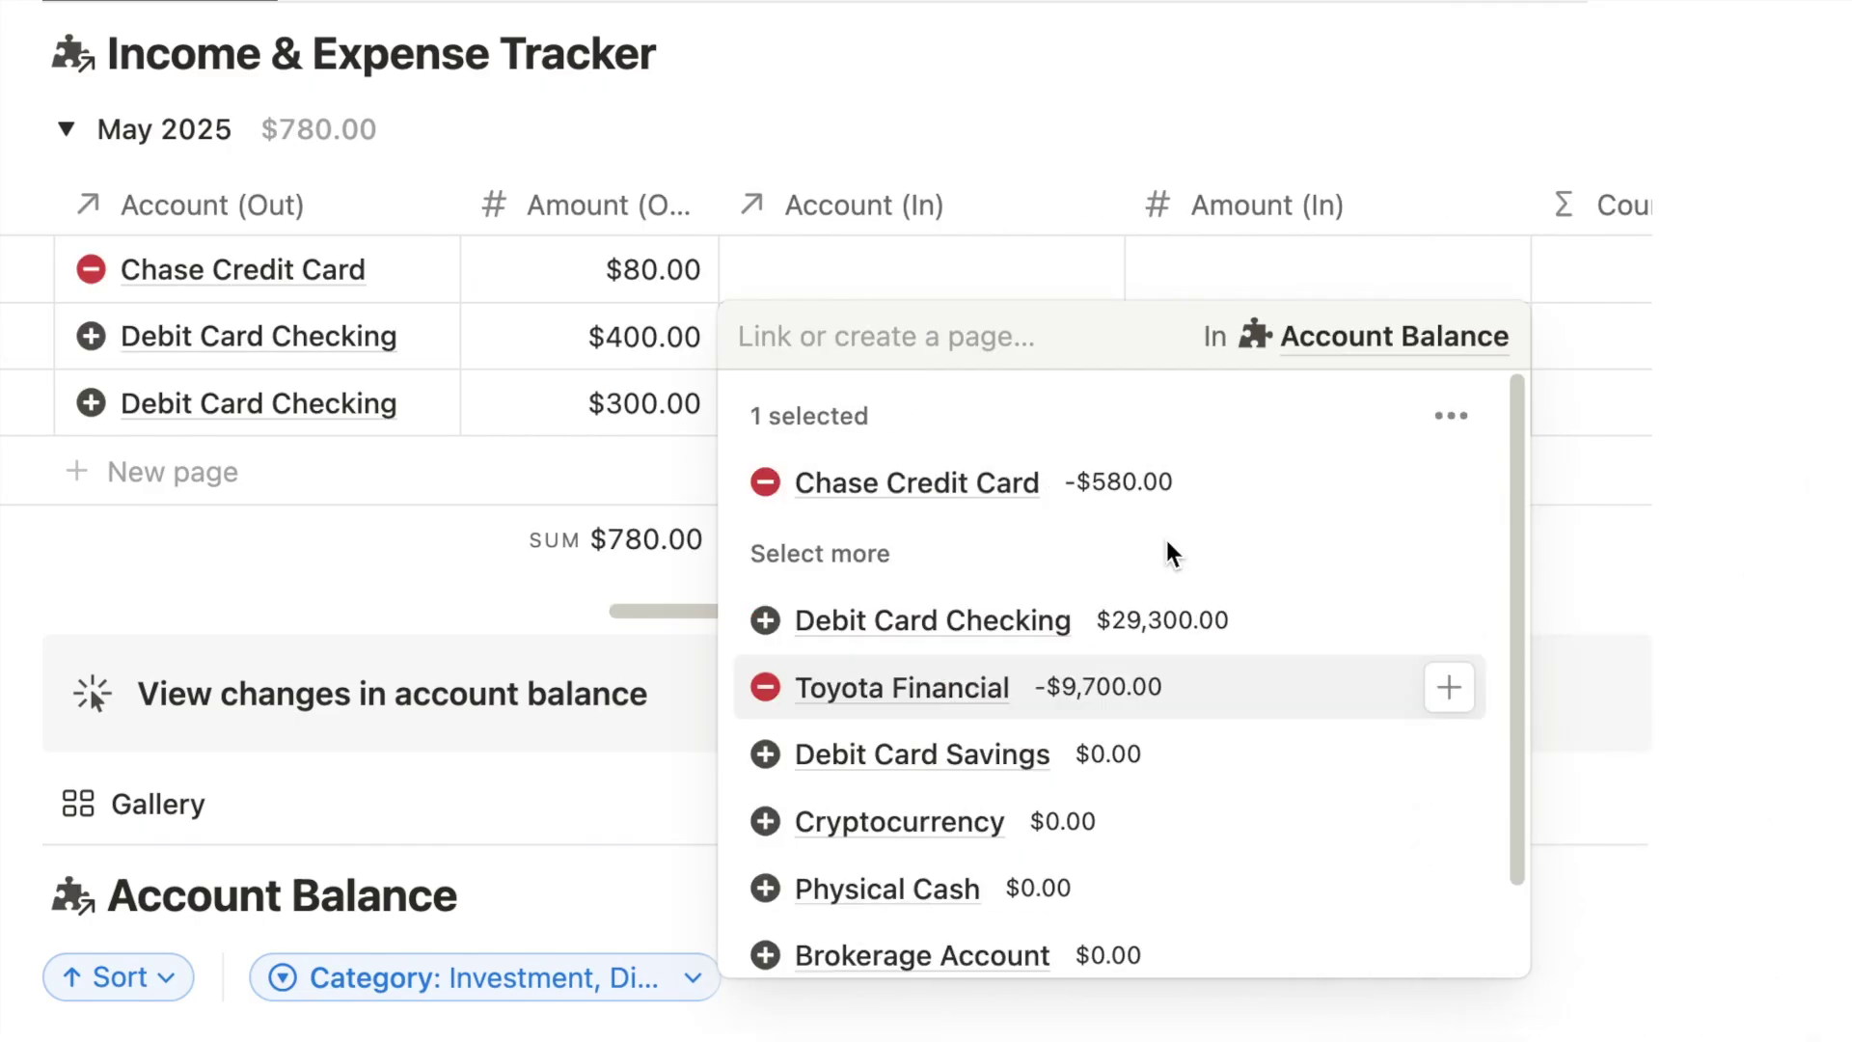
pyautogui.press('Escape')
pyautogui.press('Right')
pyautogui.write('400')
pyautogui.press('Return')
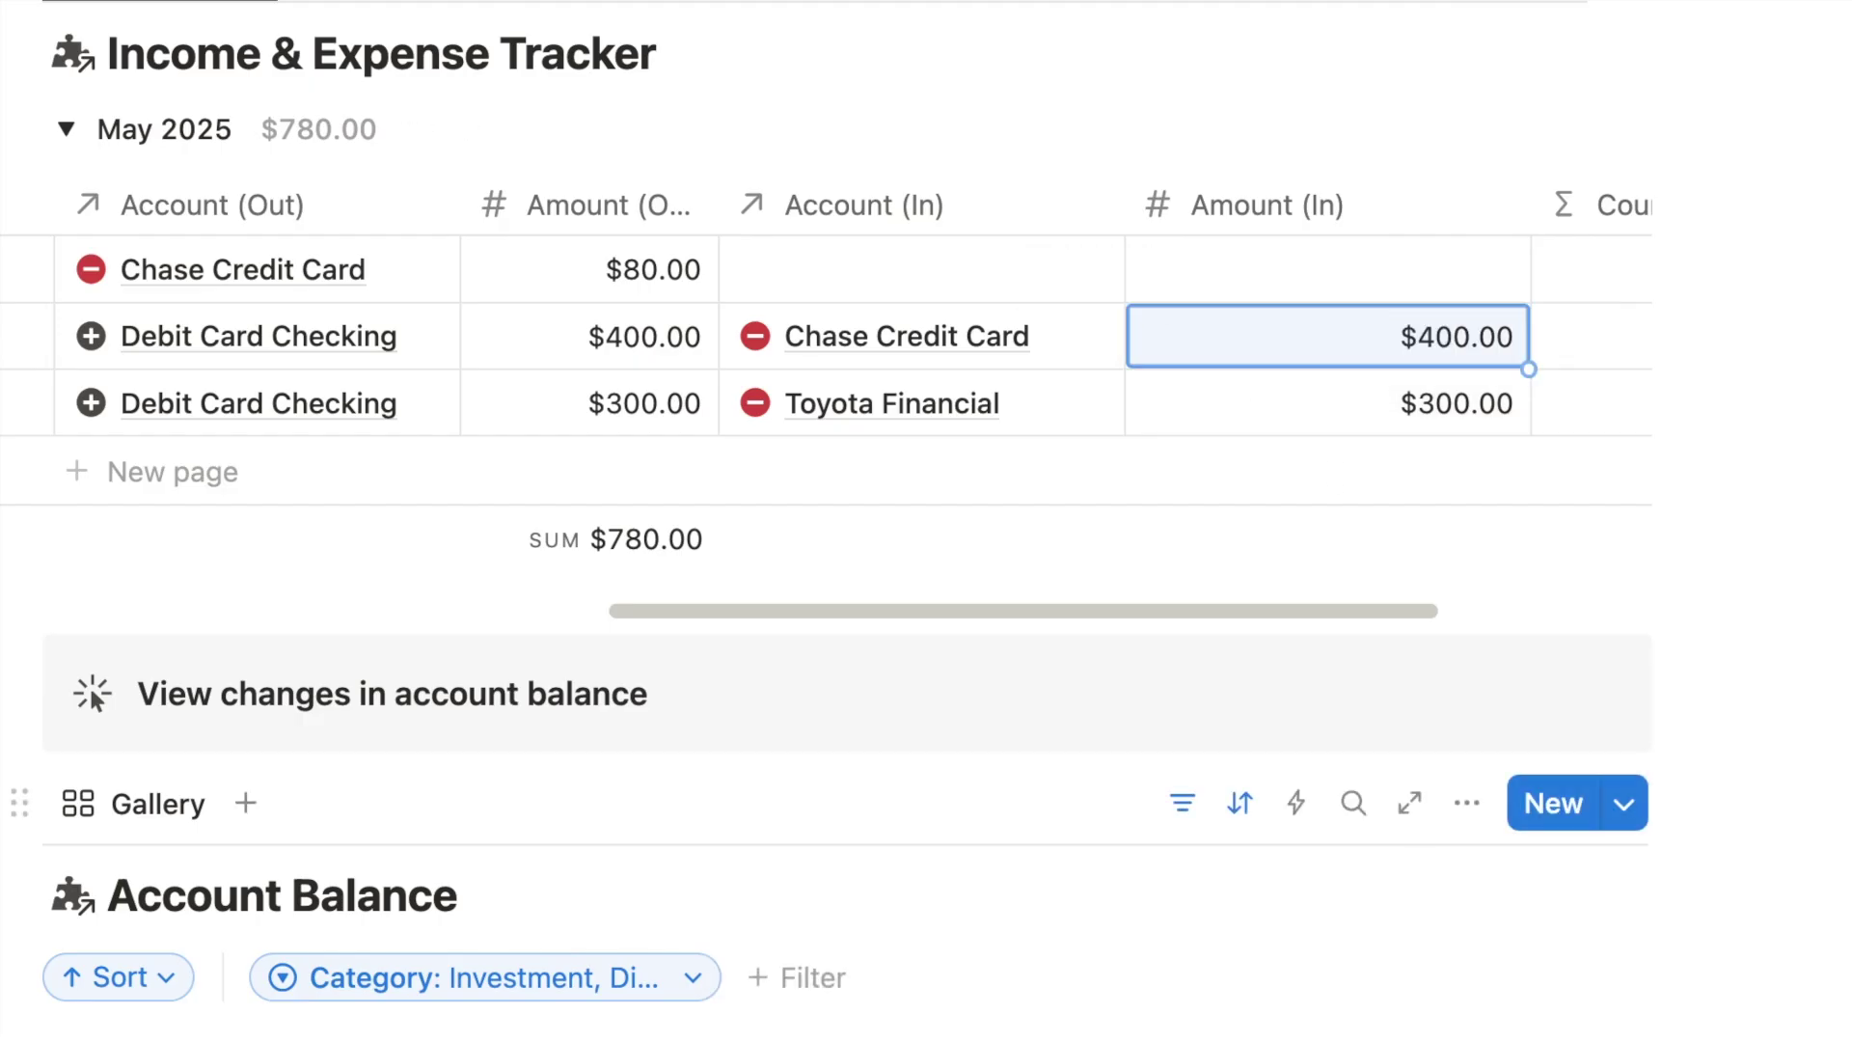
pyautogui.scroll(-5, 1013, 1021)
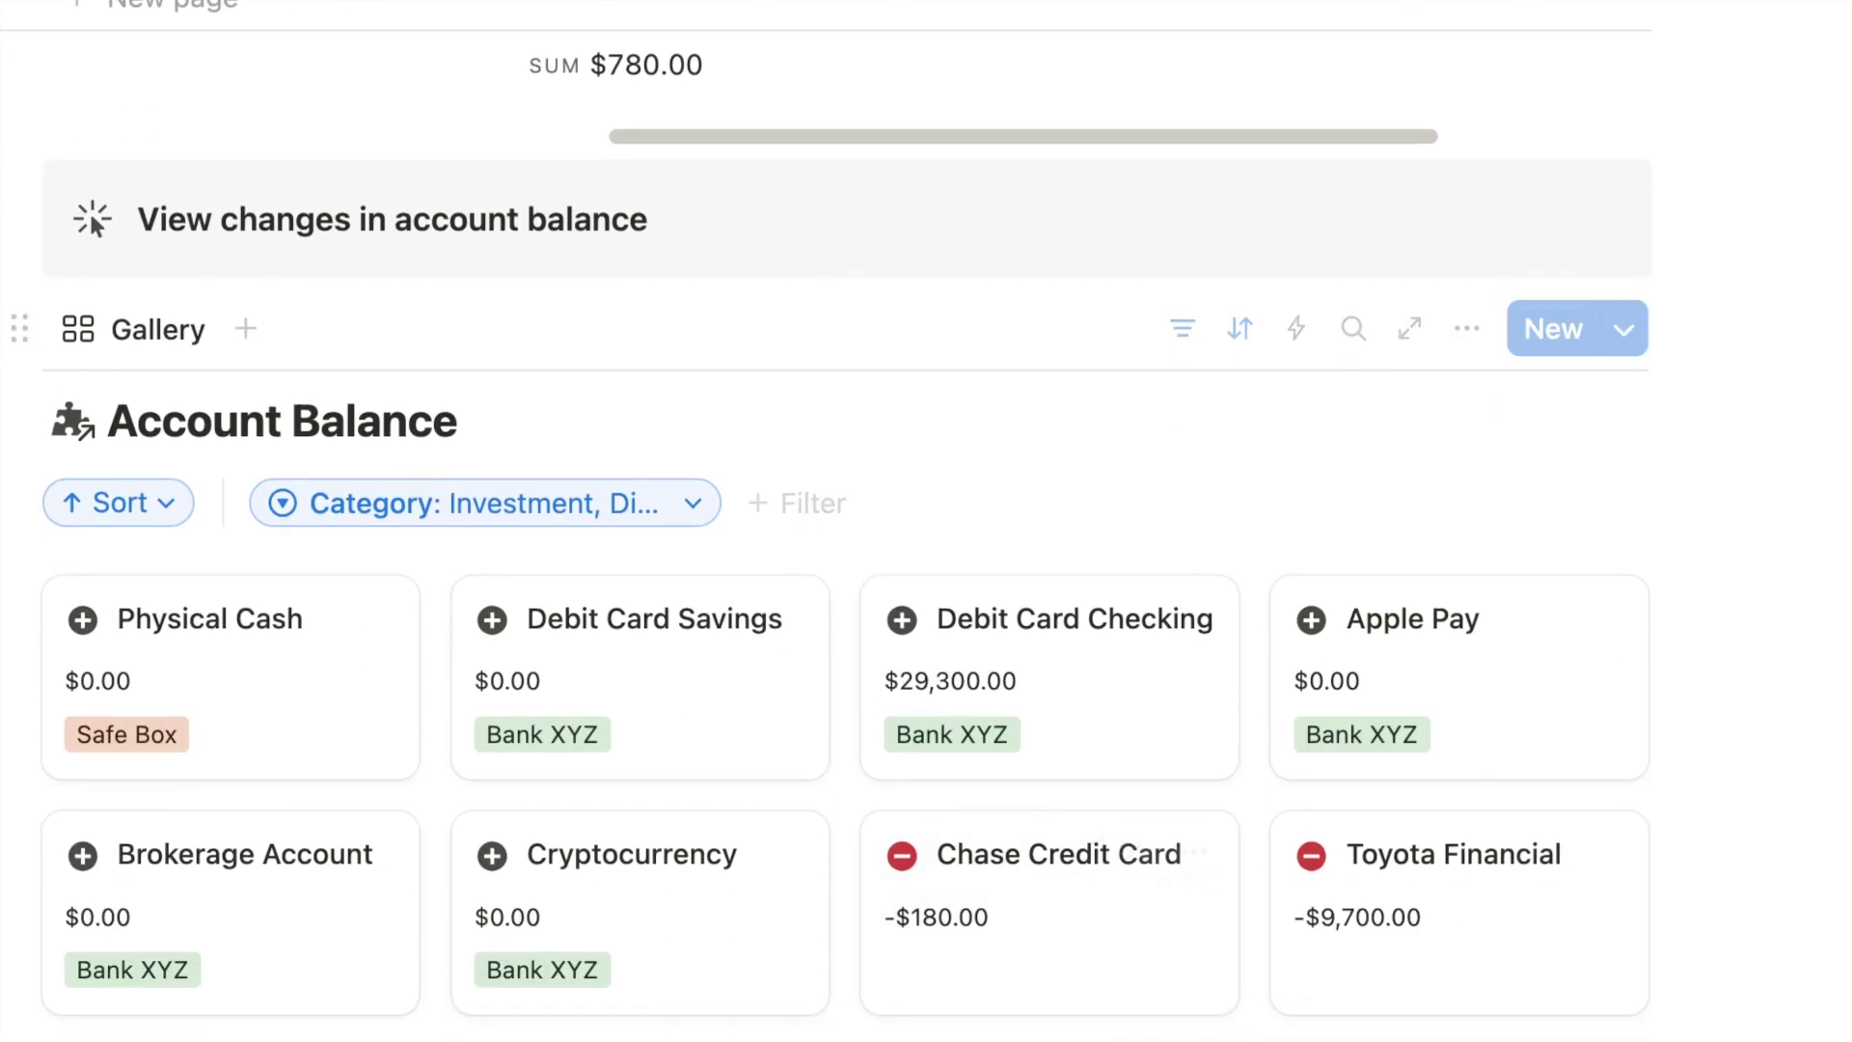